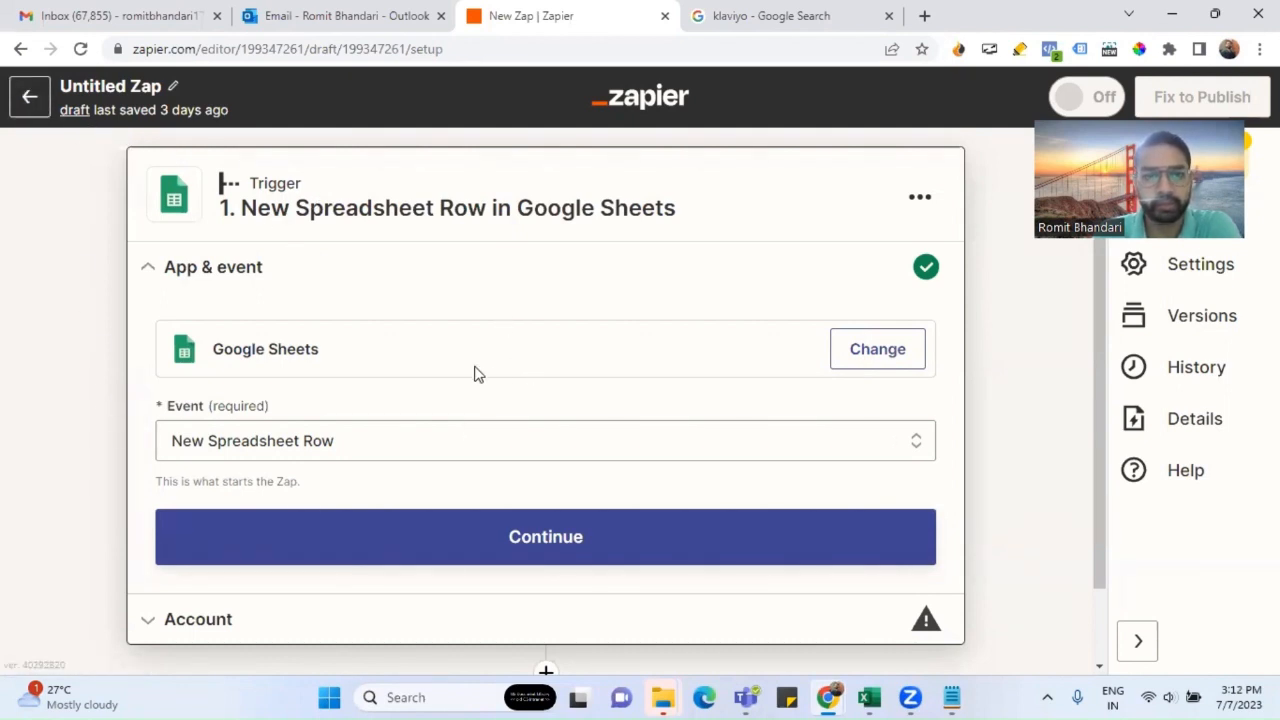
# Step: Swap the Google Sheets trigger for Webhooks by Zapier with the Catch Hook event
pyautogui.click(850, 356)
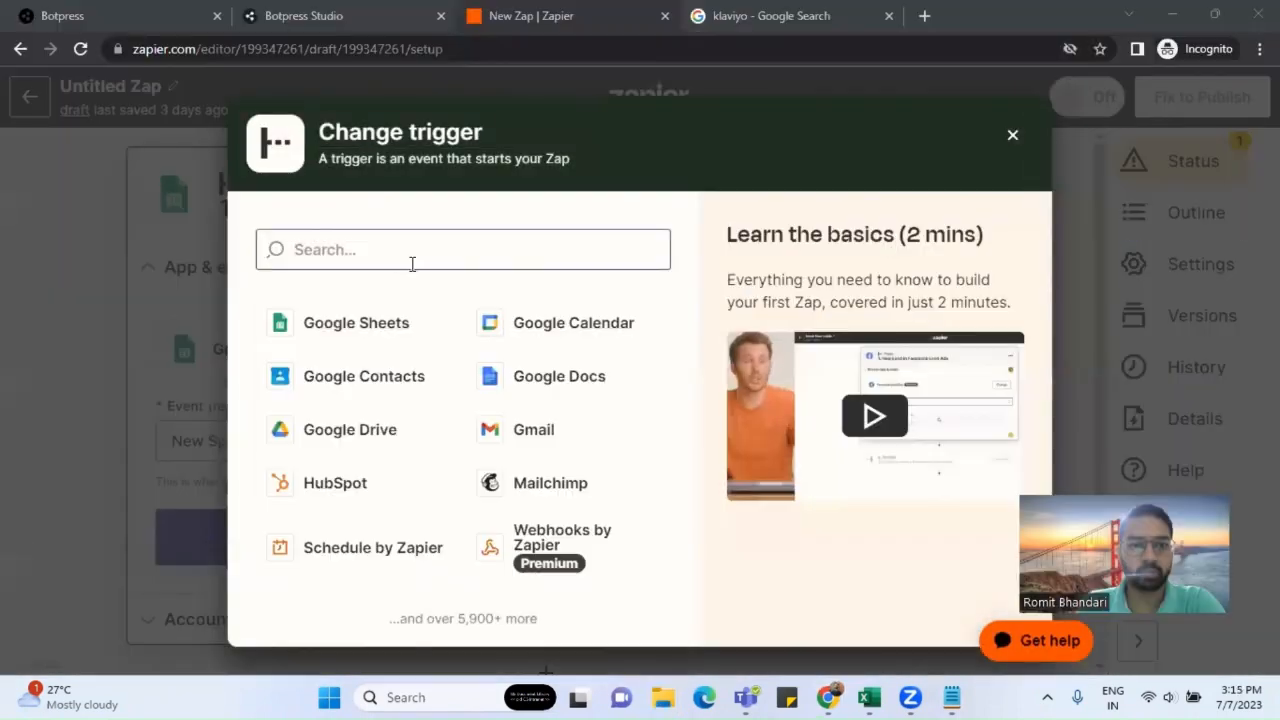
pyautogui.click(412, 263)
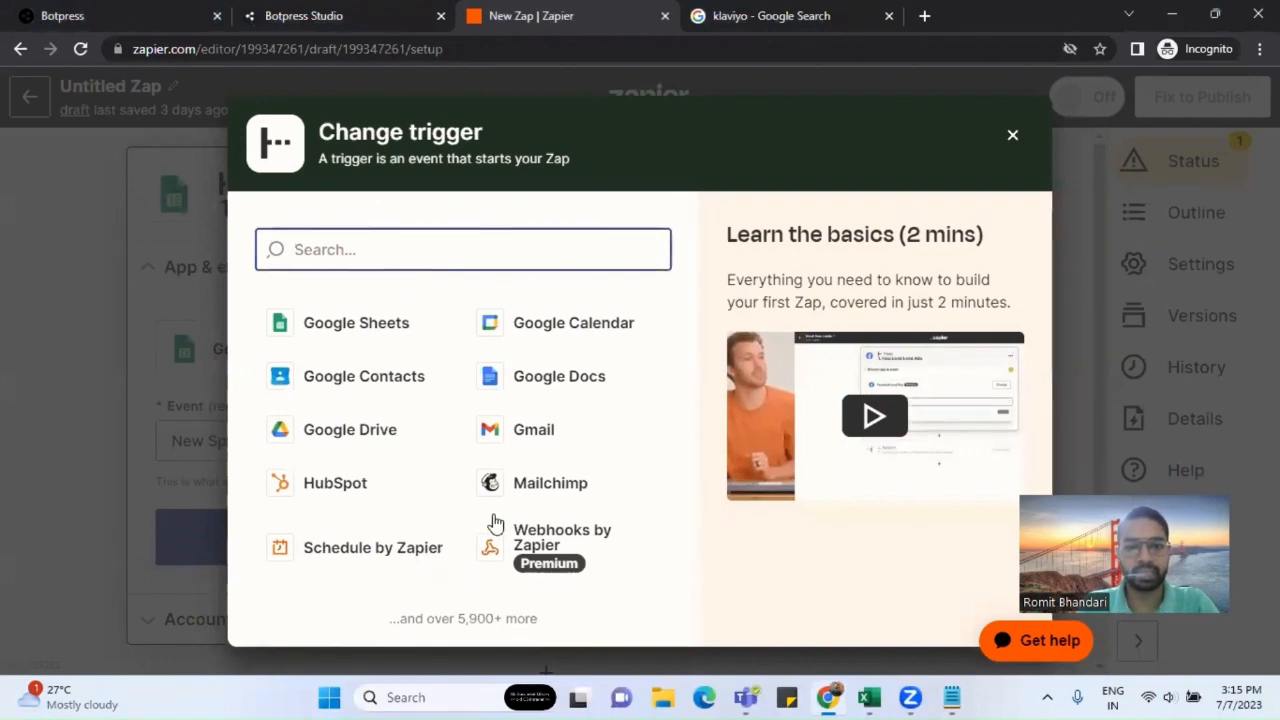
pyautogui.click(526, 533)
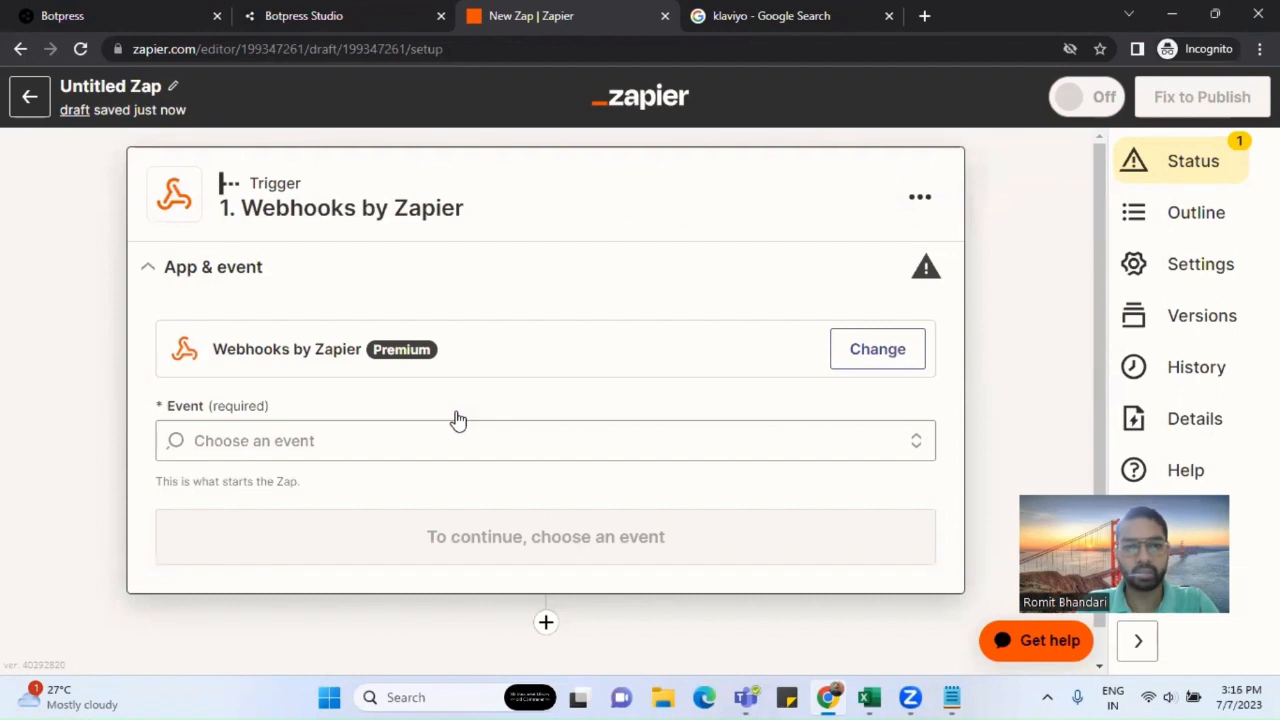
pyautogui.click(457, 432)
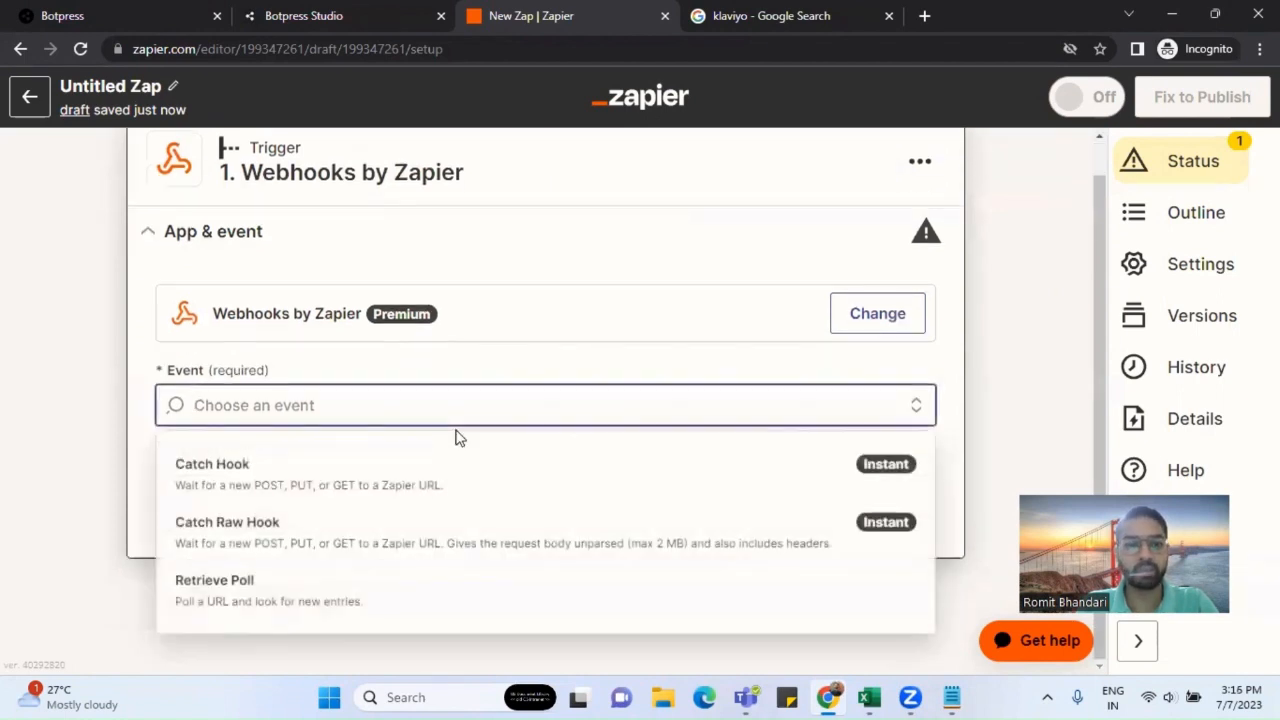
pyautogui.click(405, 485)
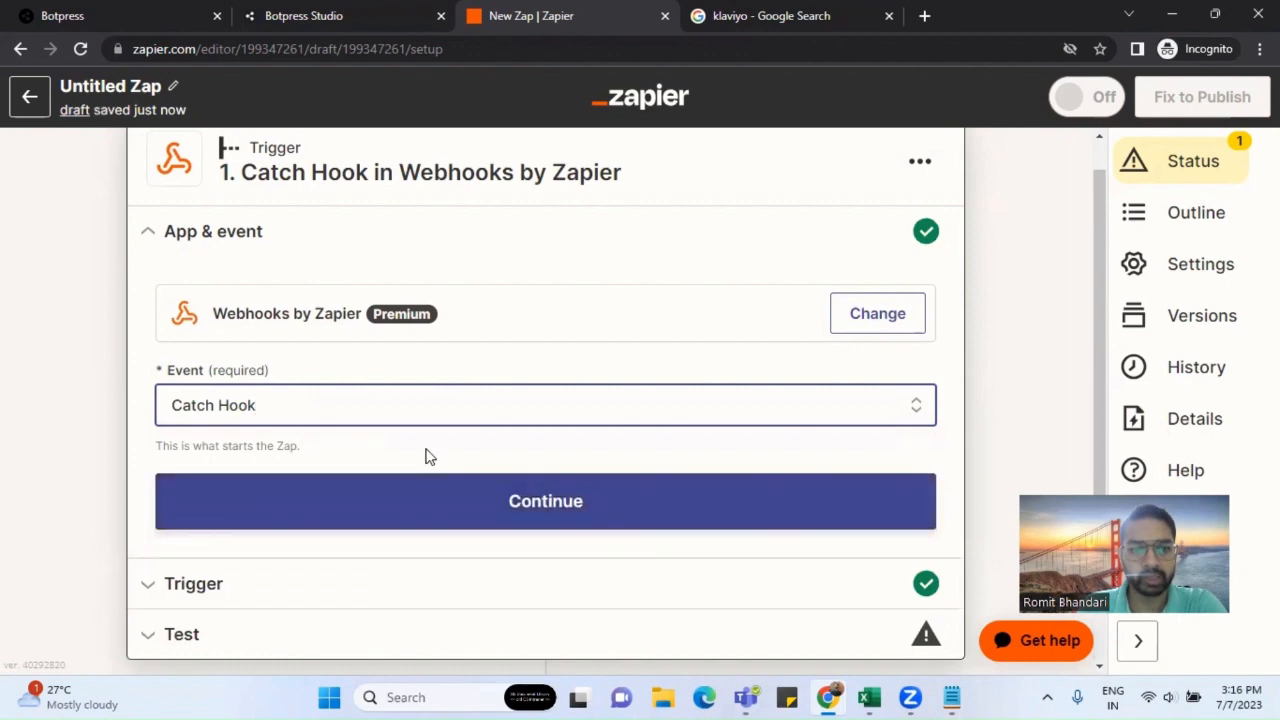
# Step: Confirm Catch Hook, review the child key example, and continue to Test with no child key
pyautogui.click(410, 426)
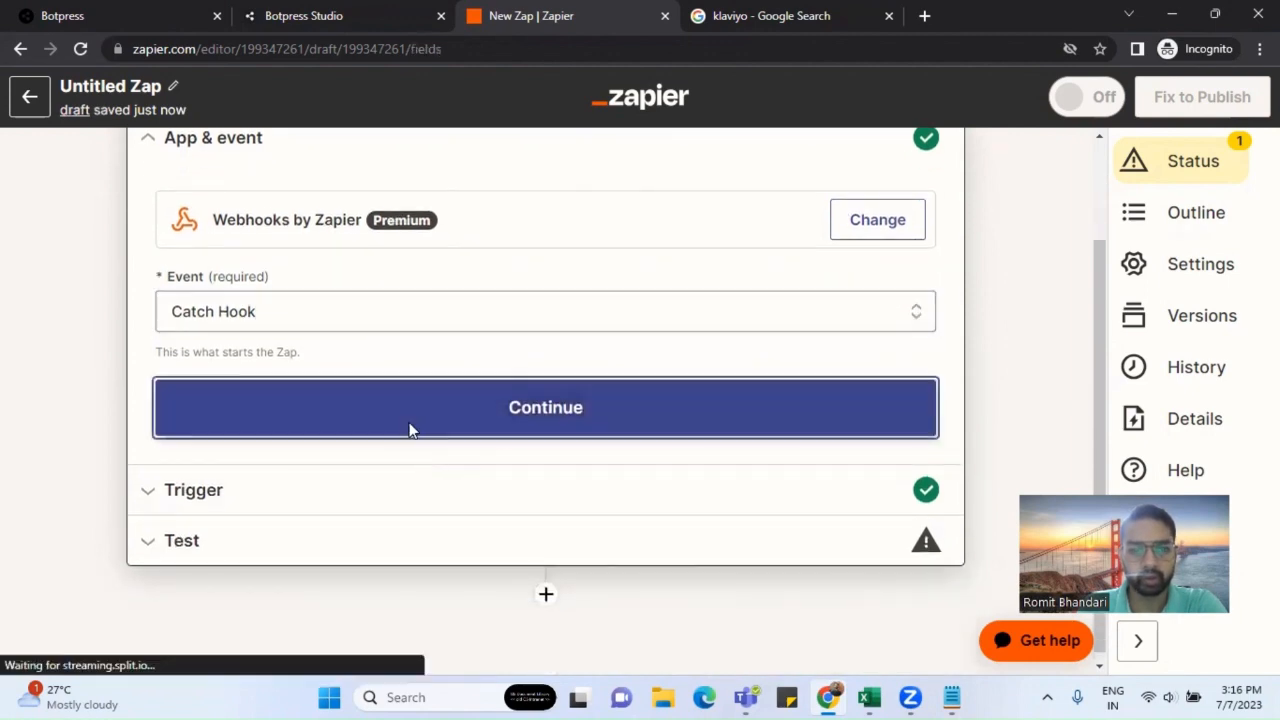
pyautogui.scroll(-1, 494, 474)
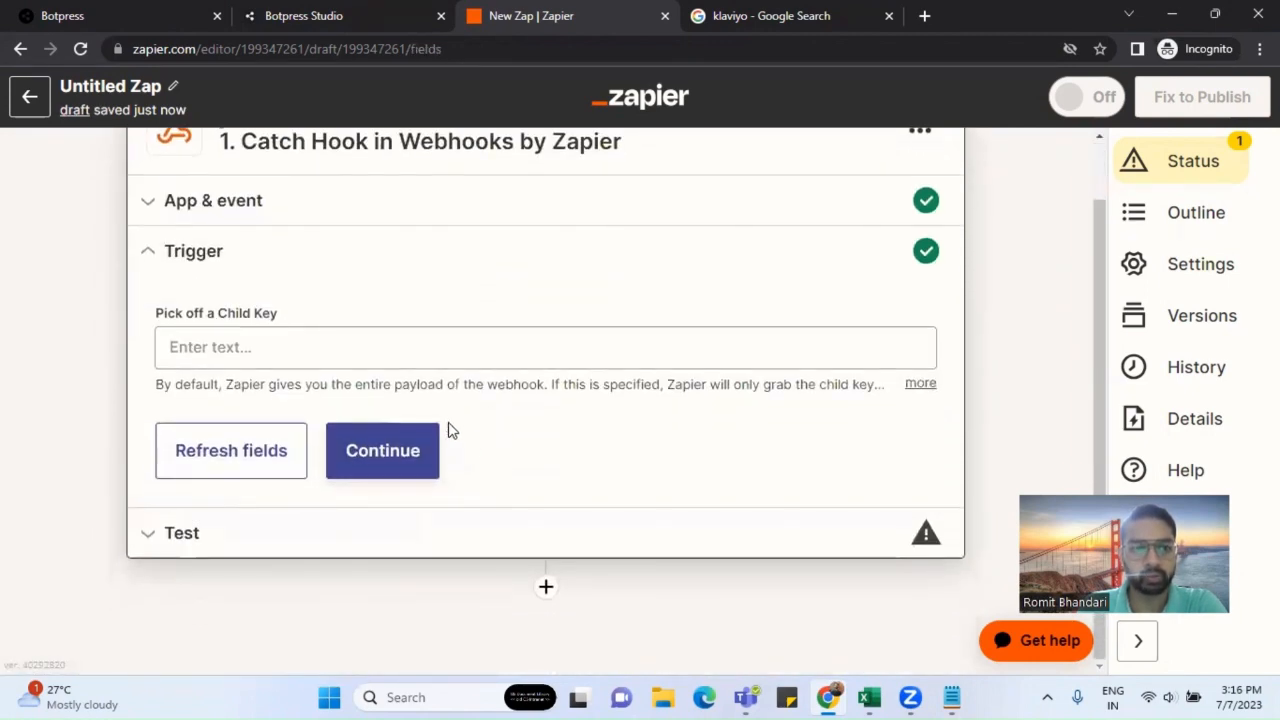
pyautogui.click(918, 383)
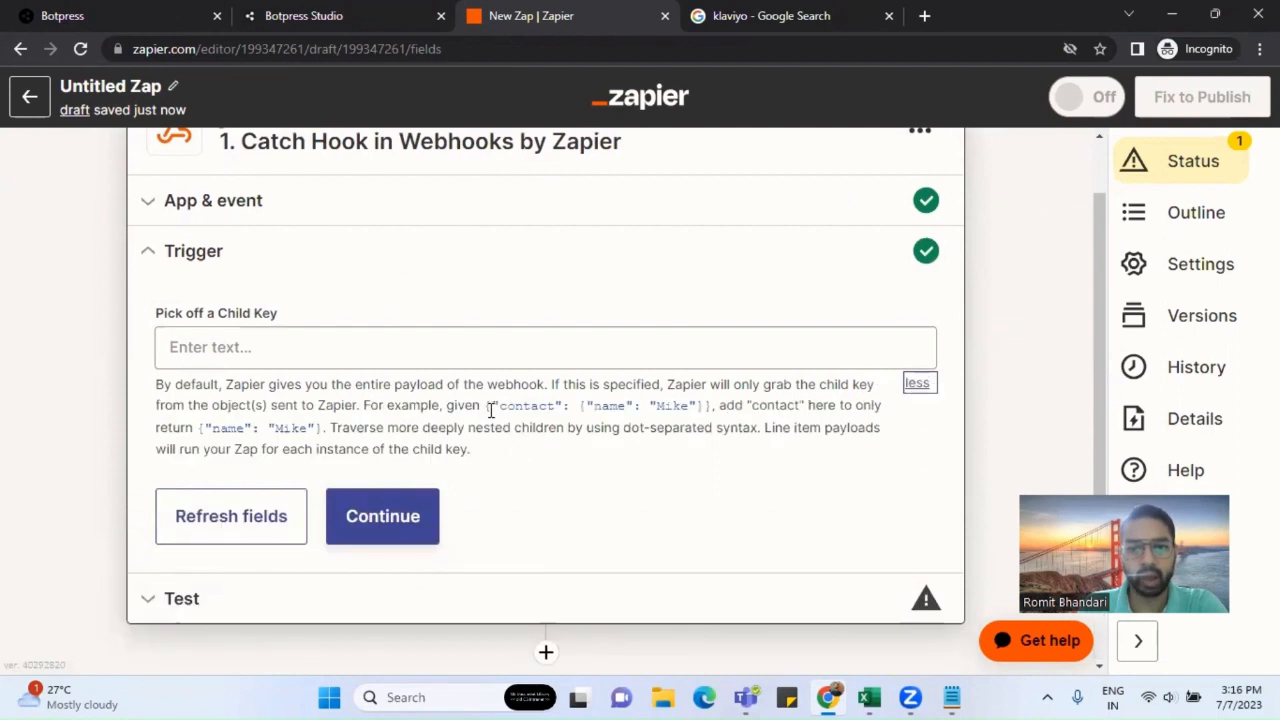
pyautogui.moveTo(487, 405); pyautogui.dragTo(710, 405)
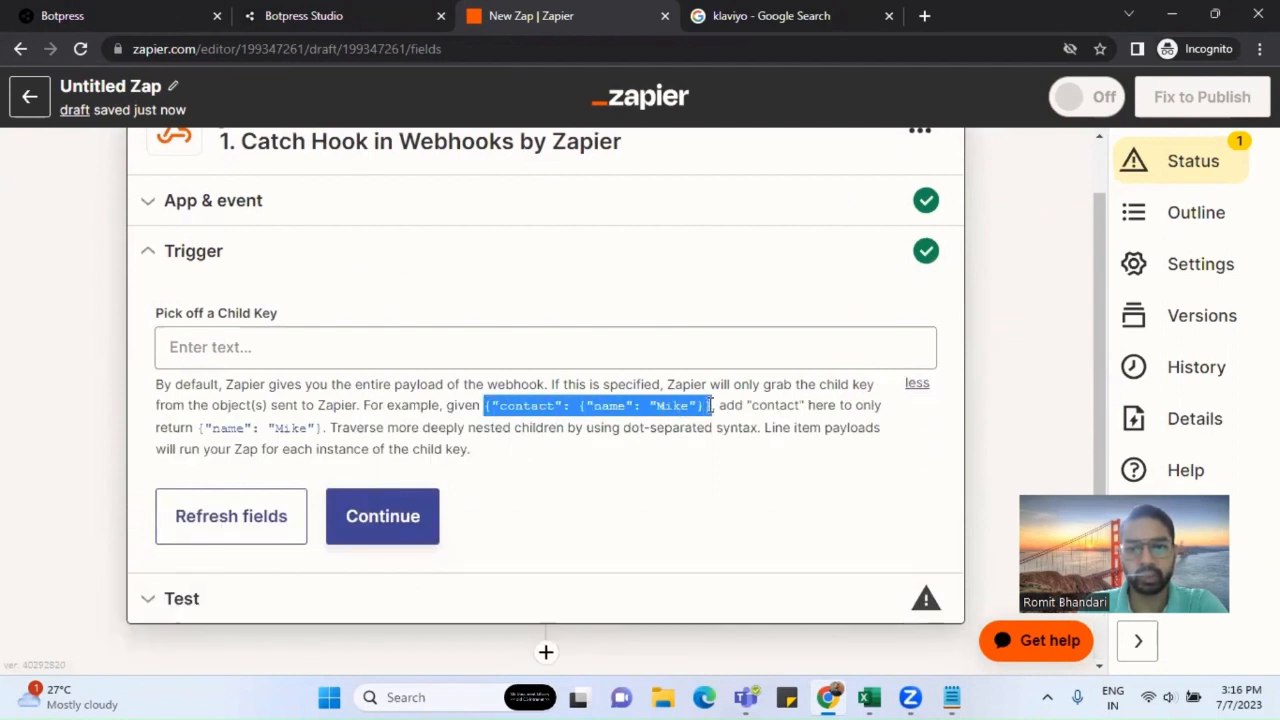
pyautogui.click(581, 411)
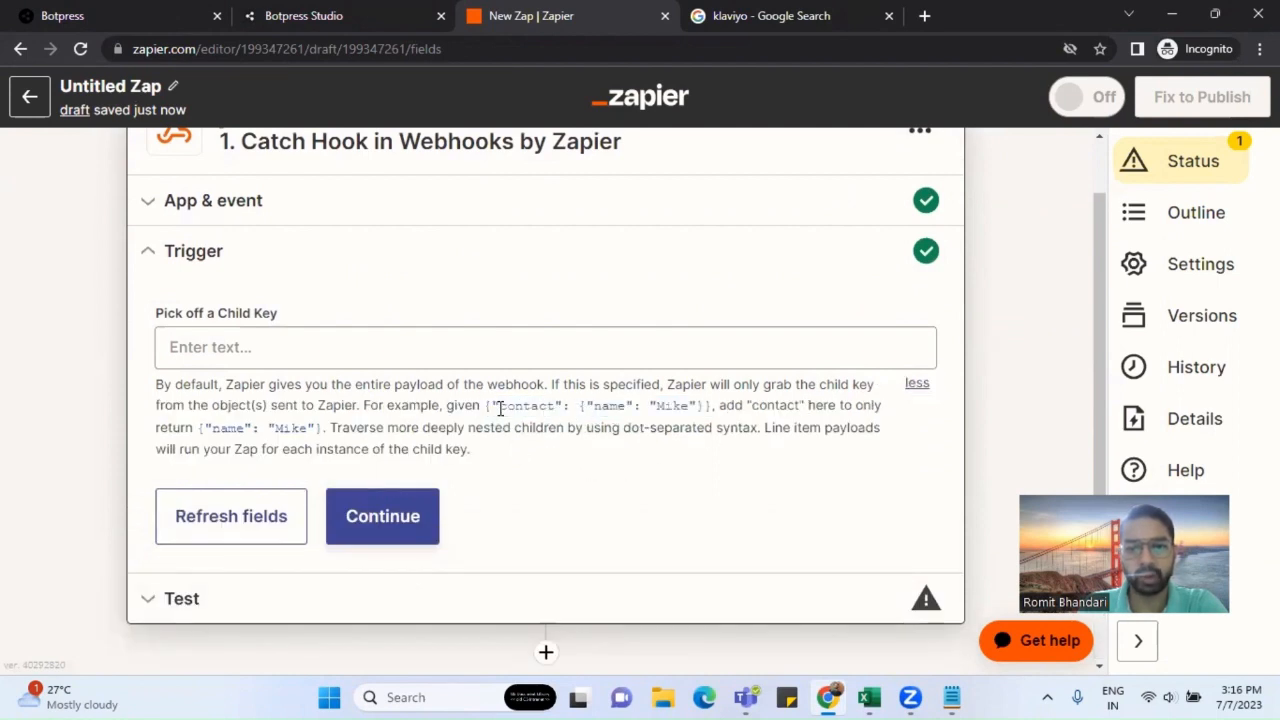
pyautogui.moveTo(497, 408); pyautogui.dragTo(706, 408)
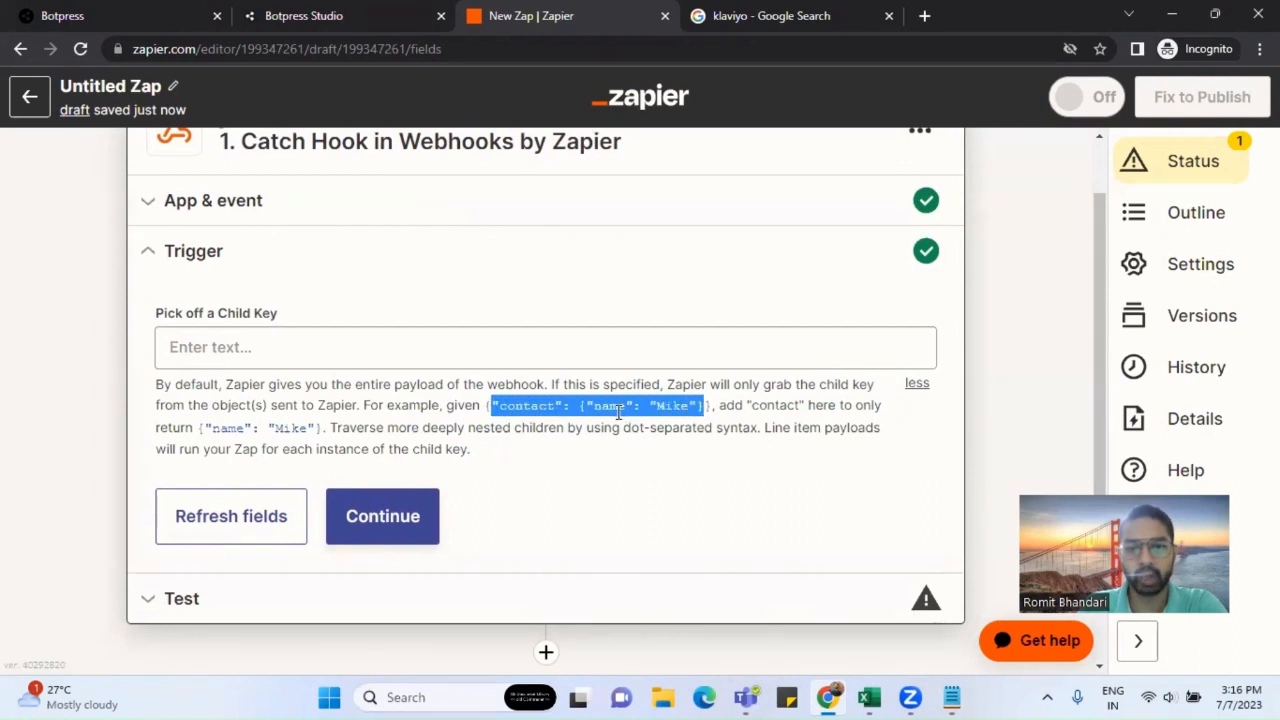
pyautogui.moveTo(580, 408); pyautogui.dragTo(706, 408)
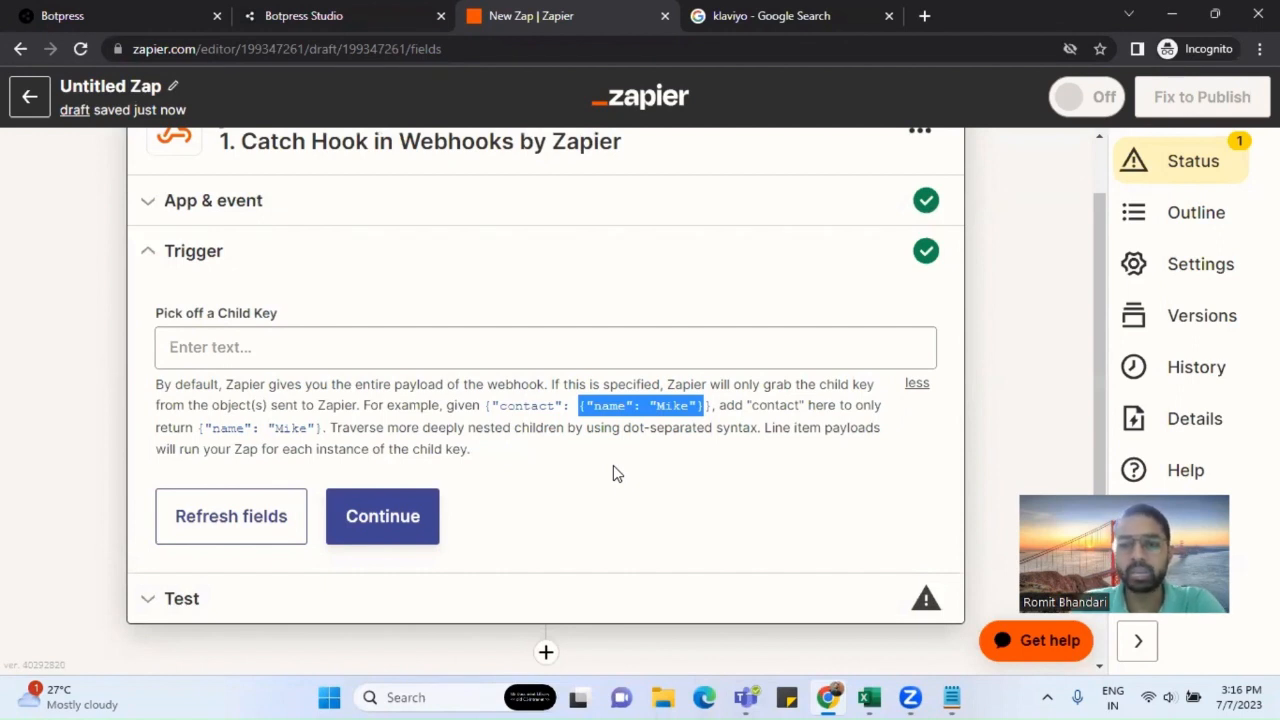
pyautogui.doubleClick(525, 405)
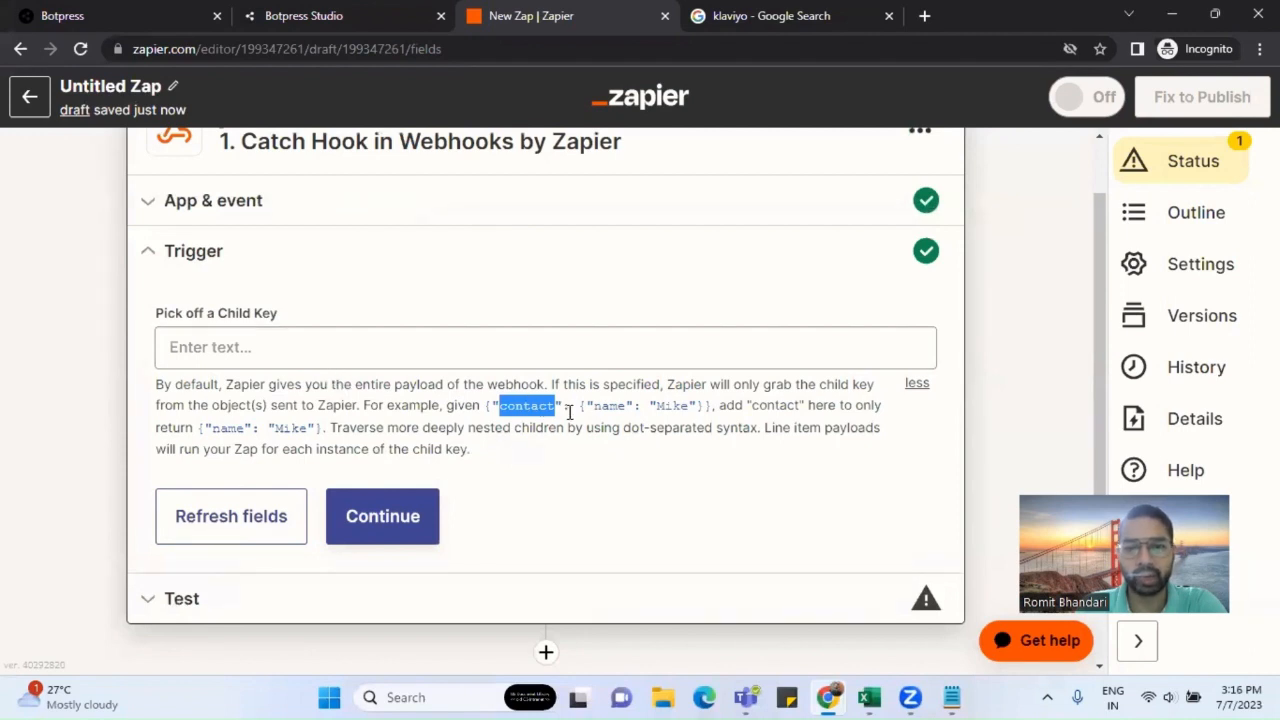
pyautogui.moveTo(580, 408); pyautogui.dragTo(708, 406)
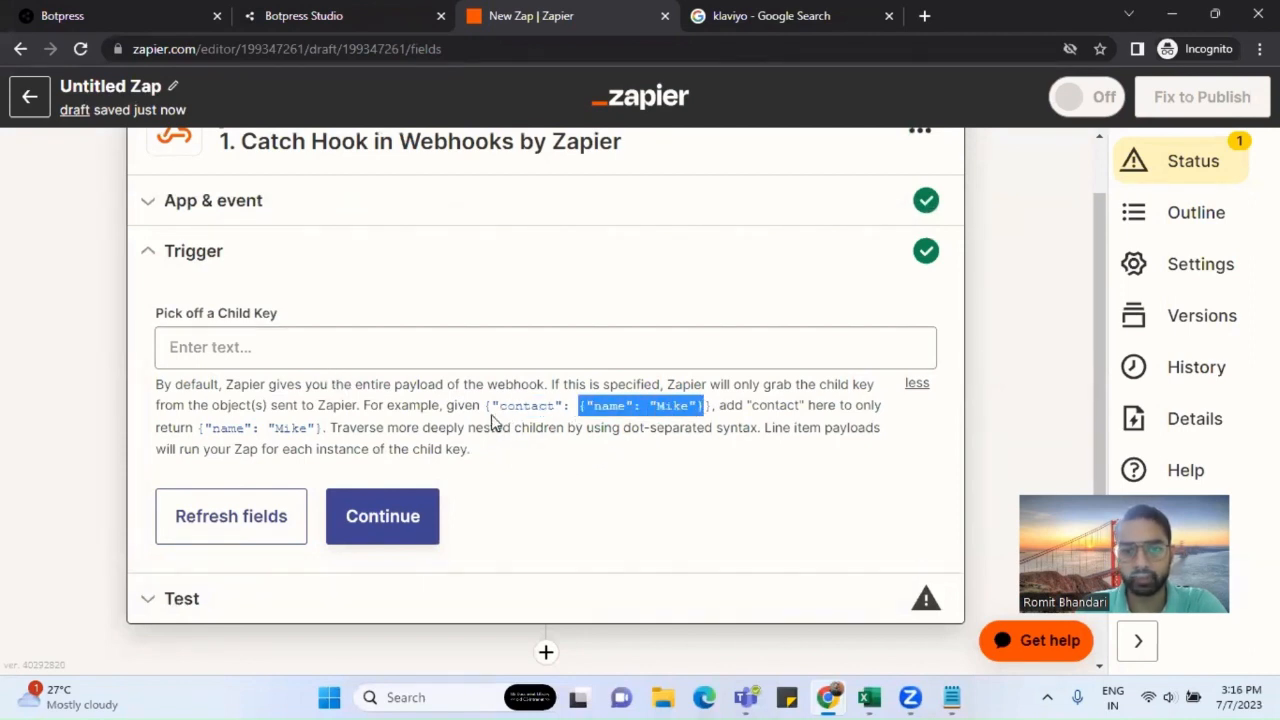
pyautogui.moveTo(365, 405); pyautogui.dragTo(553, 472)
pyautogui.click(553, 466)
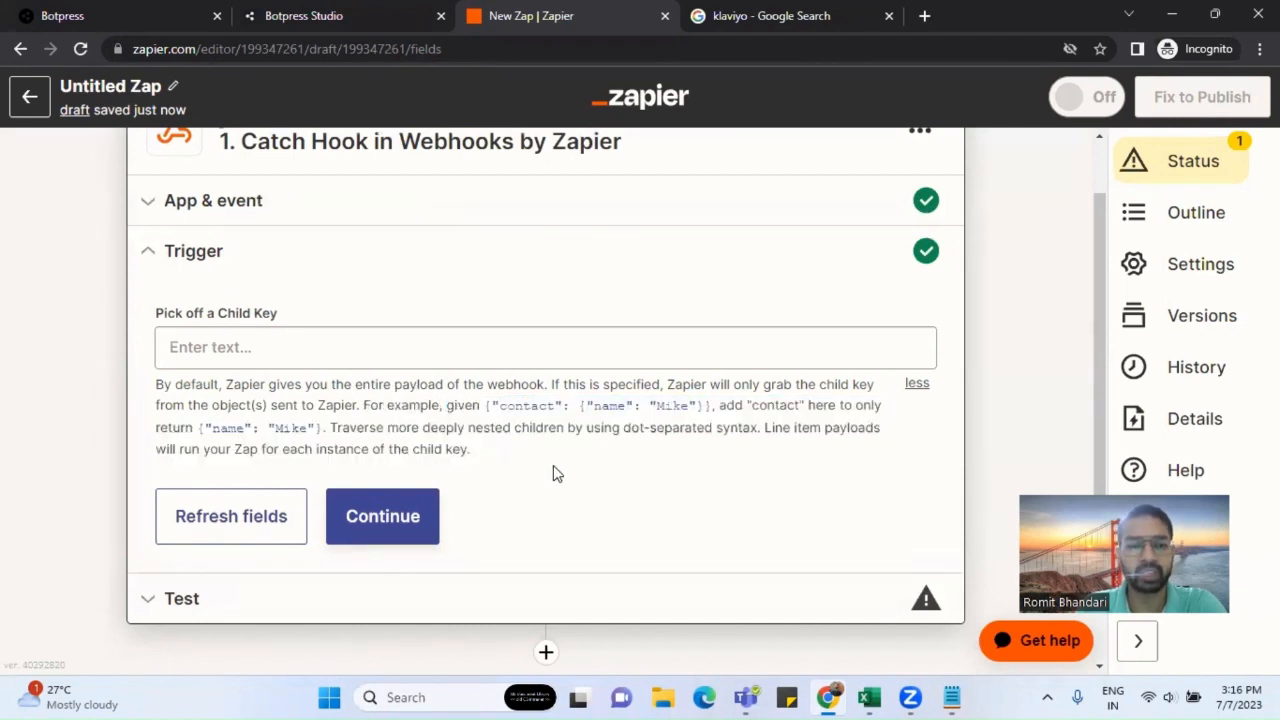
pyautogui.click(396, 538)
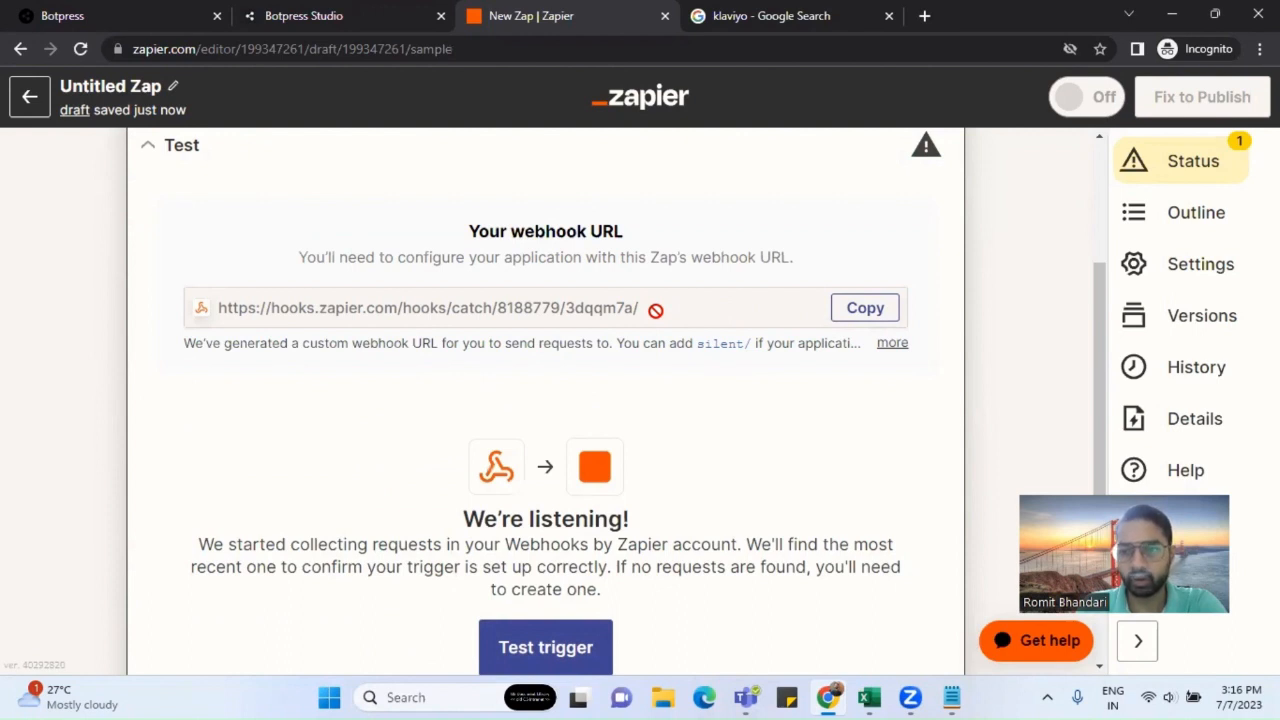
# Step: Copy the generated webhook URL and run Test trigger to check for requests
pyautogui.click(860, 315)
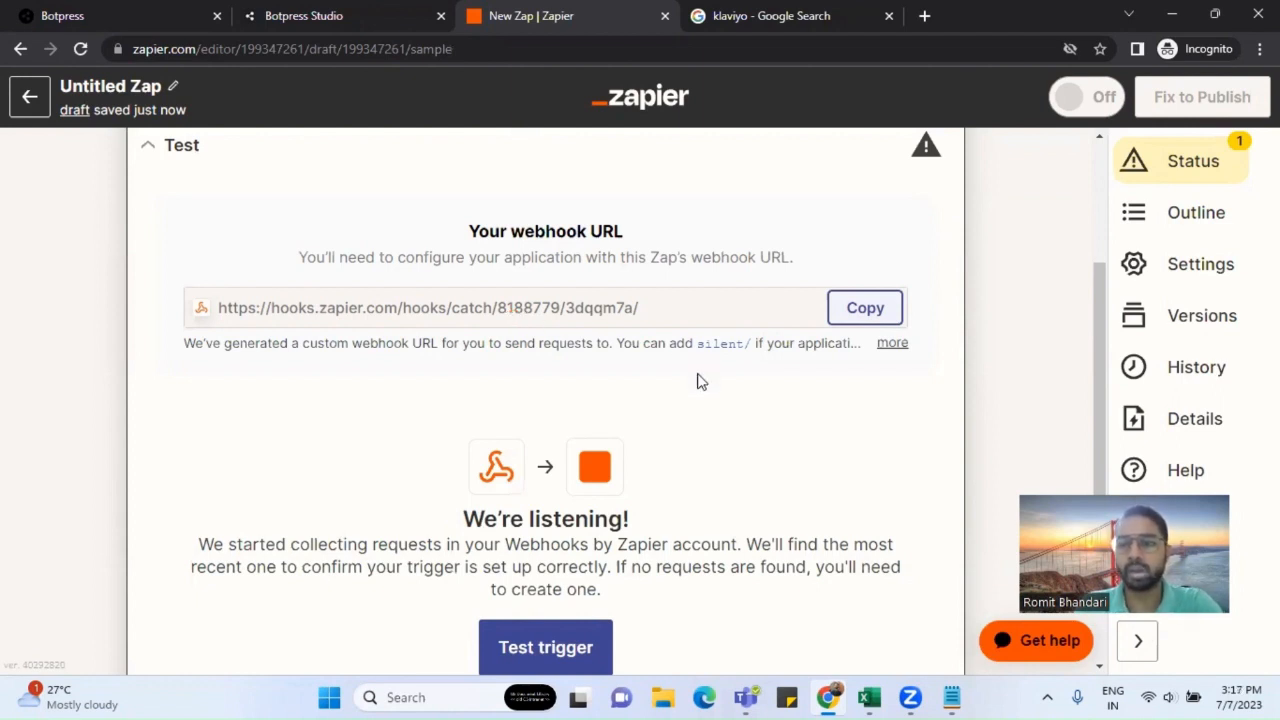
pyautogui.scroll(-2, 700, 381)
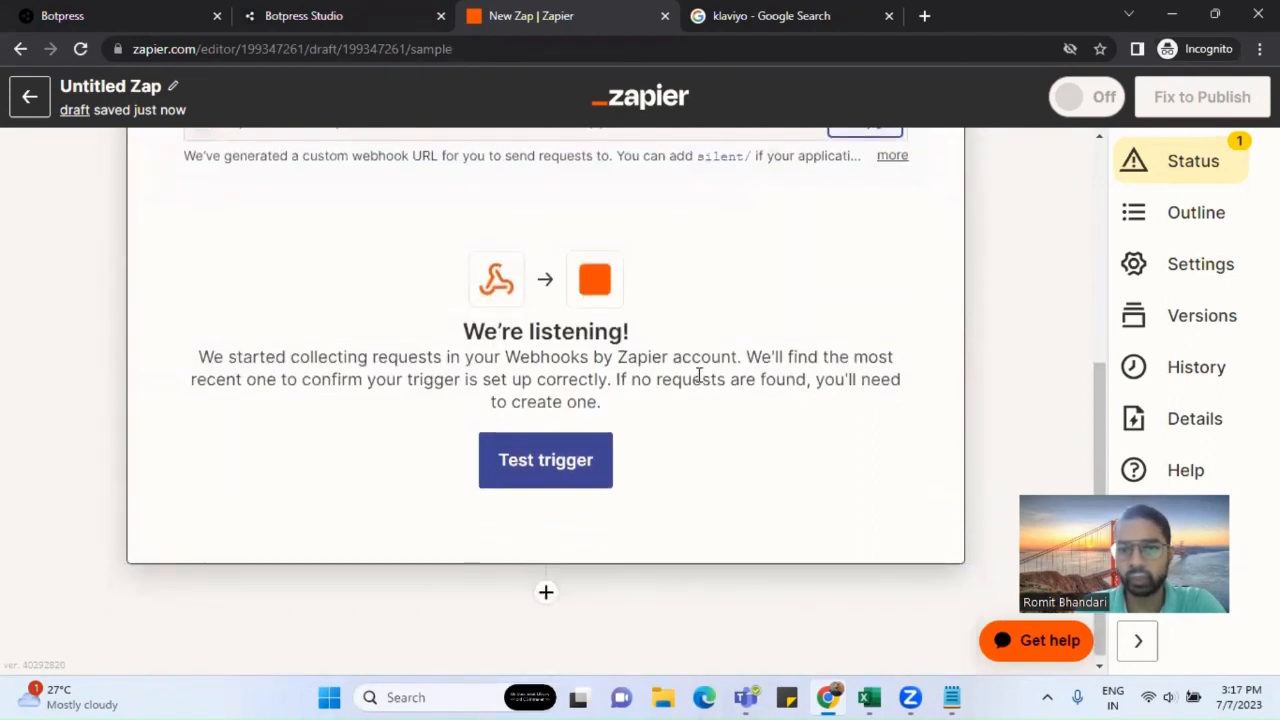
pyautogui.click(562, 473)
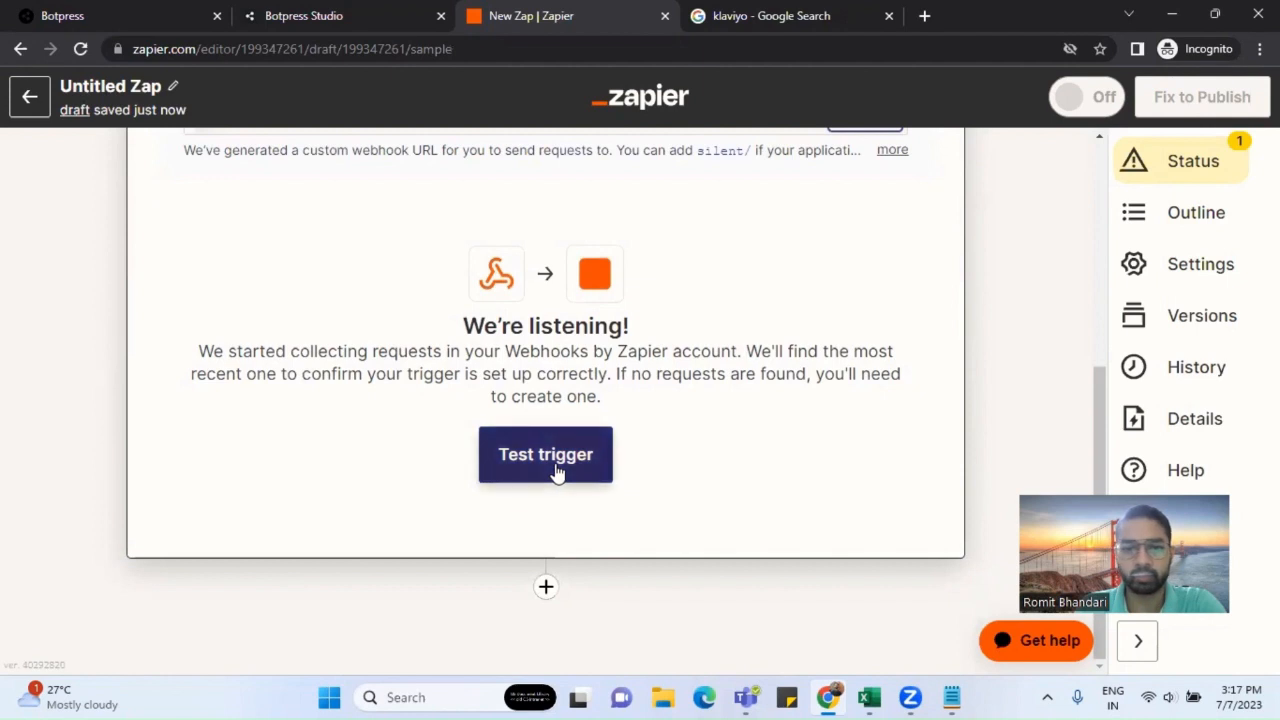
# Step: Add an action step below the trigger and choose Klaviyo as its app
pyautogui.click(547, 588)
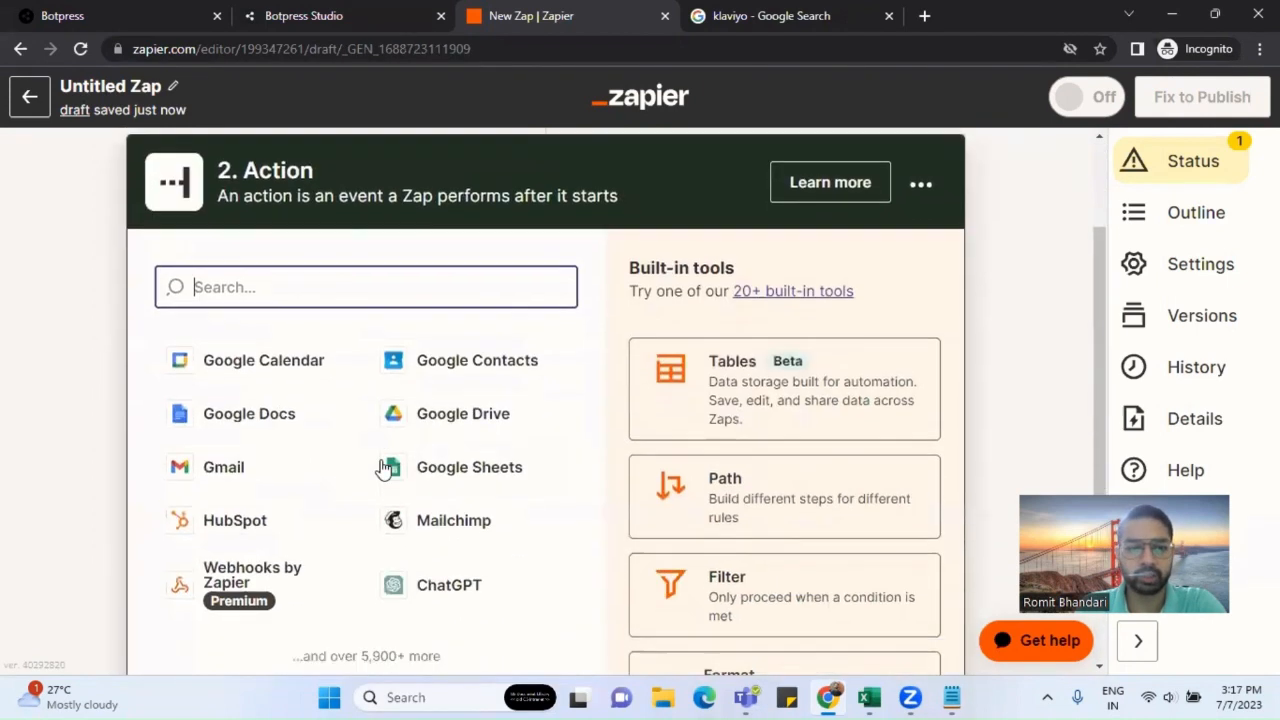
pyautogui.click(251, 274)
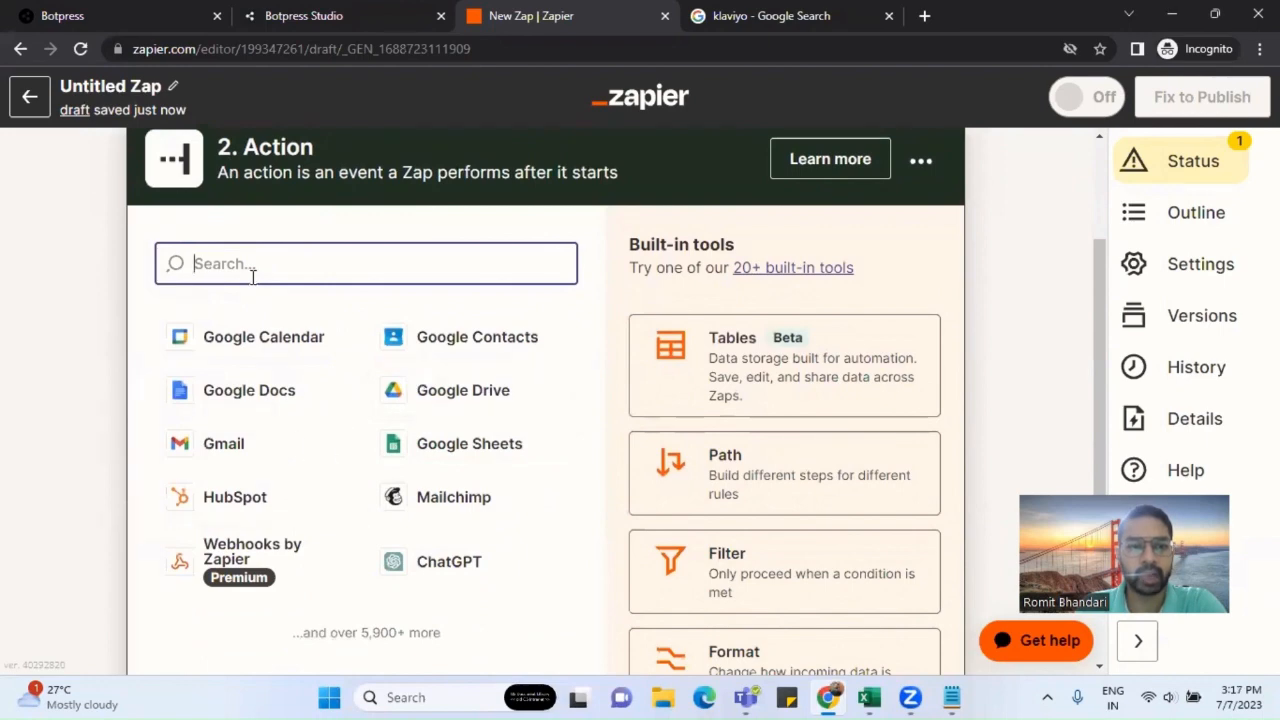
pyautogui.write('klavi')
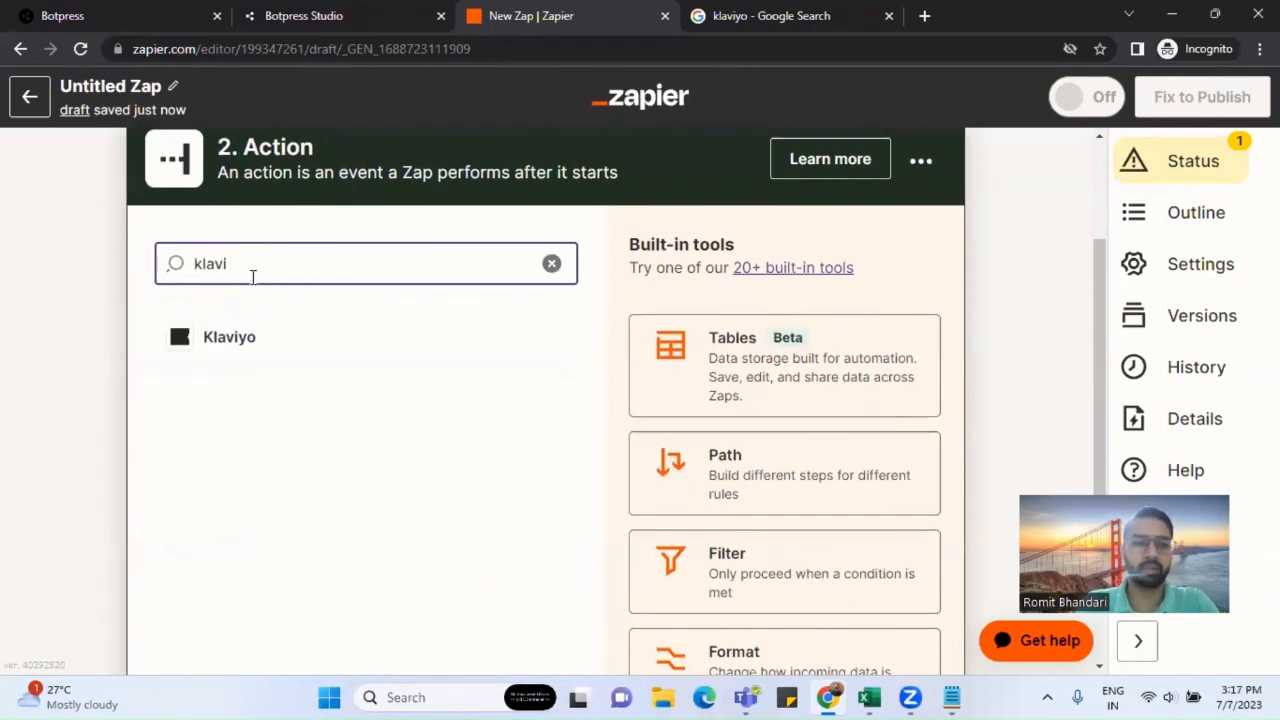
pyautogui.click(229, 336)
# Step: Set the Klaviyo event to Add Subscriber and continue to the account section
pyautogui.scroll(-2, 380, 441)
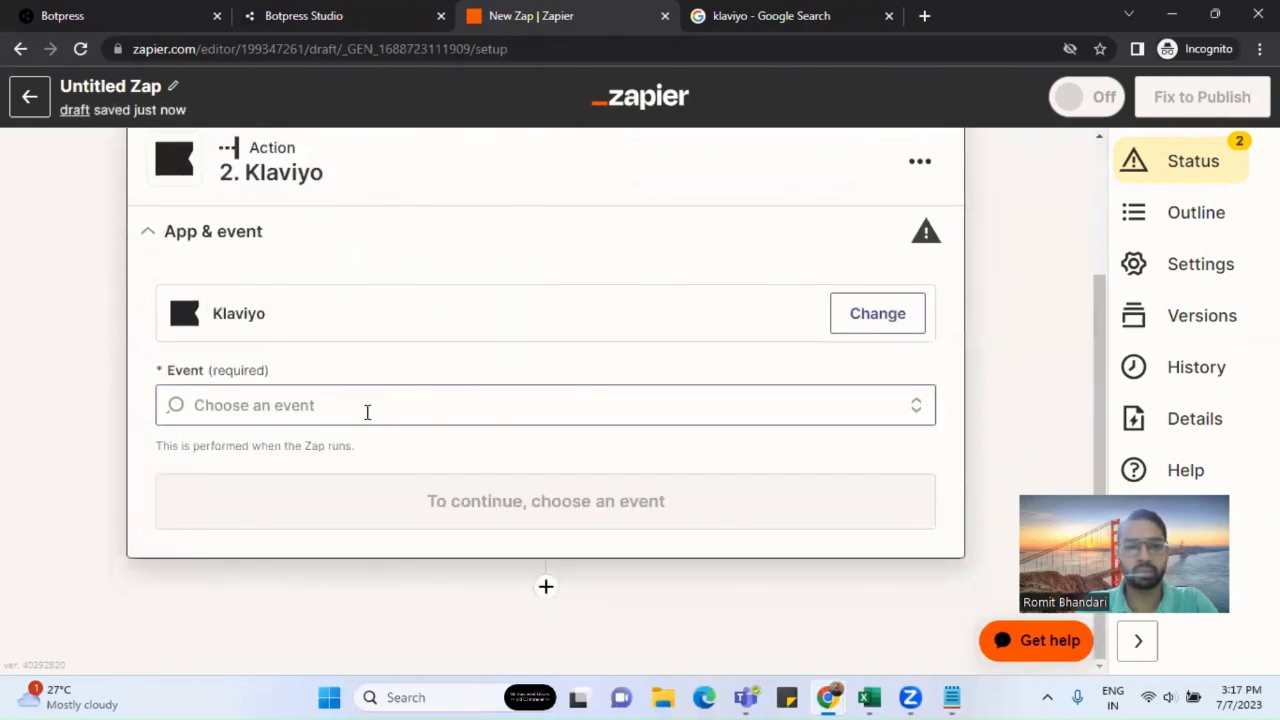
pyautogui.click(366, 411)
pyautogui.scroll(-1, 366, 417)
pyautogui.scroll(-1, 345, 471)
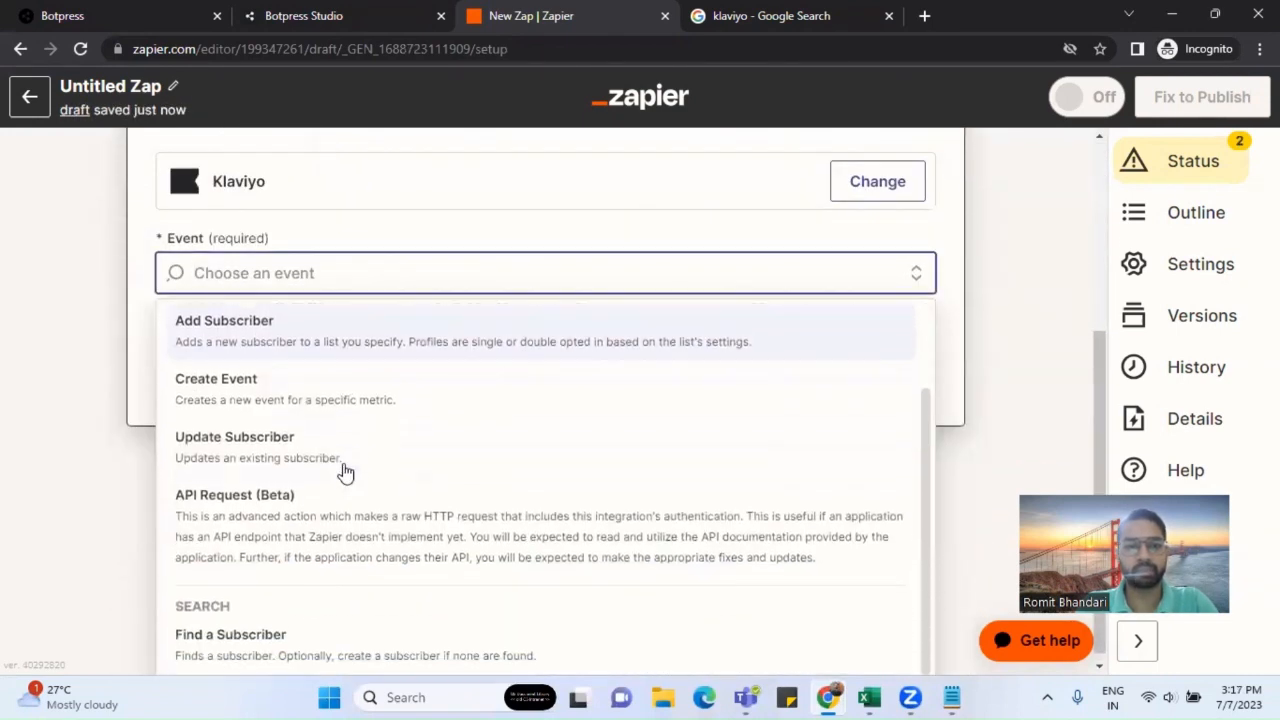
pyautogui.scroll(-1, 360, 462)
pyautogui.scroll(1, 373, 453)
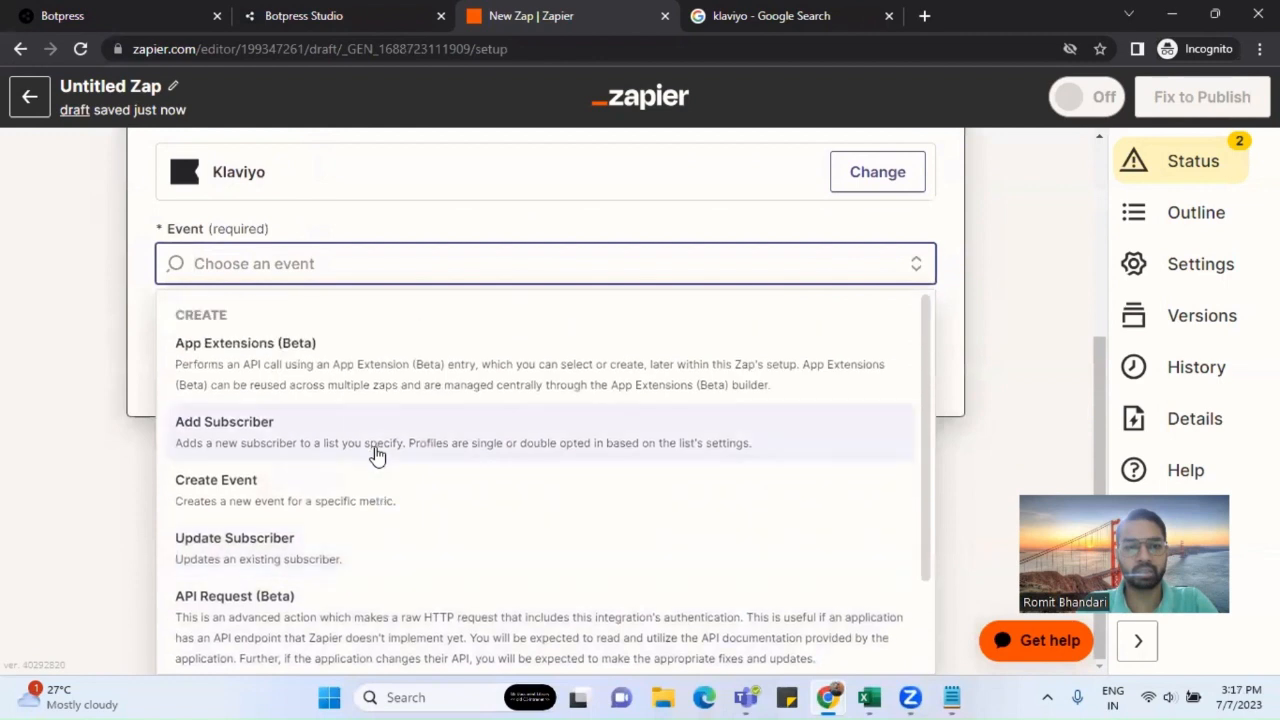
pyautogui.scroll(-1, 330, 400)
pyautogui.click(322, 345)
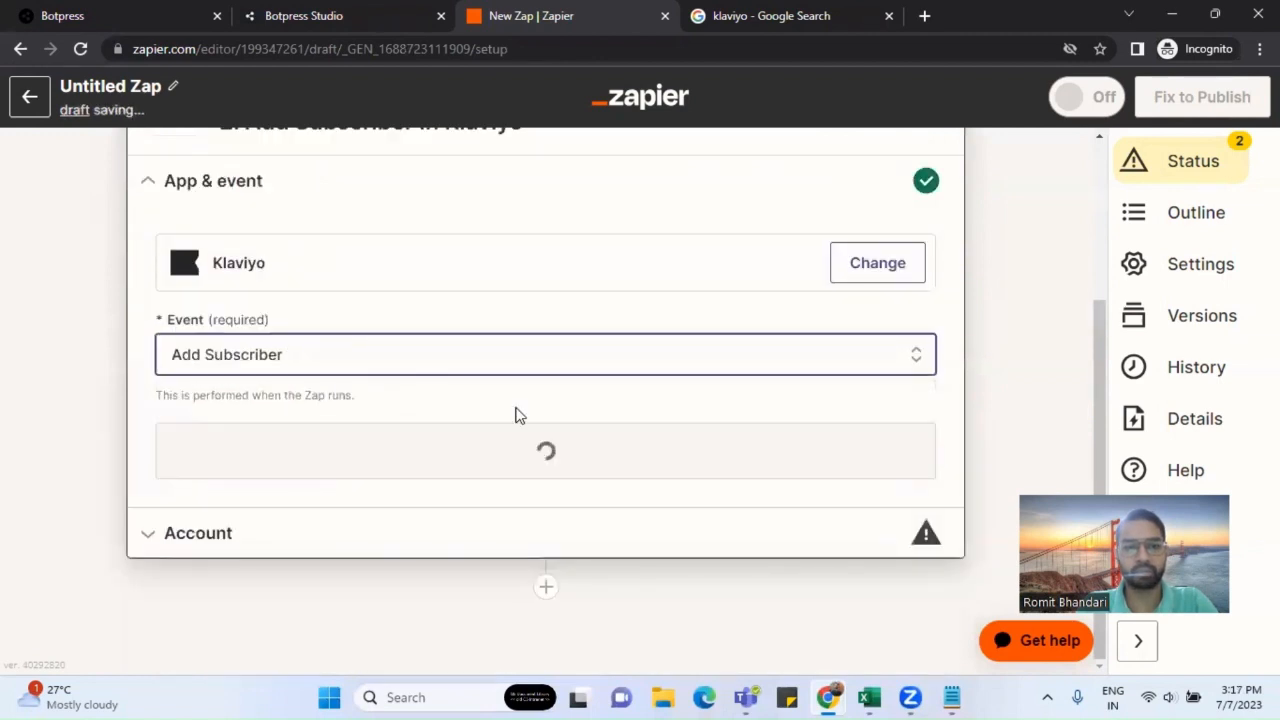
pyautogui.click(350, 422)
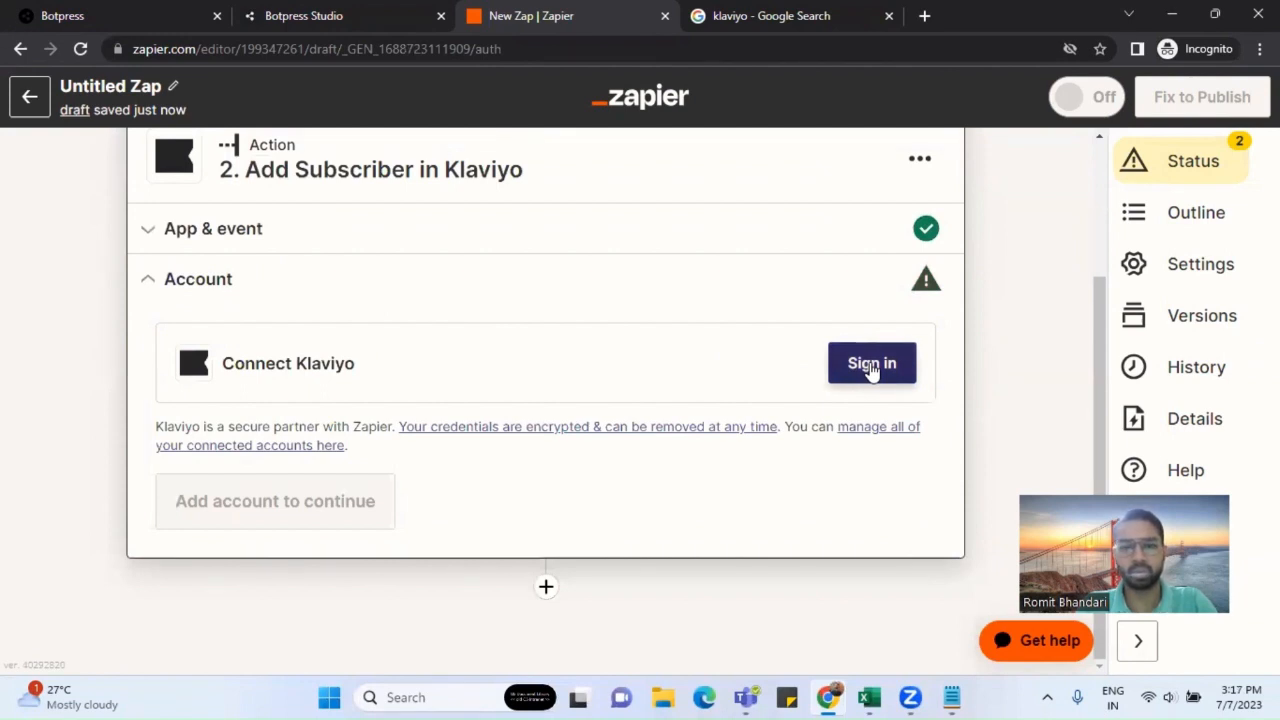
# Step: Go to the Klaviyo website and open its sign-up form
pyautogui.click(777, 18)
pyautogui.click(334, 350)
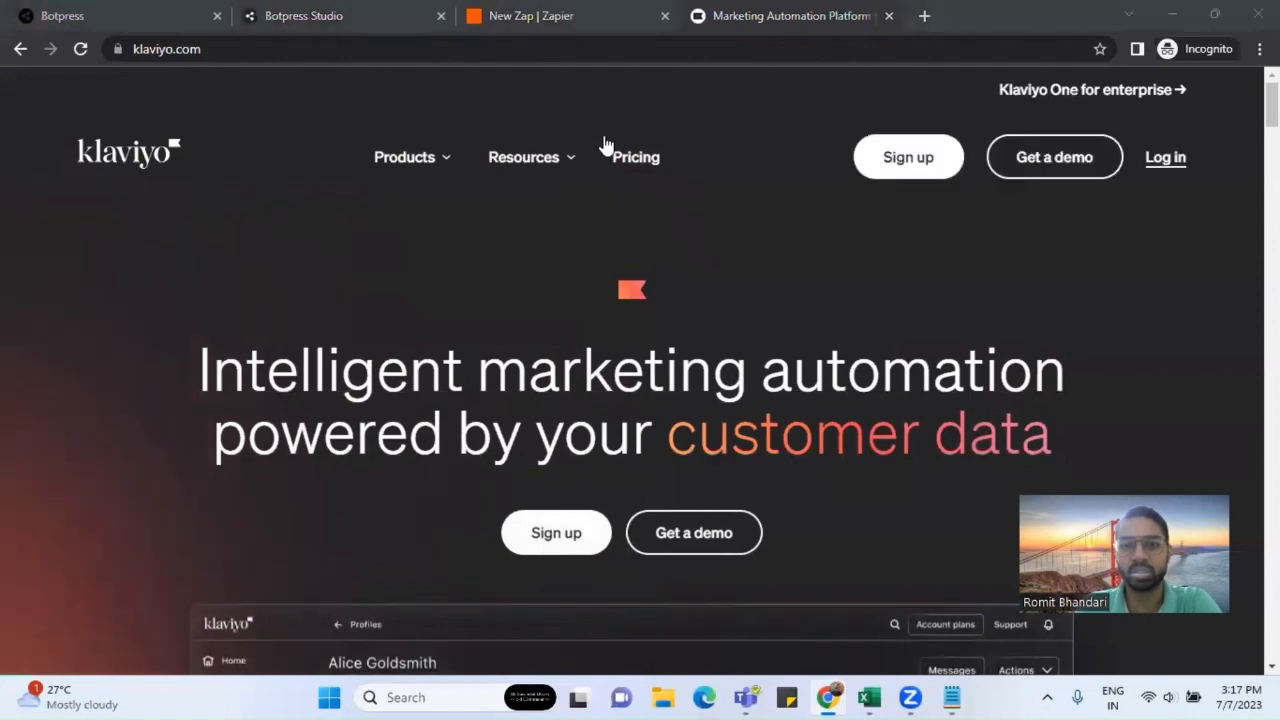
pyautogui.click(906, 160)
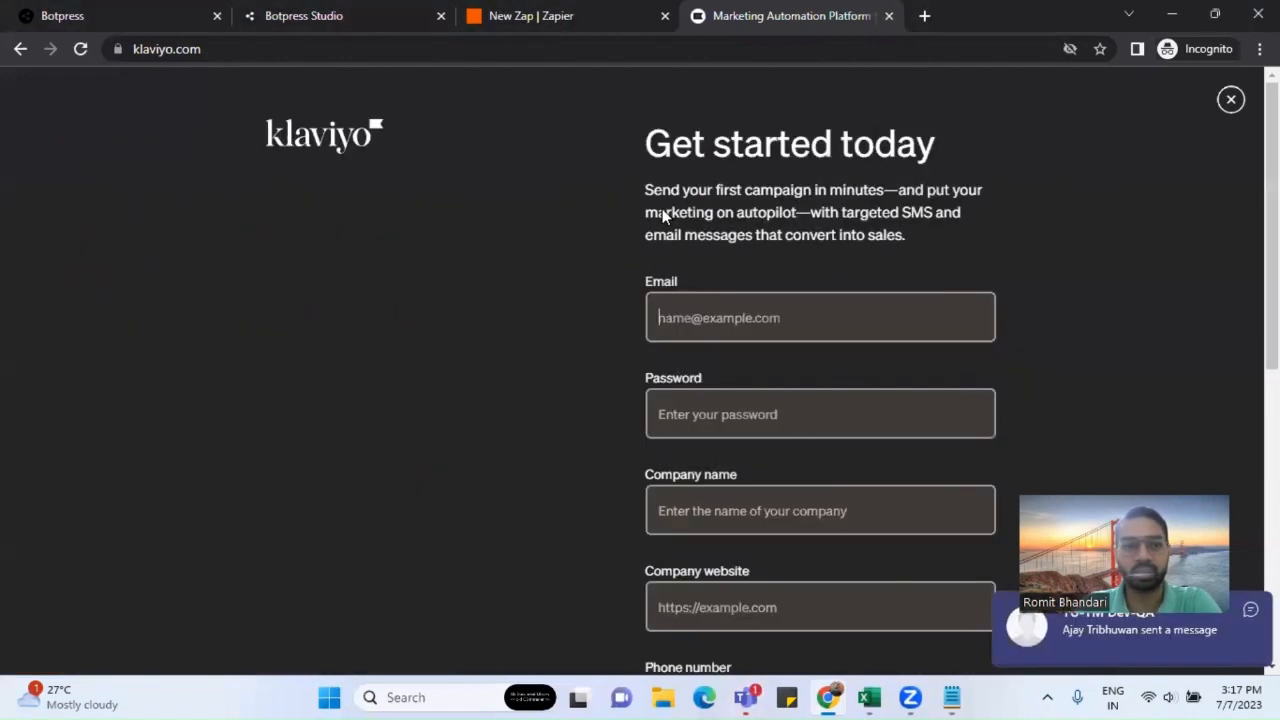
# Step: Fill the sign-up form with the saved email and start entering a password
pyautogui.click(703, 309)
pyautogui.click(704, 315)
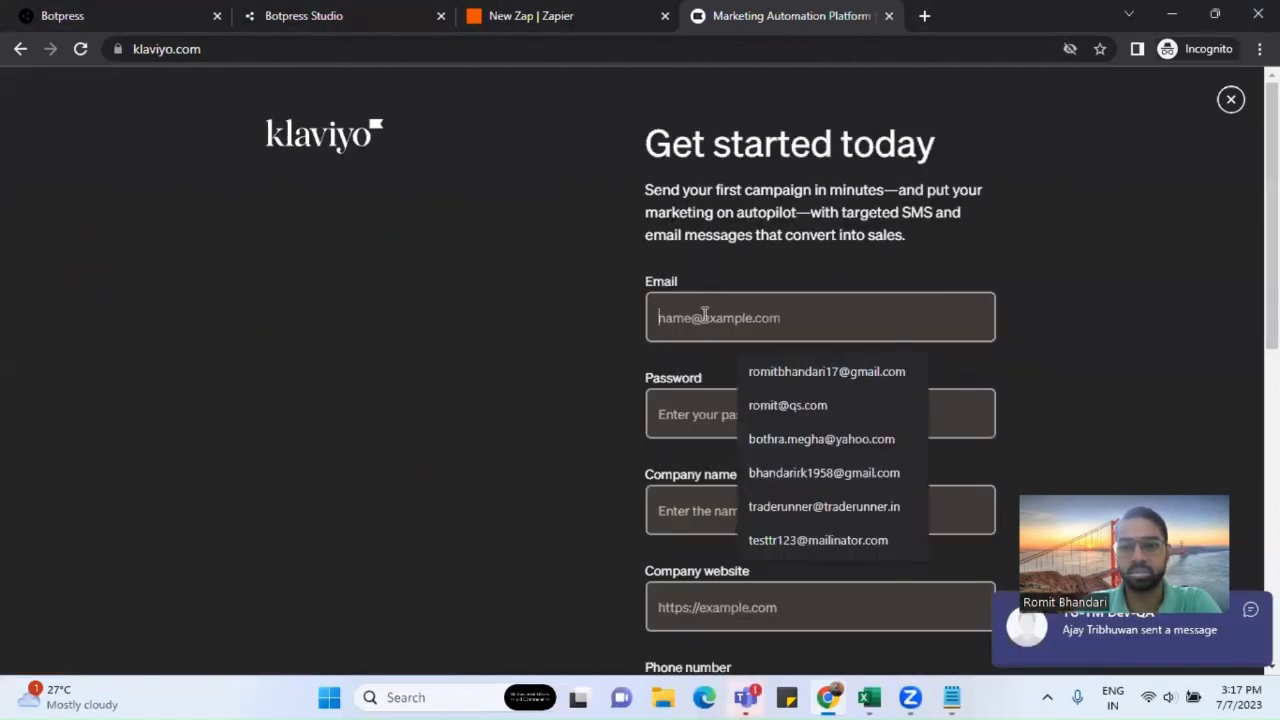
pyautogui.click(829, 370)
pyautogui.scroll(-1, 704, 328)
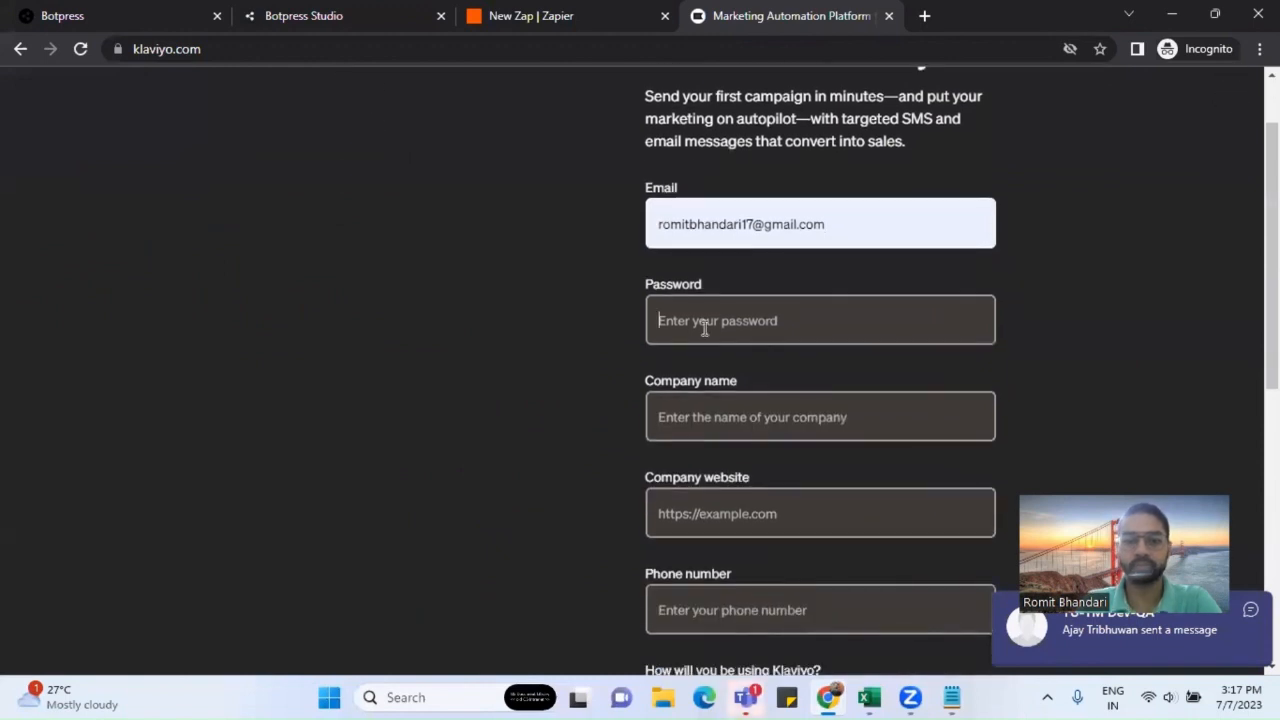
pyautogui.click(705, 328)
pyautogui.write('•')
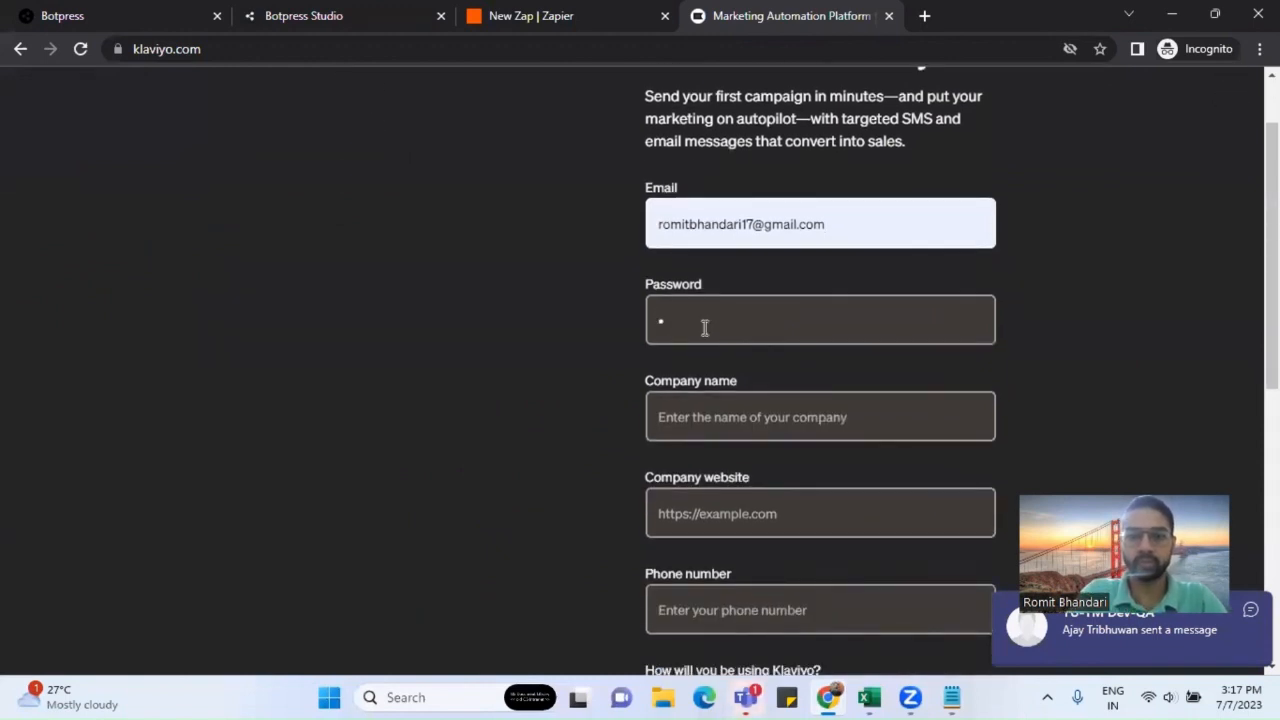
pyautogui.write('••••••')
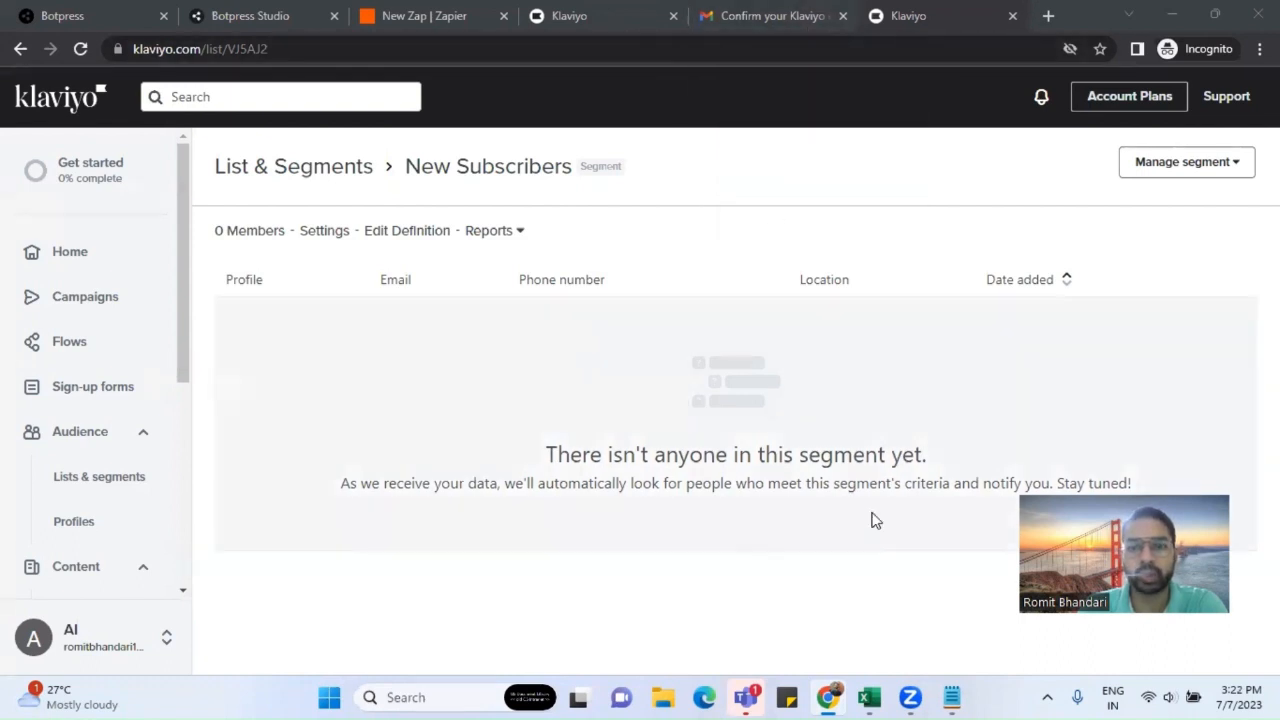
# Step: Review the Standard2 lead-sending card's webhook code in Botpress Studio, then minimise the browser
pyautogui.click(286, 16)
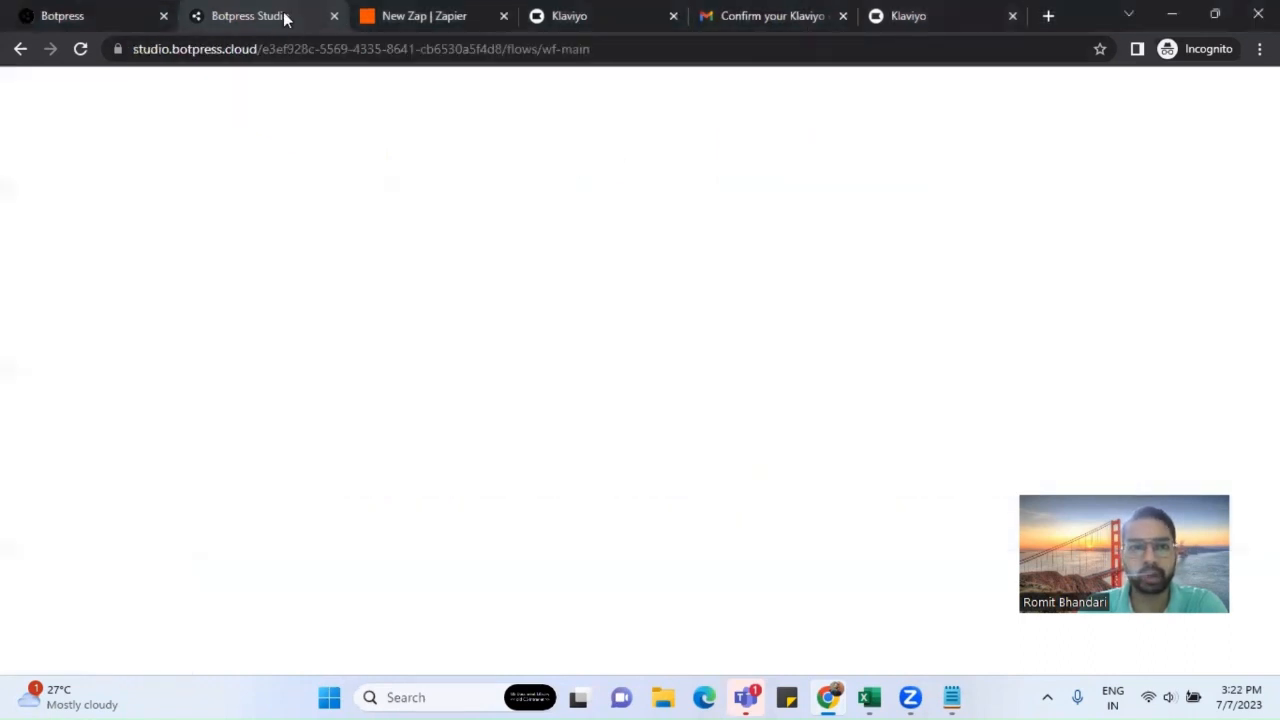
pyautogui.click(901, 639)
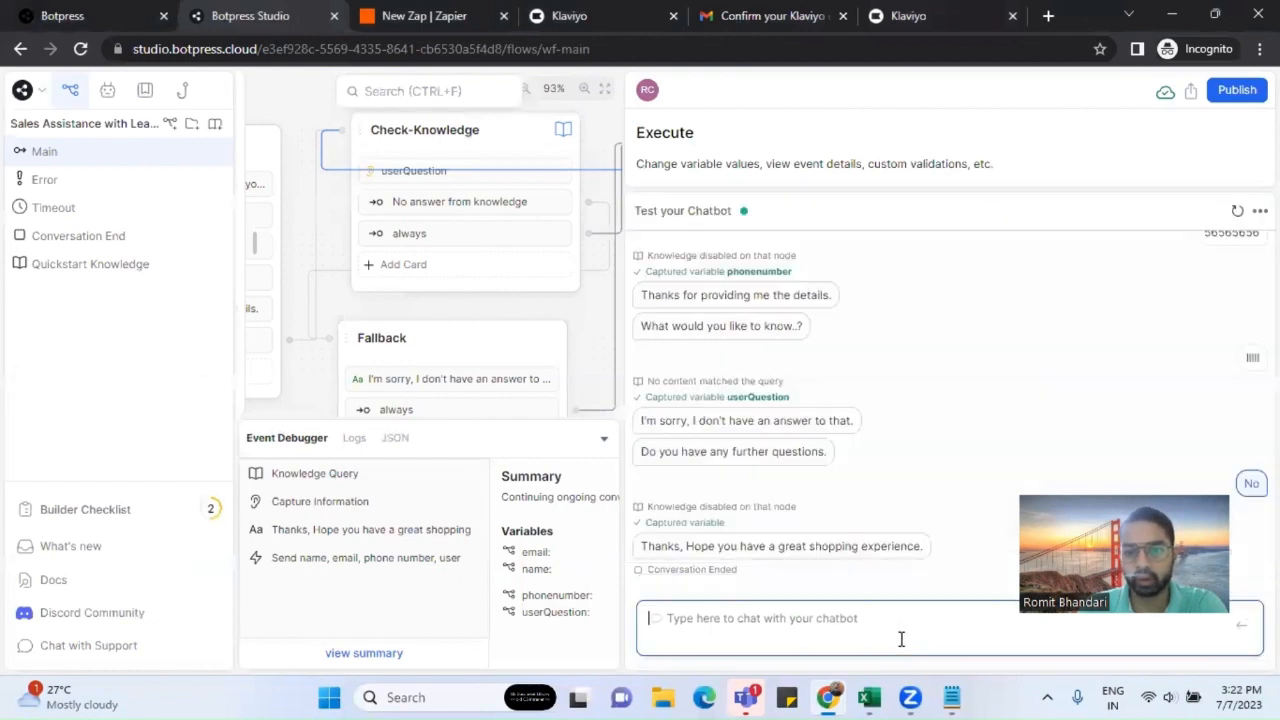
pyautogui.moveTo(624, 300); pyautogui.dragTo(797, 301)
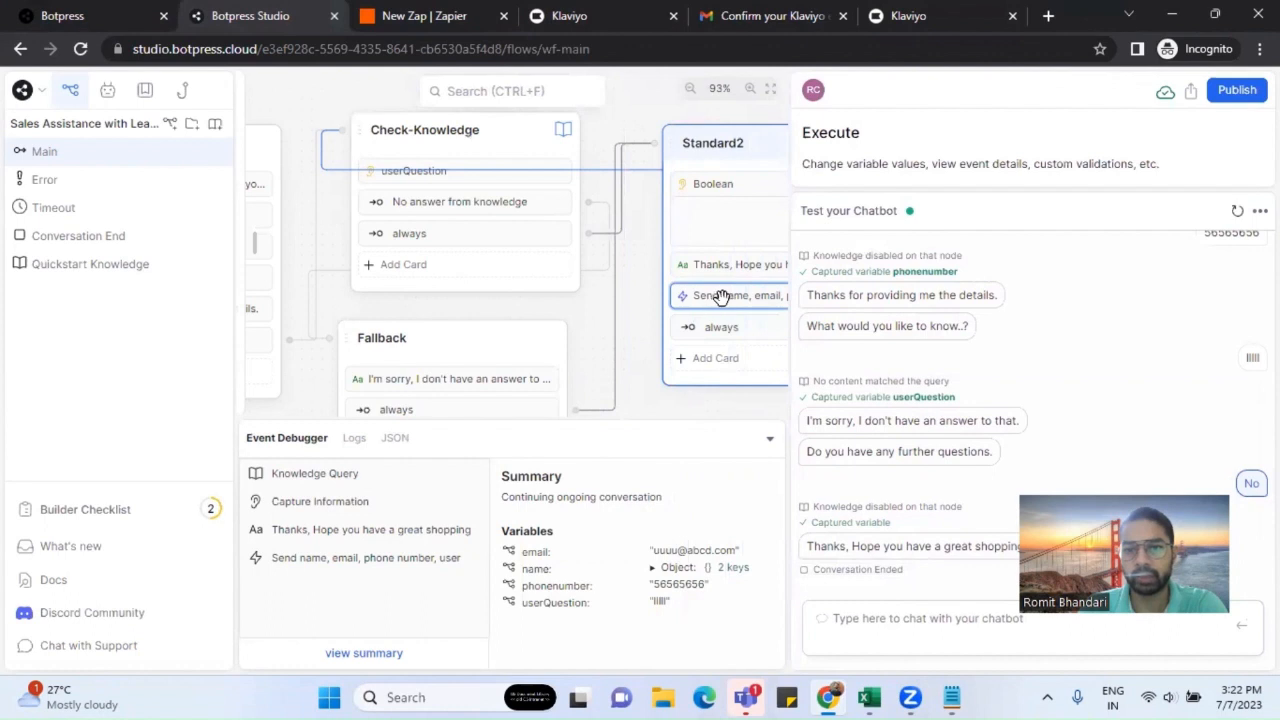
pyautogui.click(727, 328)
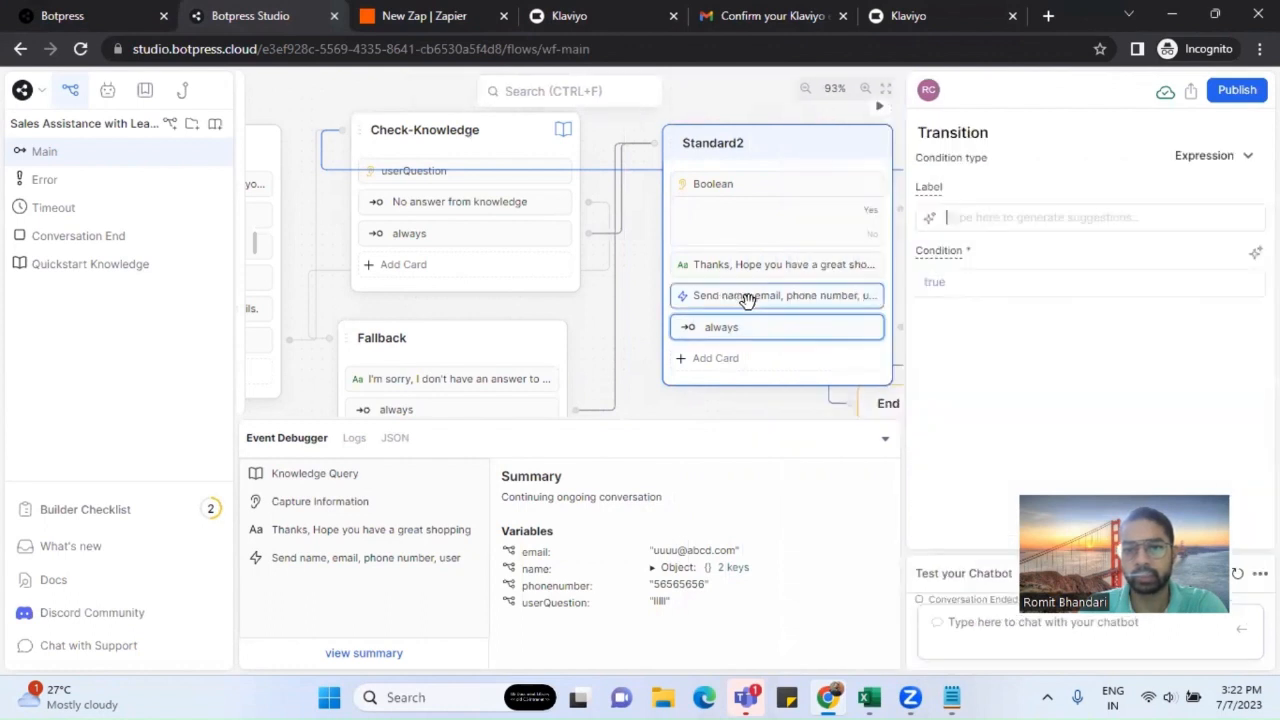
pyautogui.click(748, 300)
pyautogui.moveTo(868, 453); pyautogui.dragTo(667, 313)
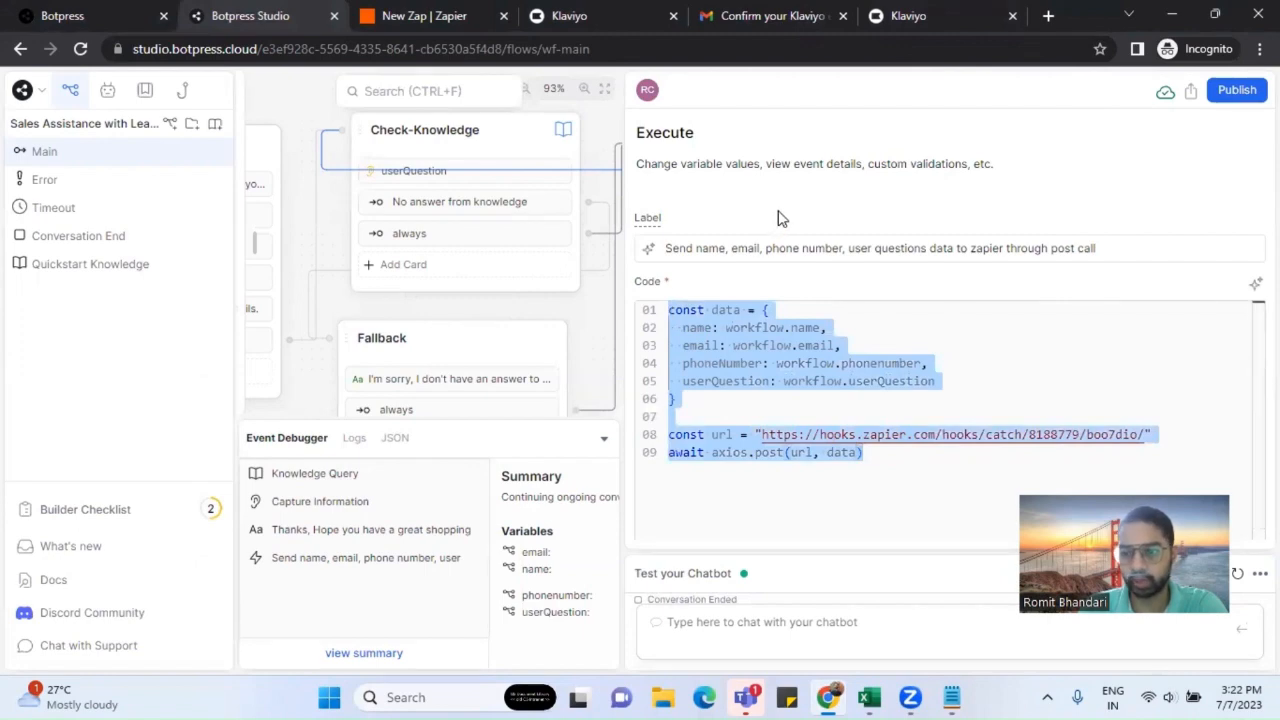
pyautogui.click(828, 697)
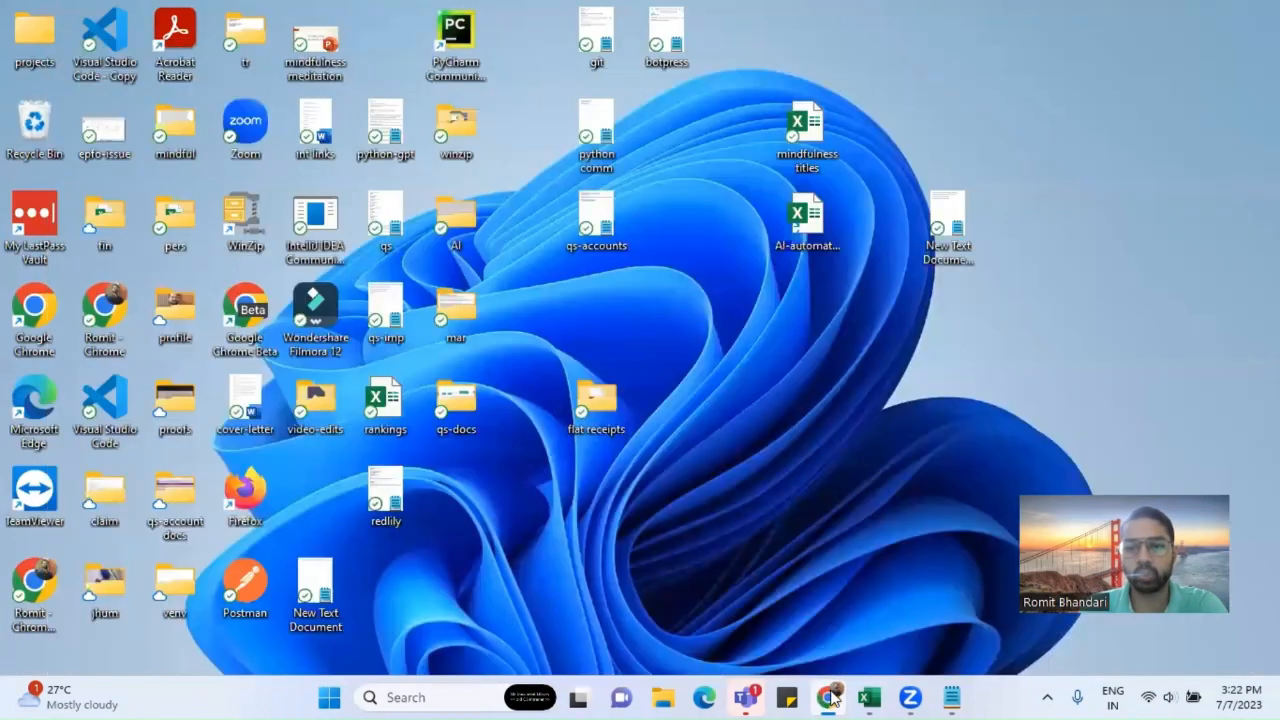
pyautogui.click(832, 698)
# Step: Copy the Catch Hook webhook URL from the New Zap tab and return to Botpress Studio
pyautogui.click(421, 16)
pyautogui.scroll(2, 454, 305)
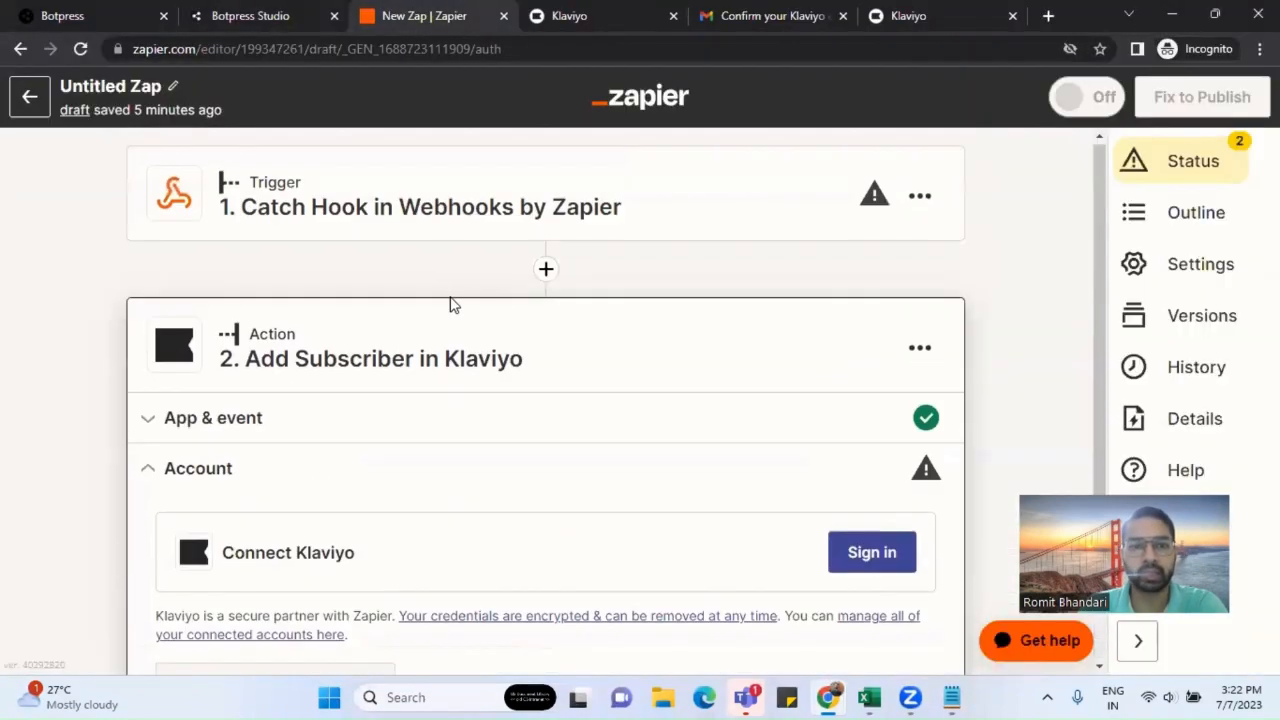
pyautogui.click(503, 214)
pyautogui.scroll(-4, 610, 400)
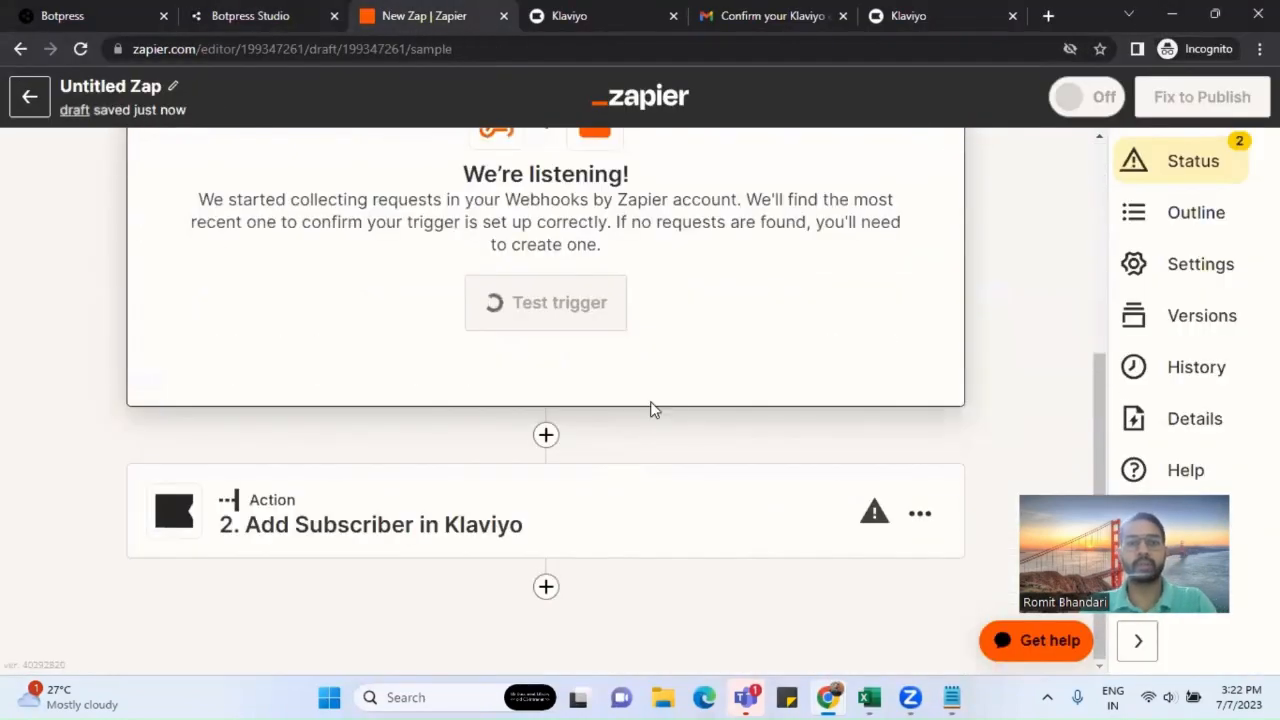
pyautogui.scroll(3, 731, 362)
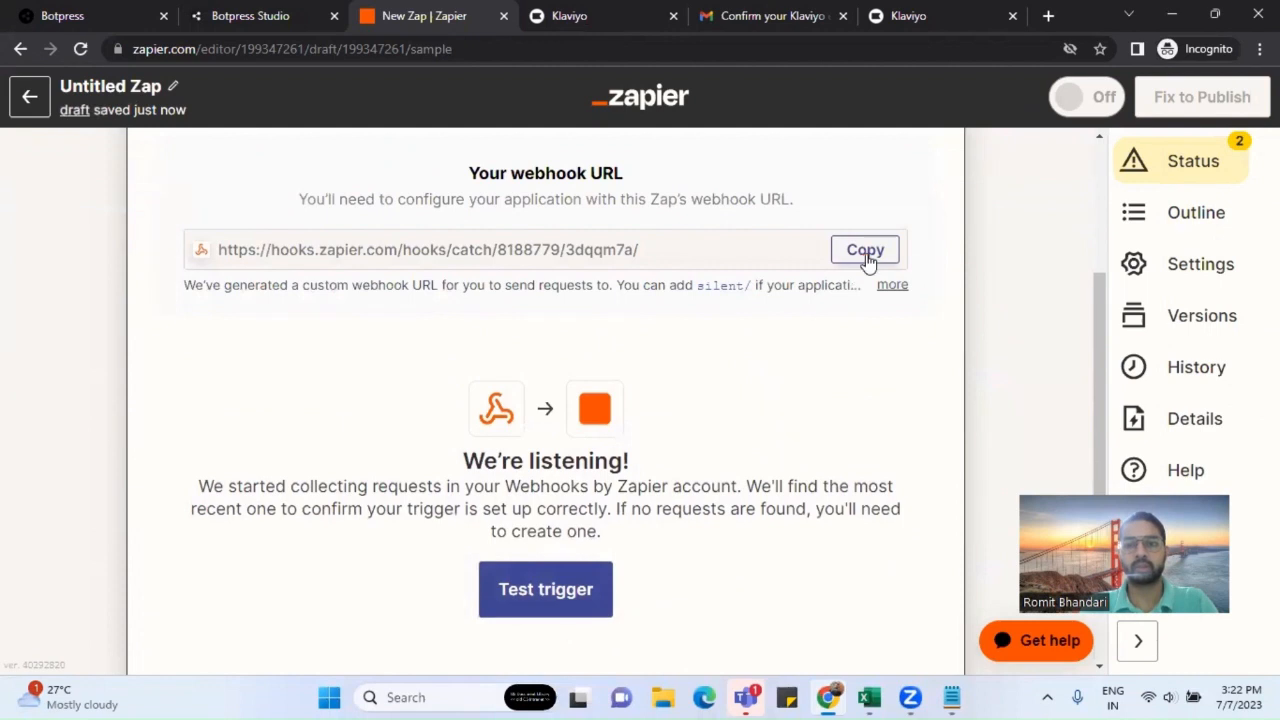
pyautogui.click(866, 252)
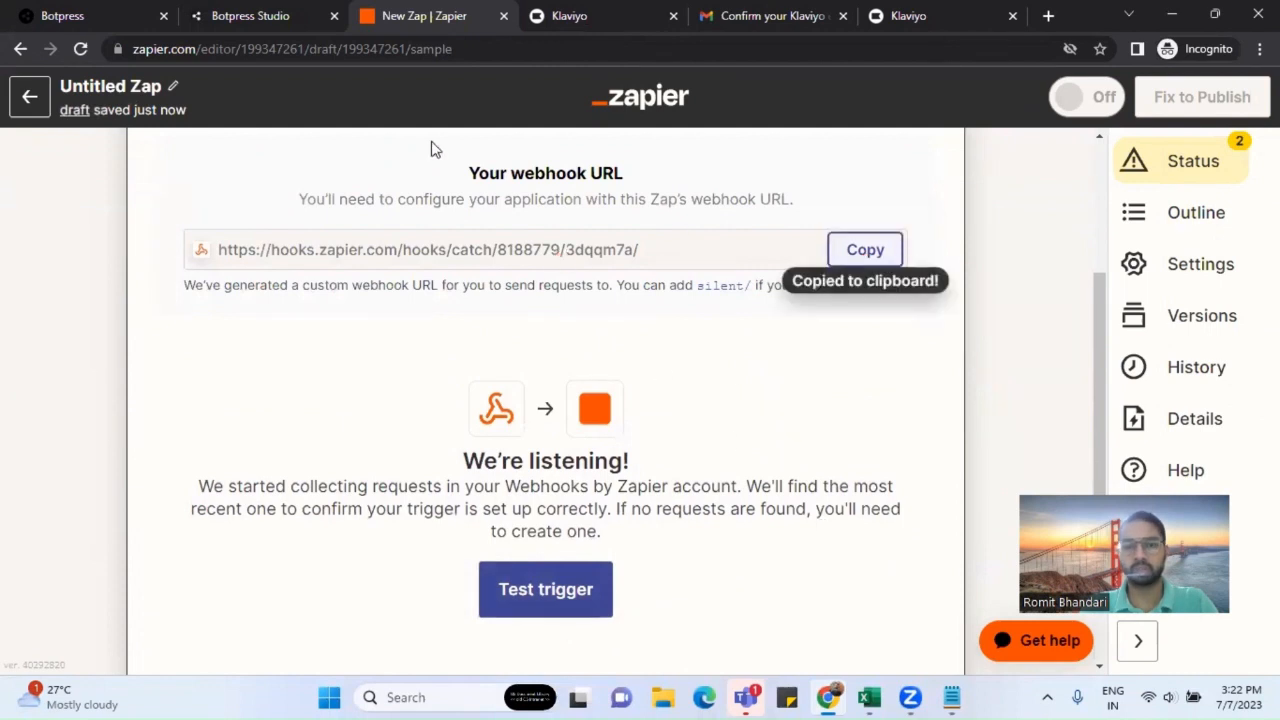
pyautogui.click(272, 25)
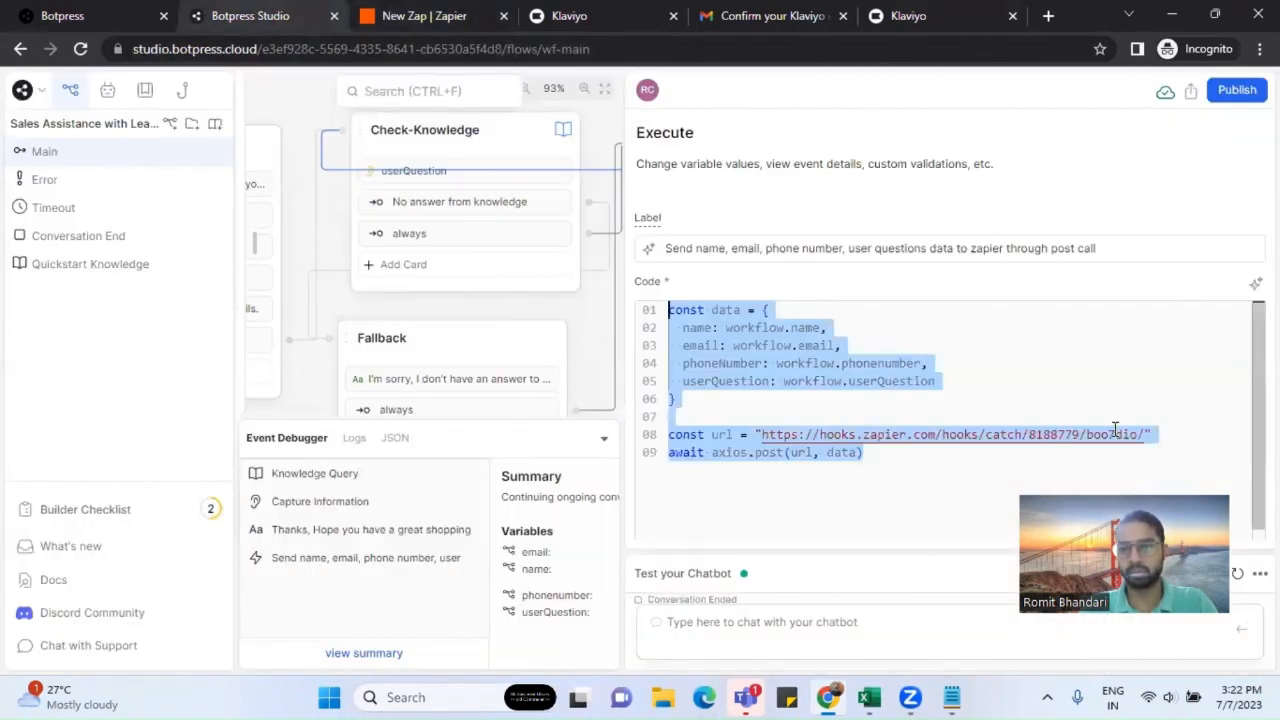
# Step: Paste the new Zapier webhook URL over the old URL on code line 08
pyautogui.moveTo(1143, 436); pyautogui.dragTo(769, 440)
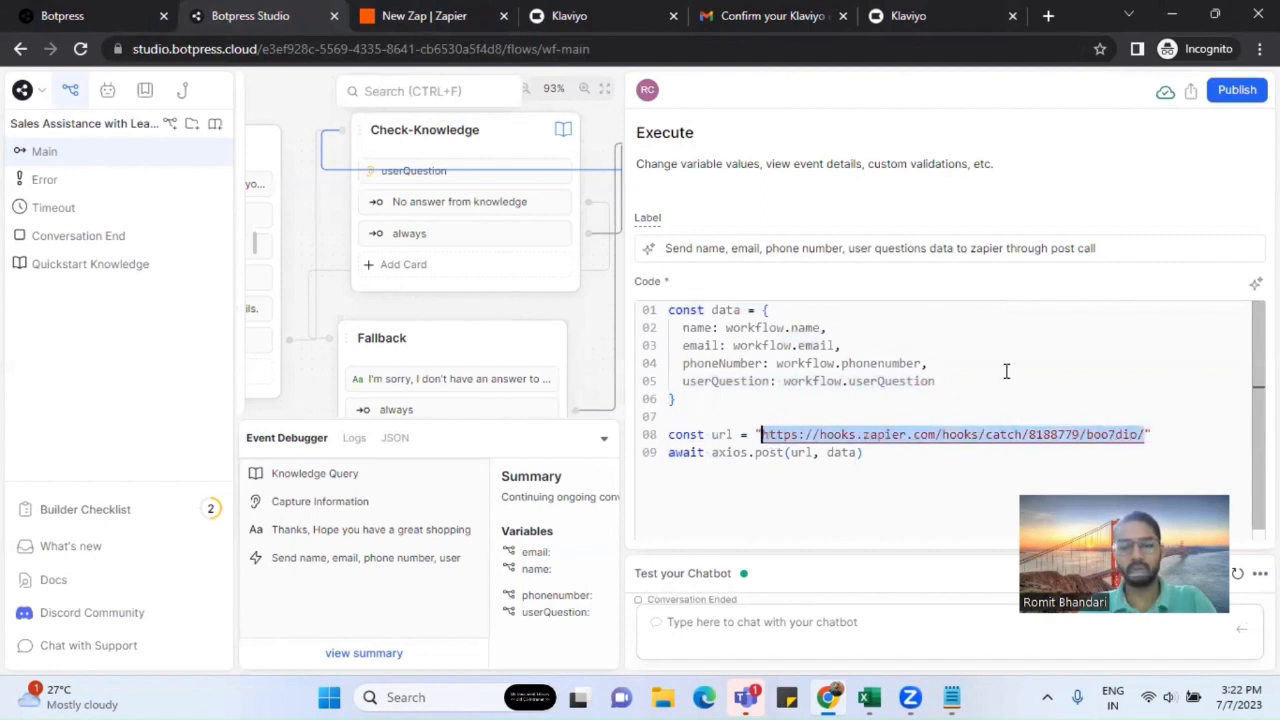
pyautogui.hotkey('ctrl', 'v')
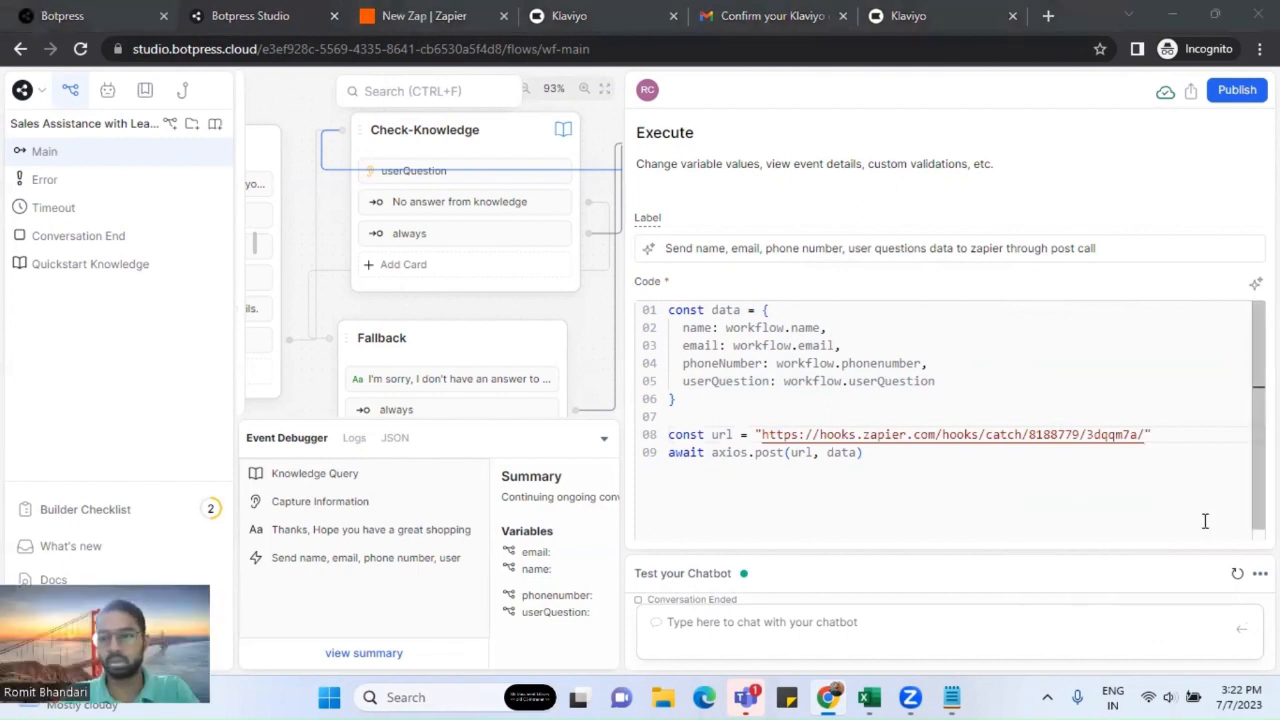
pyautogui.click(1260, 574)
# Step: Start a fresh test conversation and greet the chatbot with 'hi'
pyautogui.click(1070, 621)
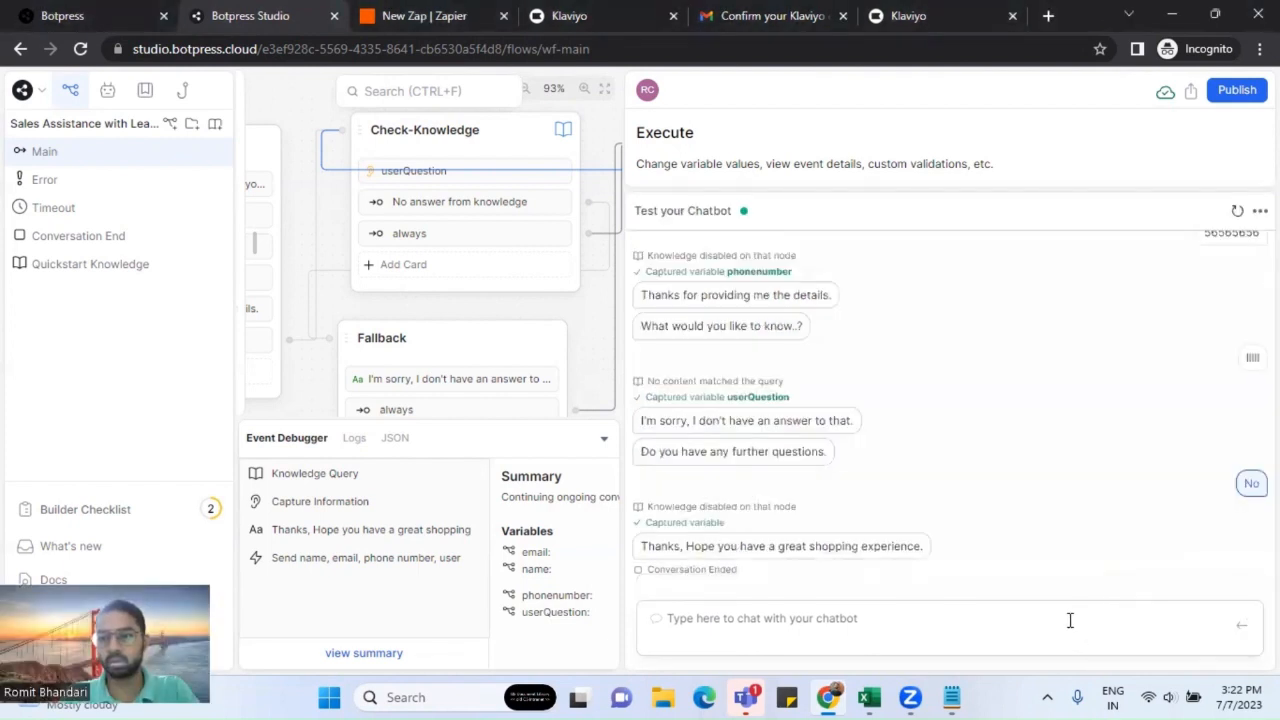
pyautogui.click(1131, 623)
pyautogui.click(1237, 210)
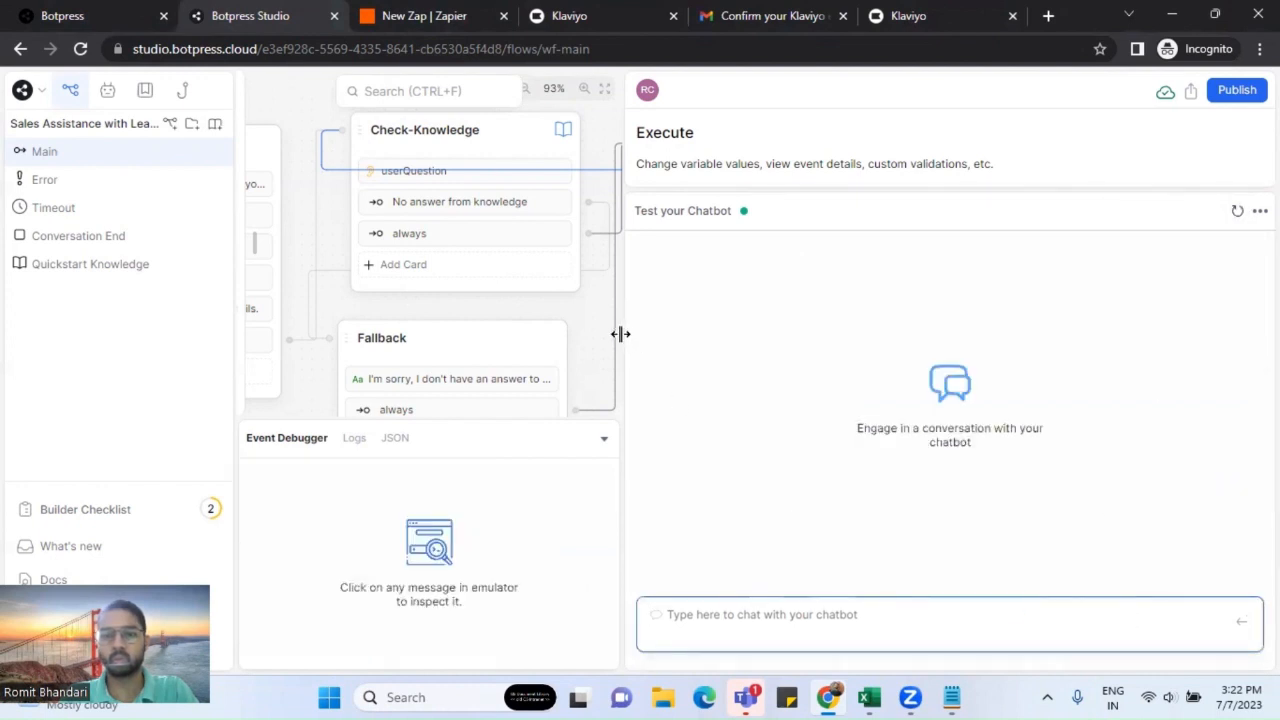
pyautogui.moveTo(620, 334); pyautogui.dragTo(814, 341)
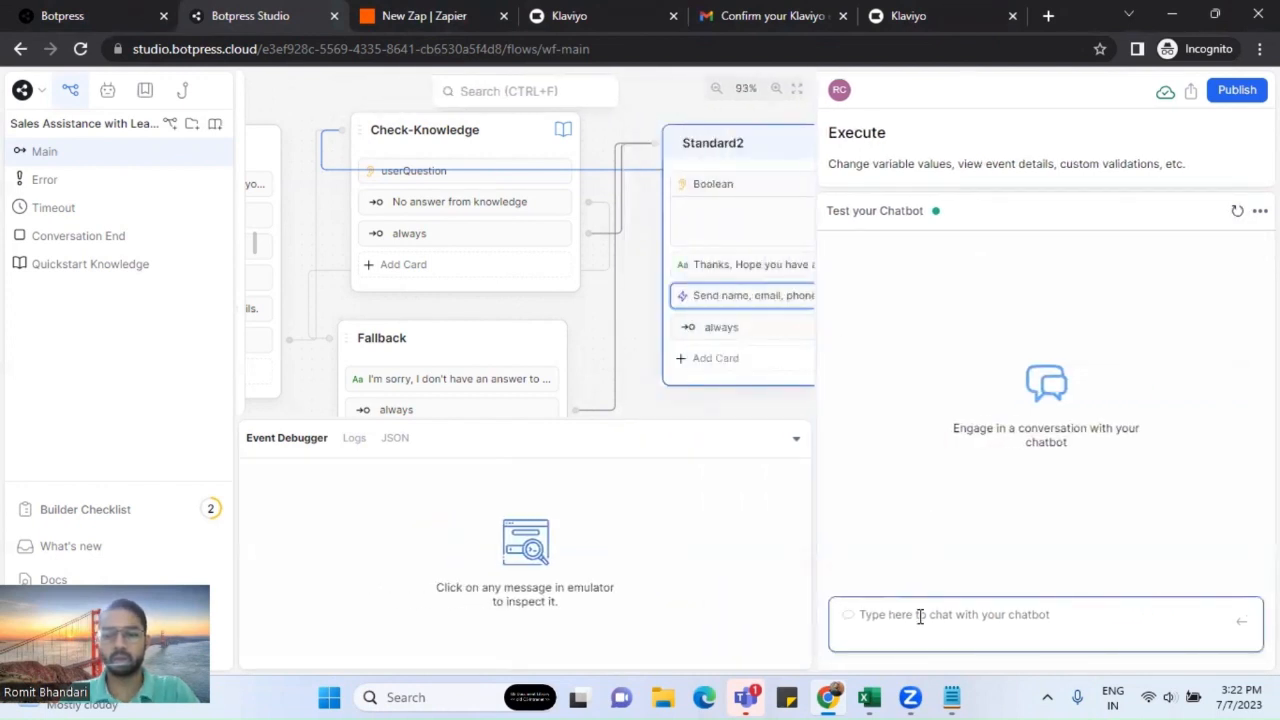
pyautogui.write('hi')
pyautogui.press('Return')
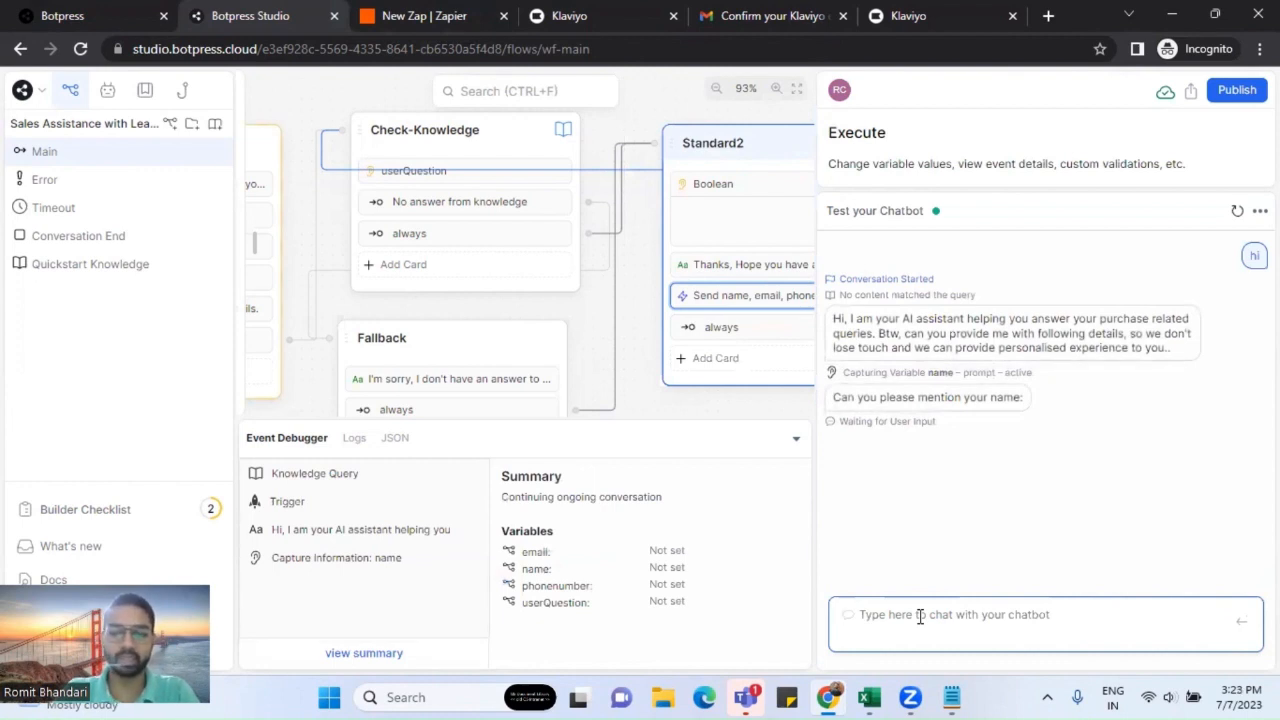
# Step: Send the test lead's name, email address and phone number to the chatbot
pyautogui.click(920, 616)
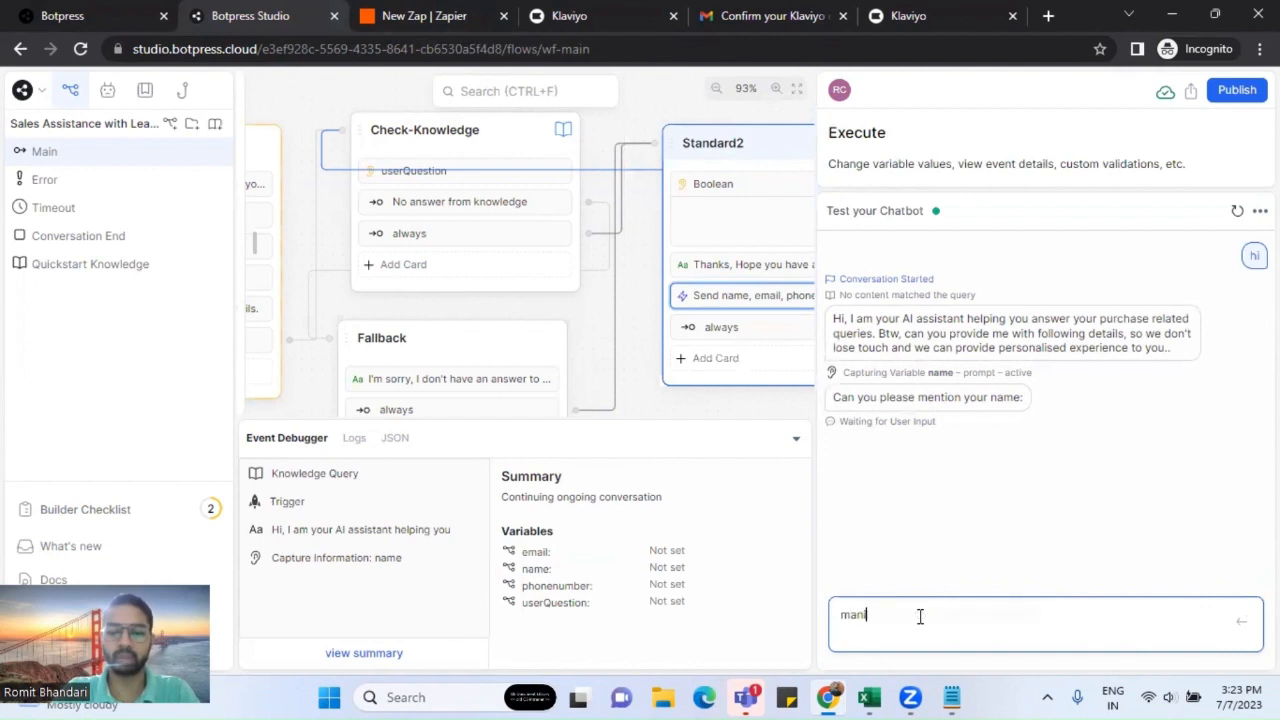
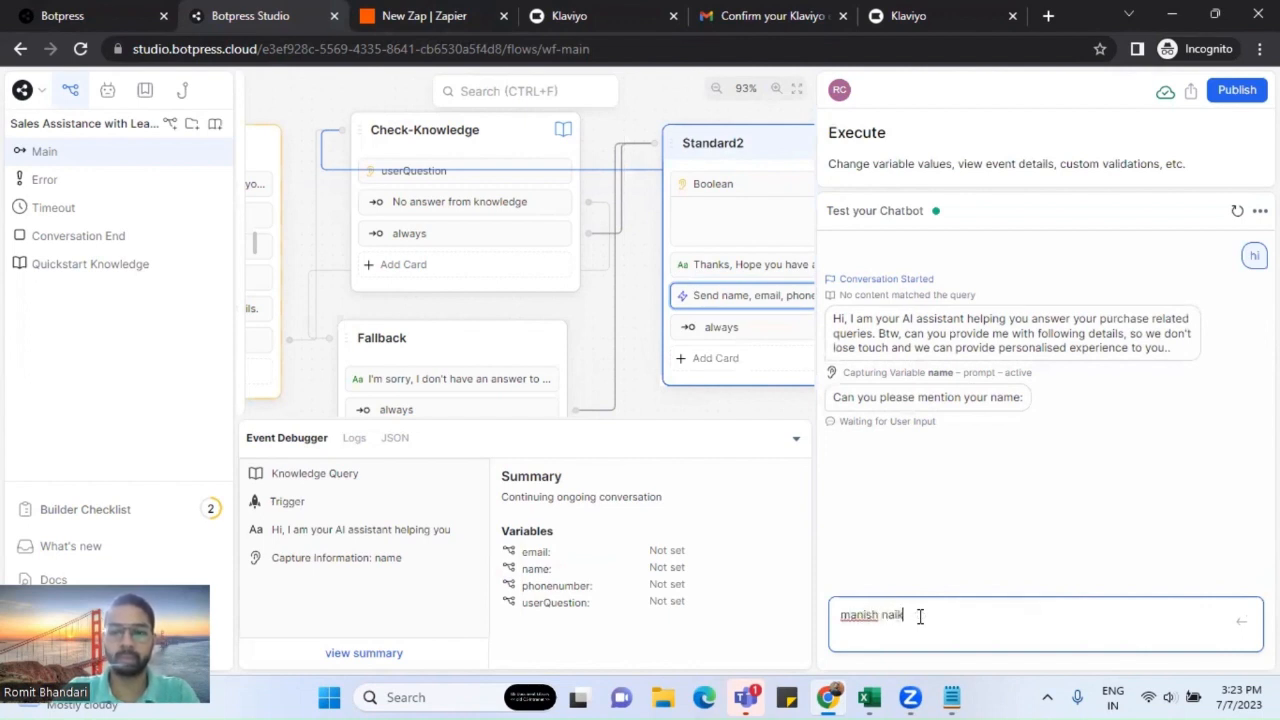
pyautogui.press('Return')
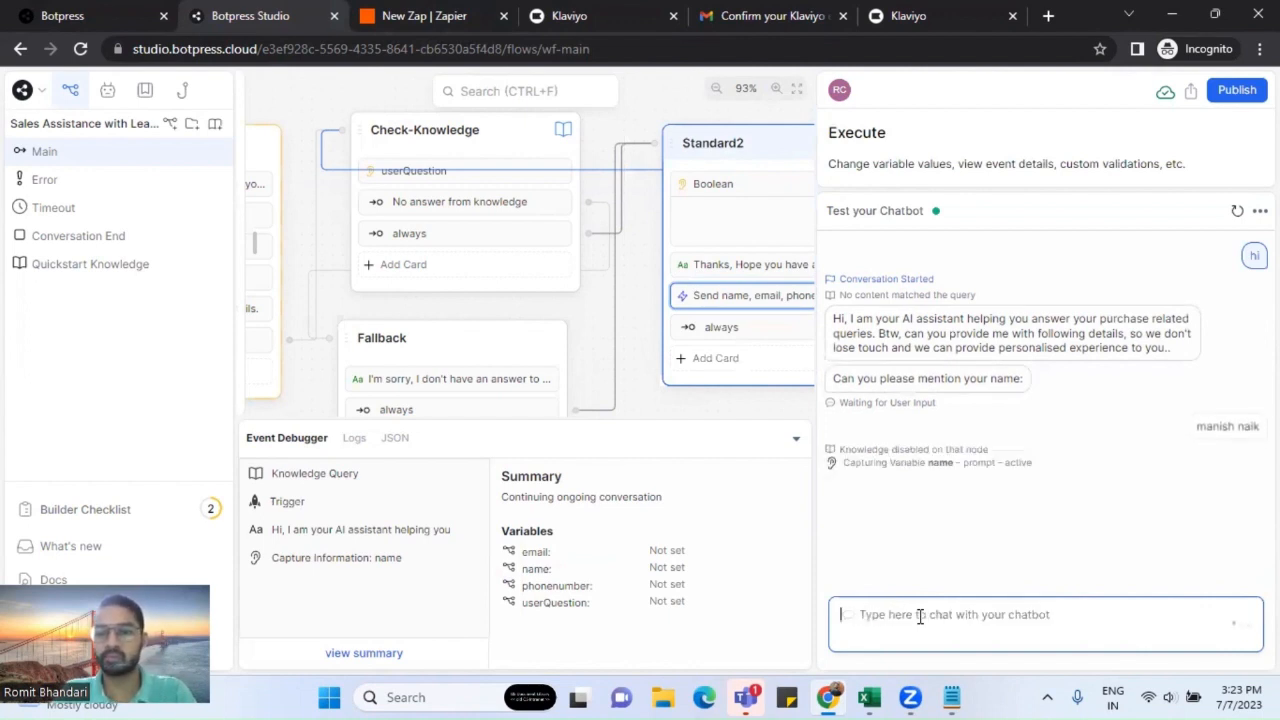
pyautogui.write('qqq')
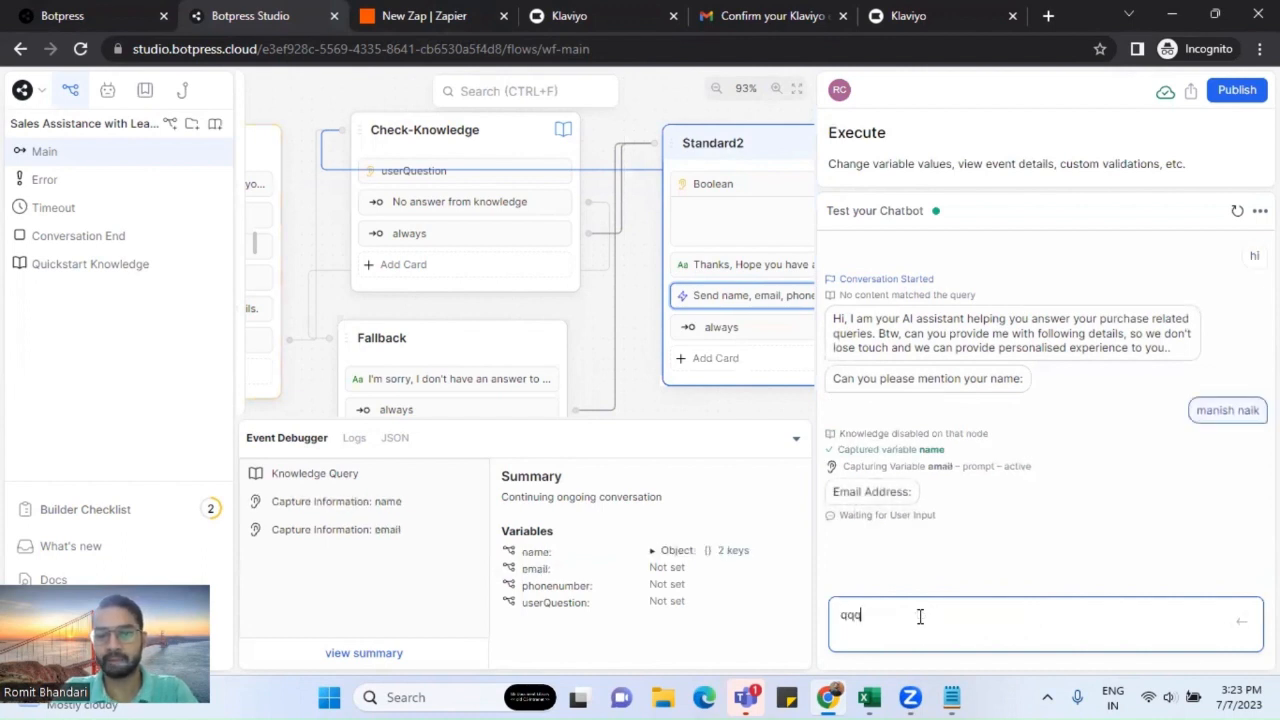
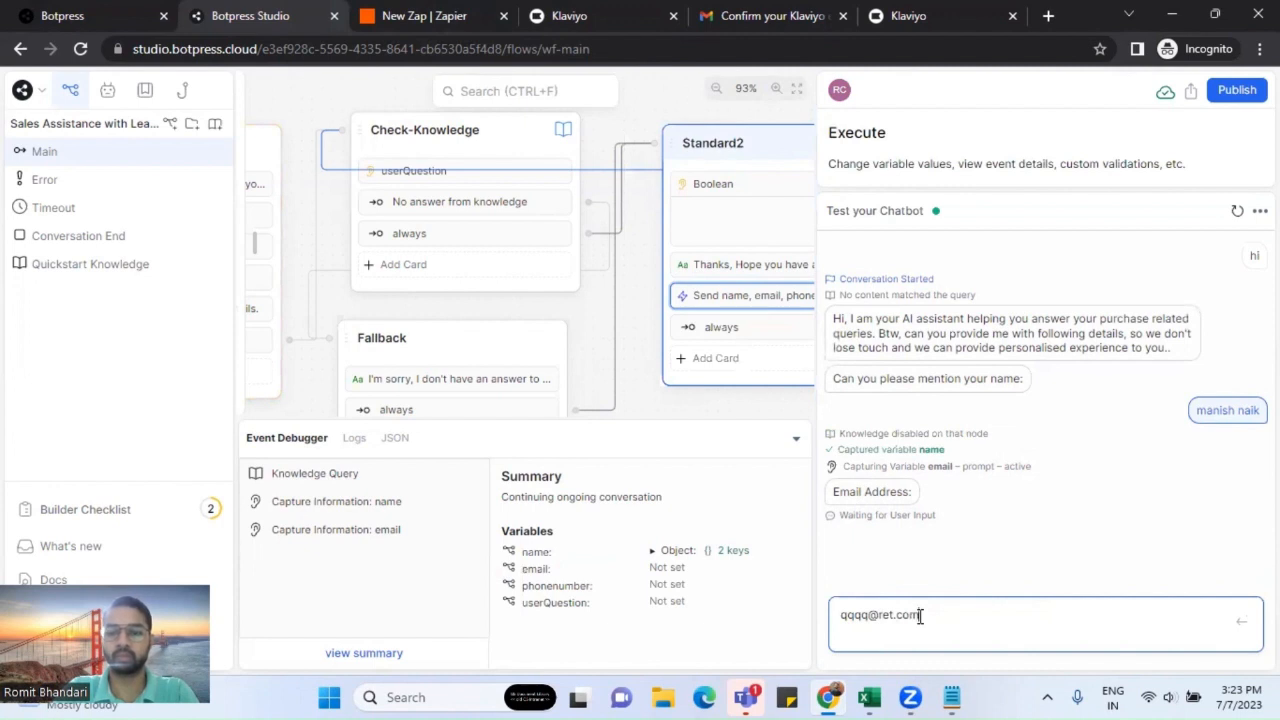
pyautogui.press('Return')
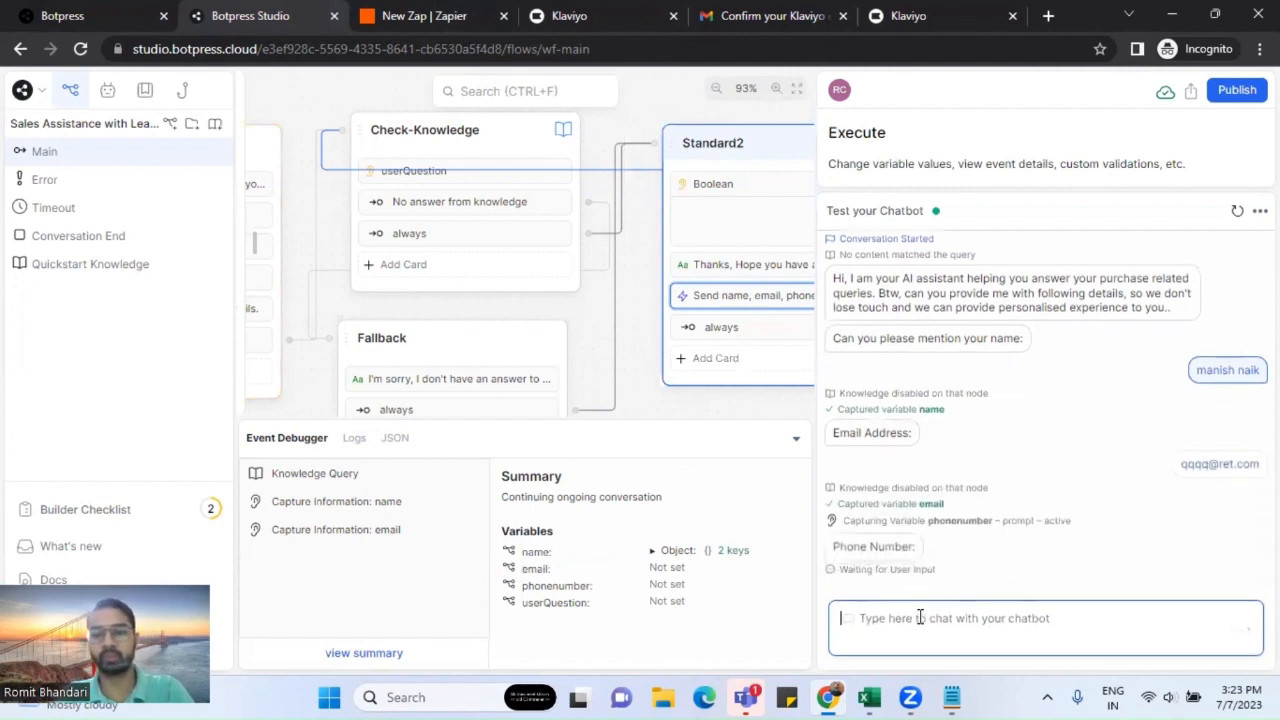
pyautogui.write('222222')
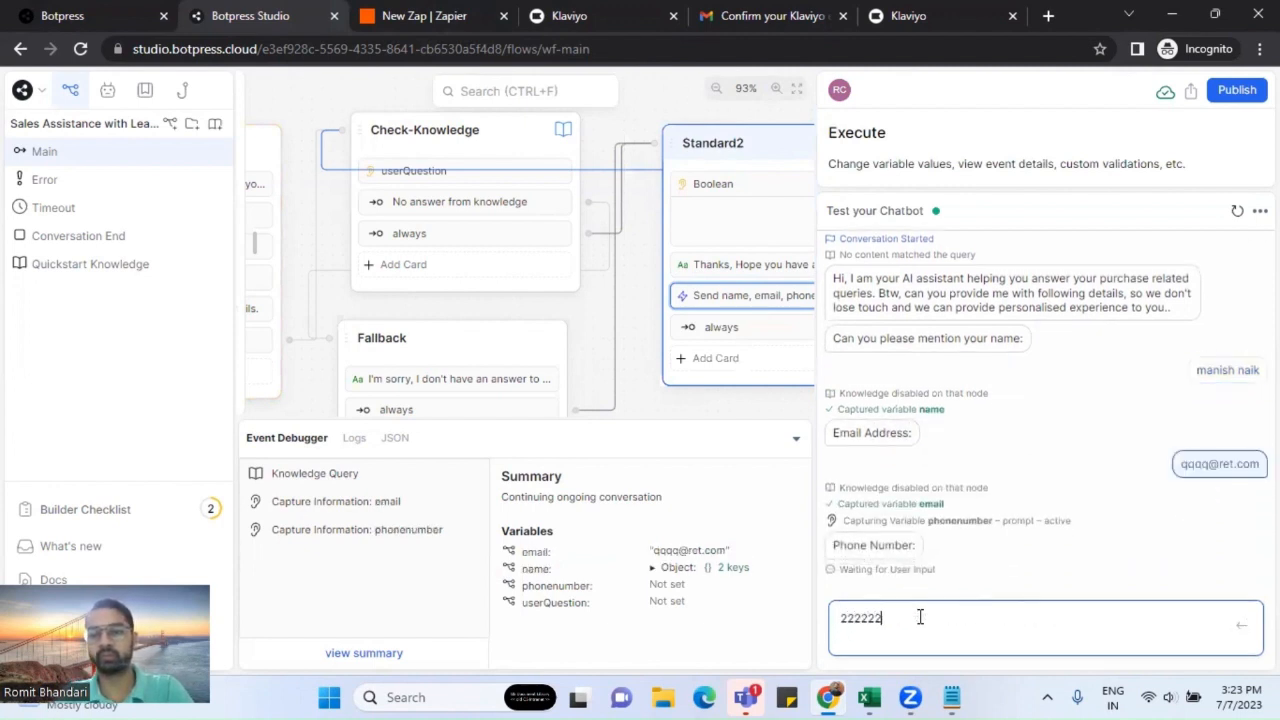
pyautogui.press('Return')
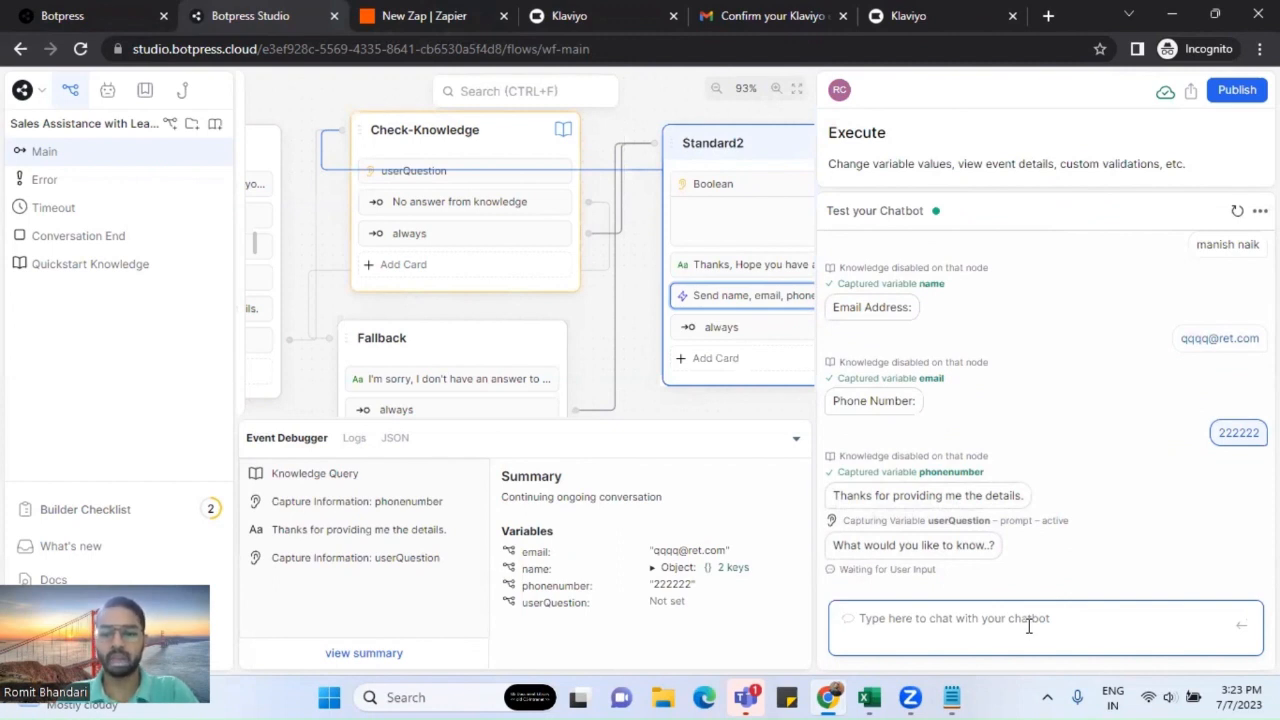
# Step: Ask the question 'kkkk' and answer No to end the conversation
pyautogui.write('kkkk')
pyautogui.press('Return')
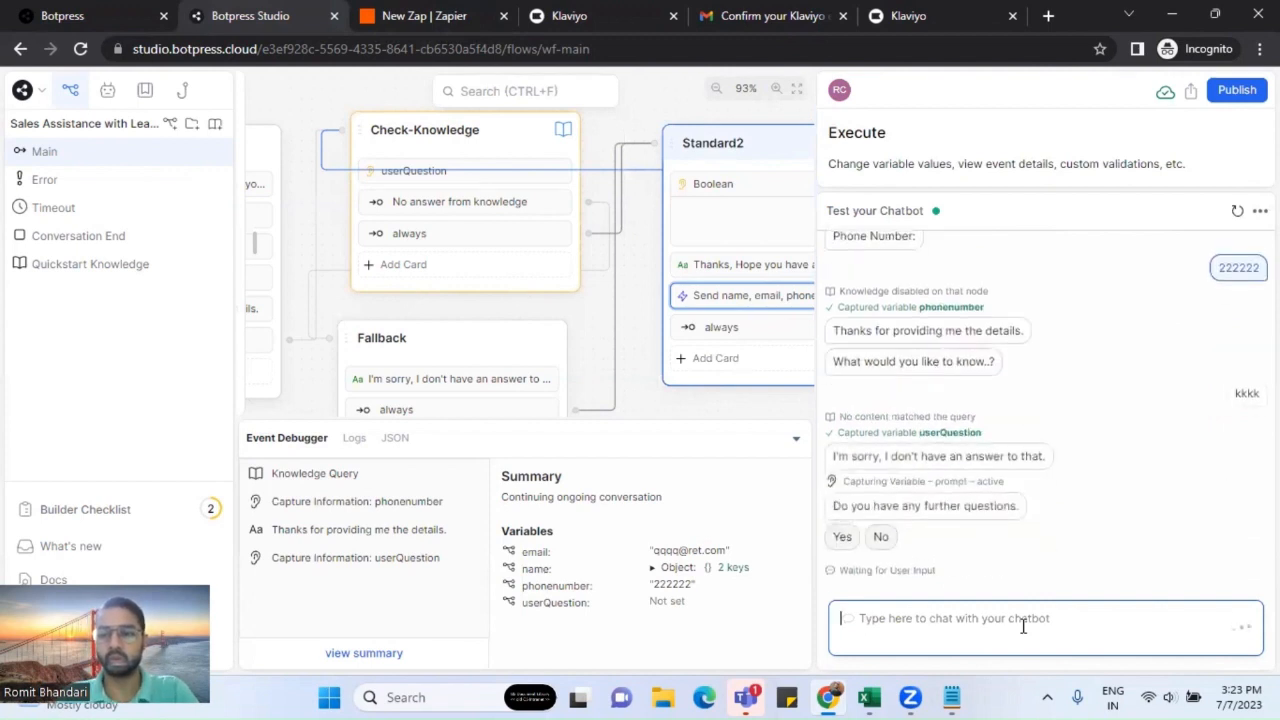
pyautogui.click(880, 537)
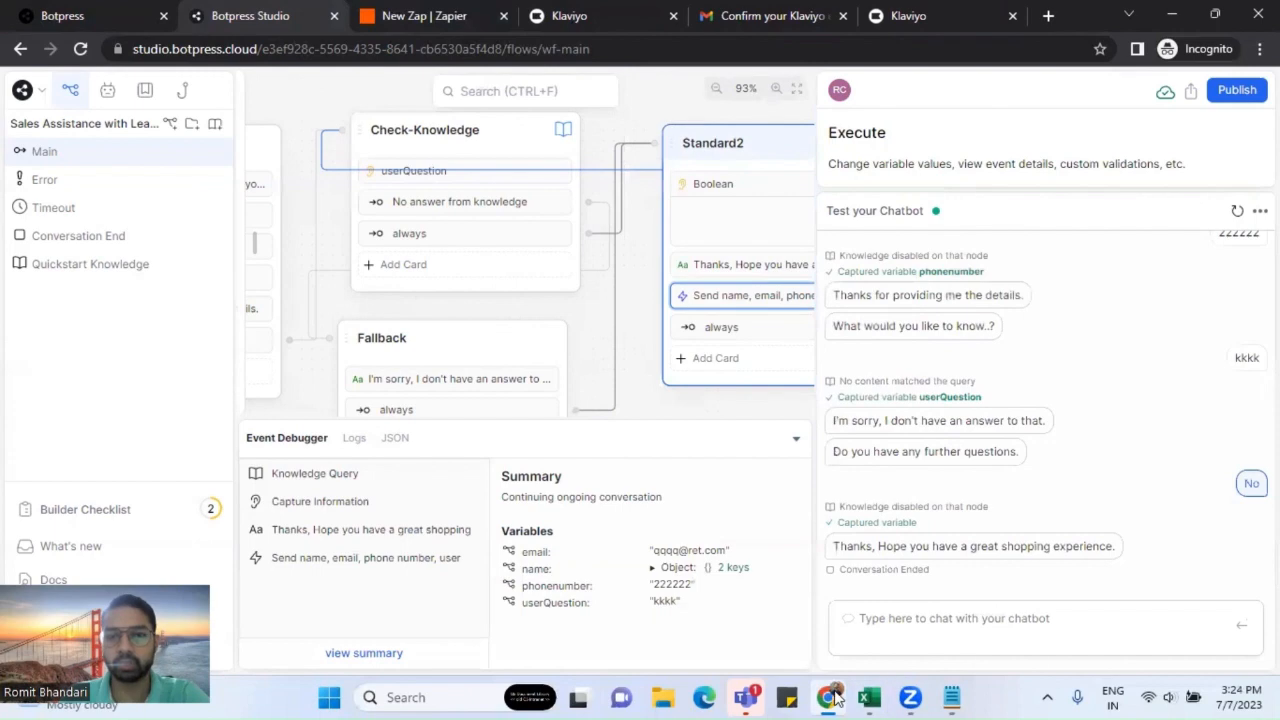
# Step: Test the Catch Hook trigger and continue with request A carrying the Botpress lead fields
pyautogui.click(424, 16)
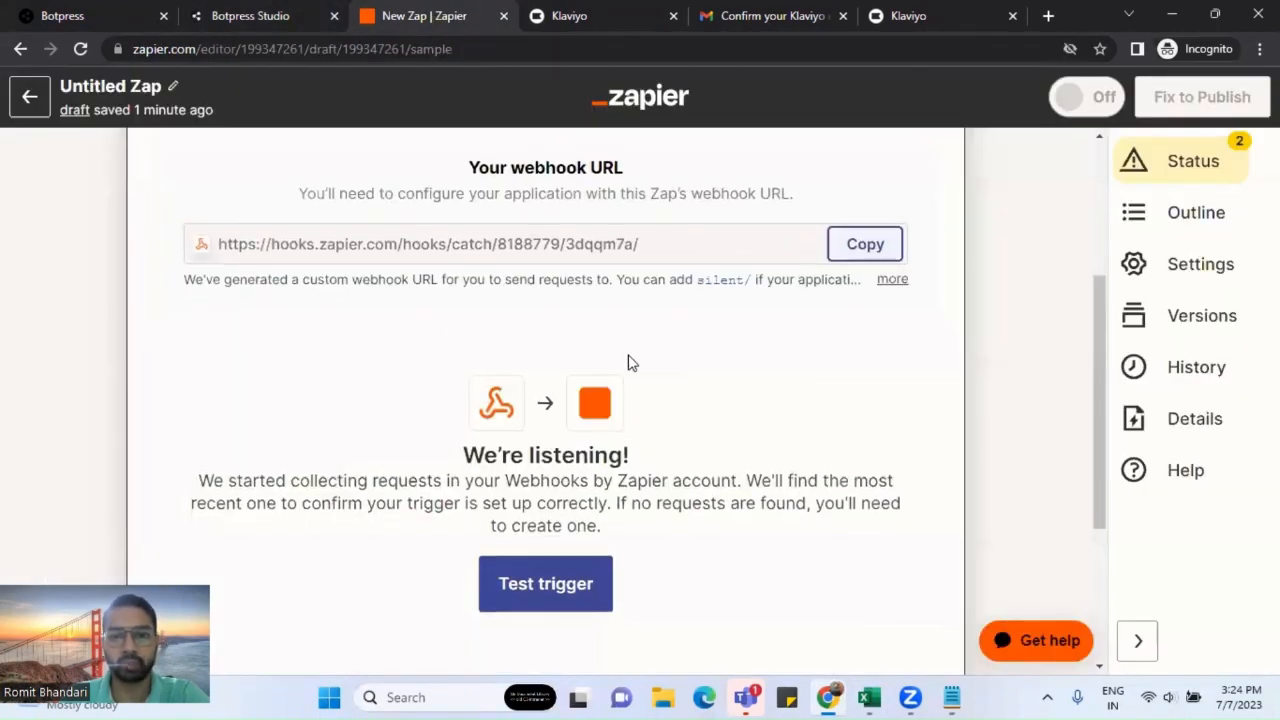
pyautogui.scroll(-3, 628, 364)
pyautogui.click(551, 330)
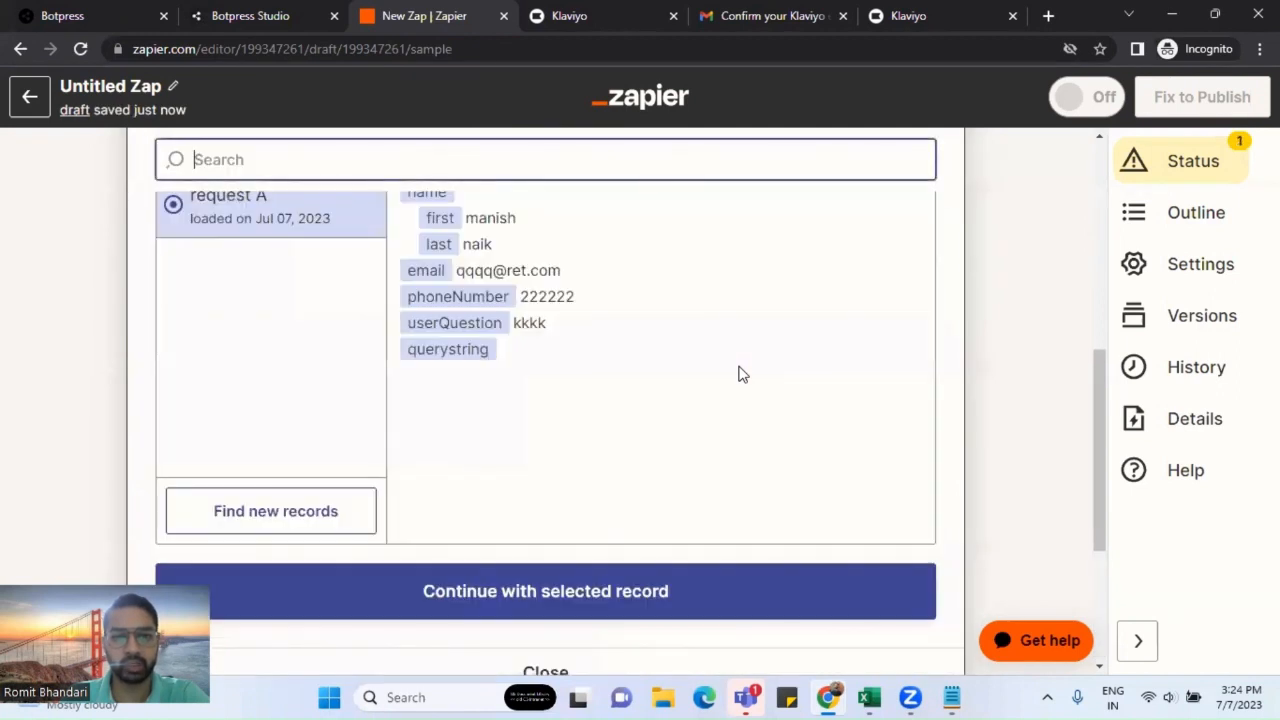
pyautogui.scroll(1, 600, 403)
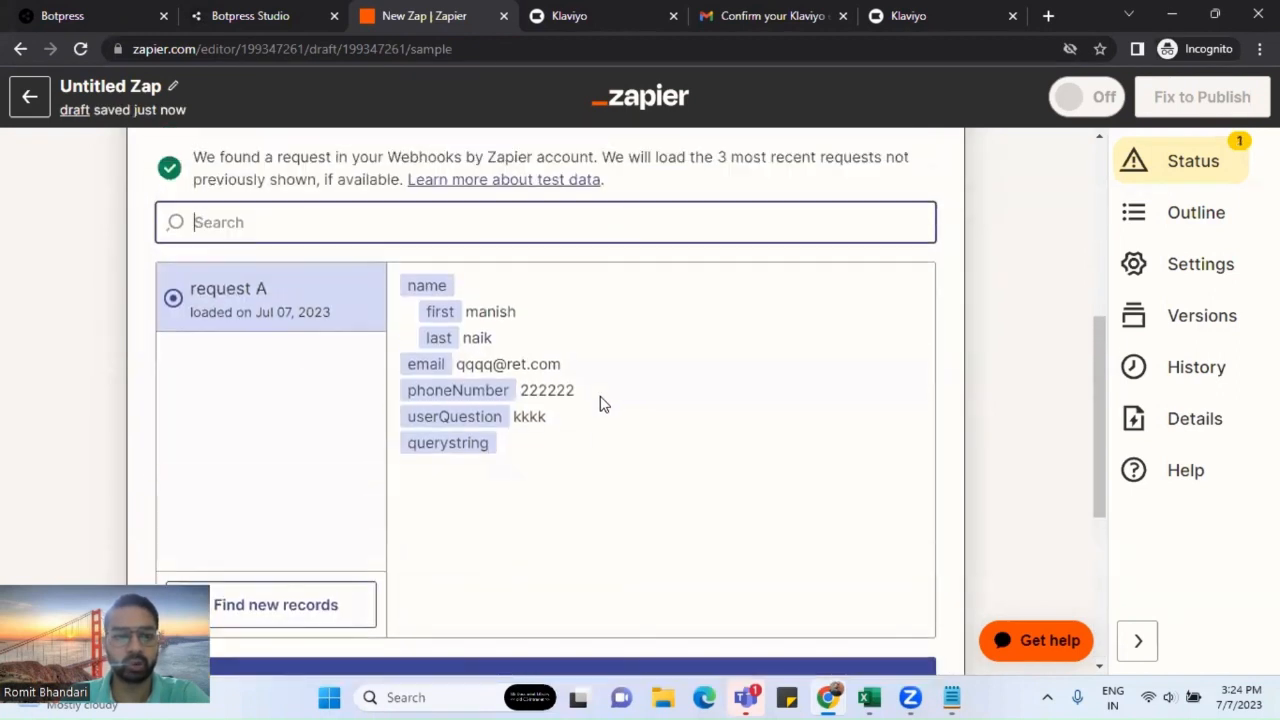
pyautogui.scroll(-1, 309, 409)
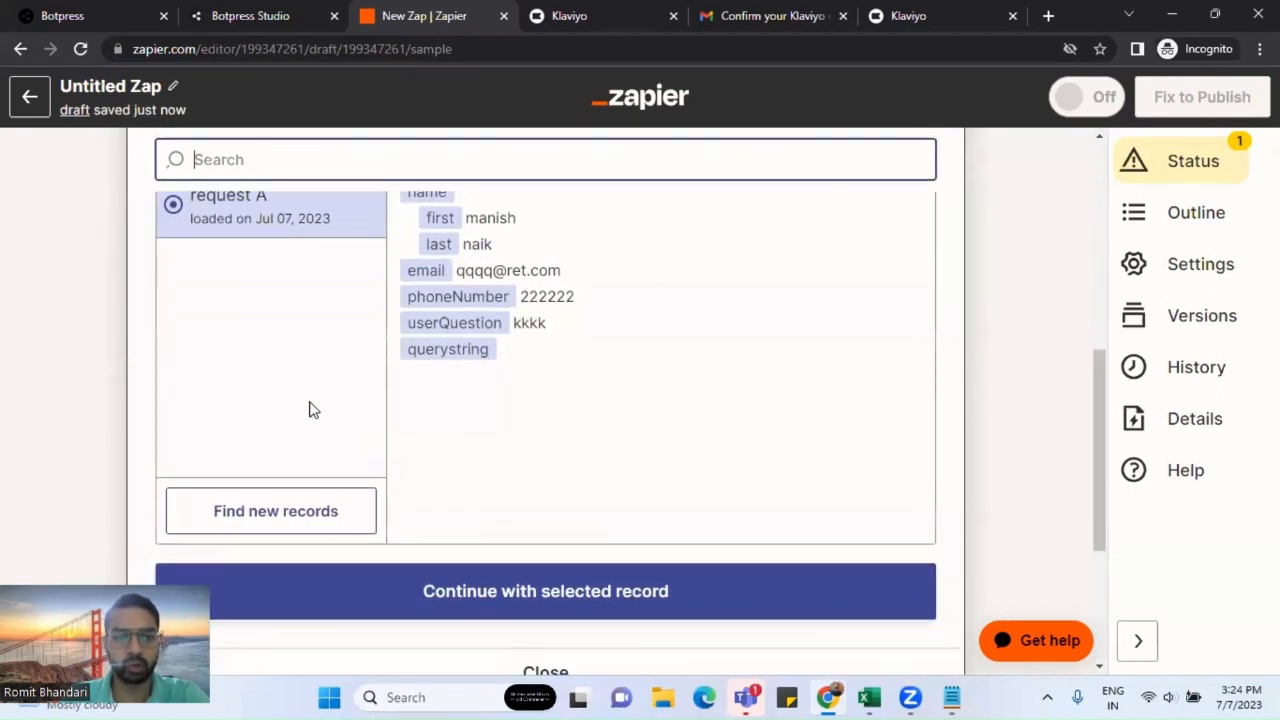
pyautogui.scroll(-2, 500, 400)
pyautogui.click(543, 405)
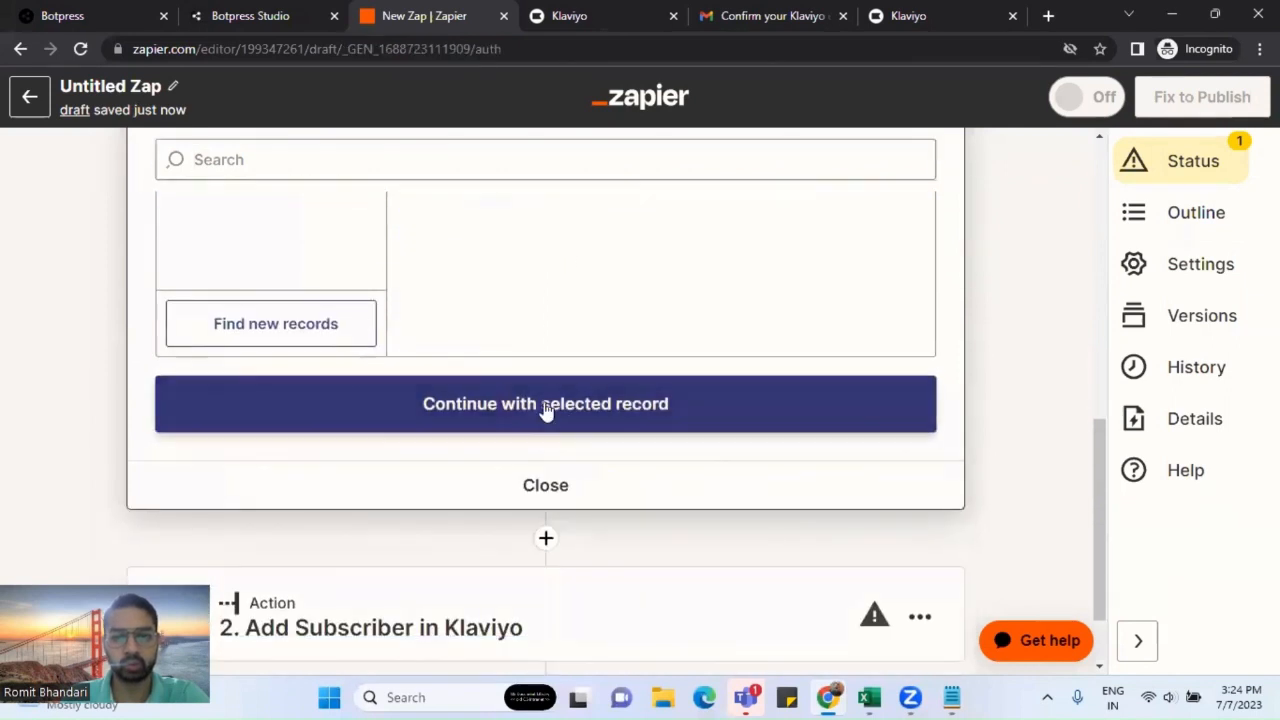
pyautogui.scroll(-2, 1030, 346)
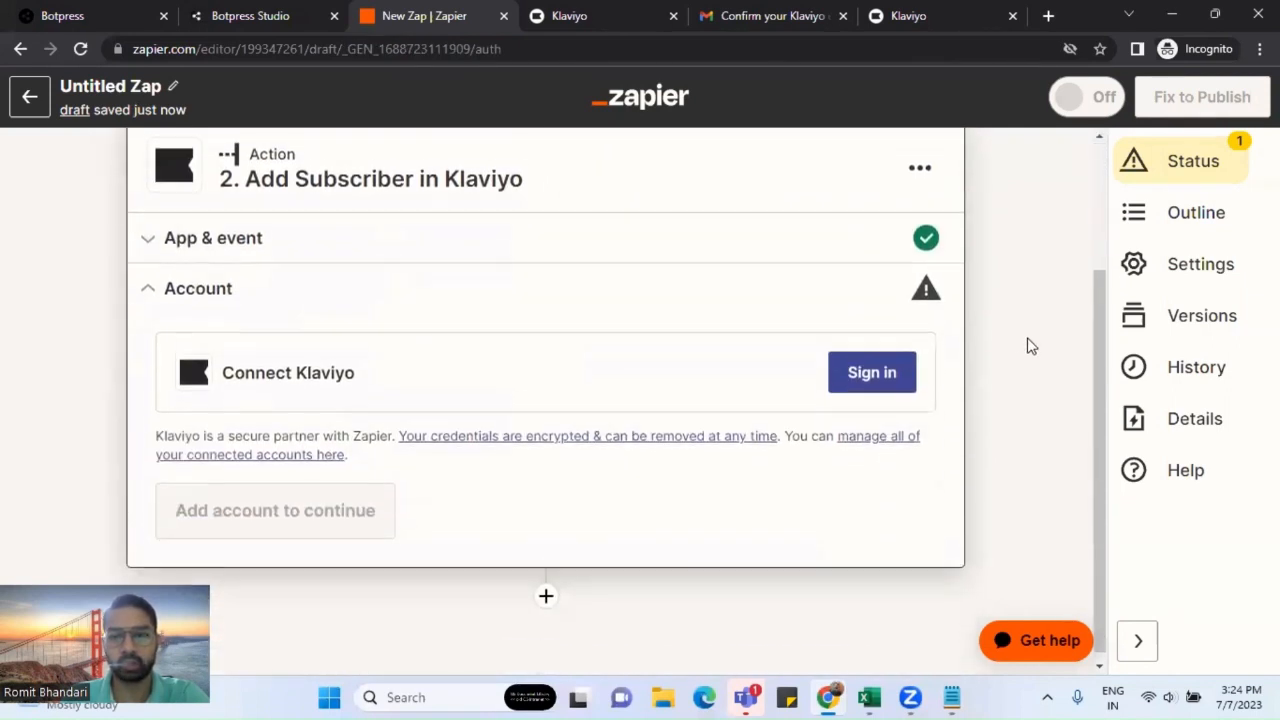
pyautogui.scroll(1, 1030, 346)
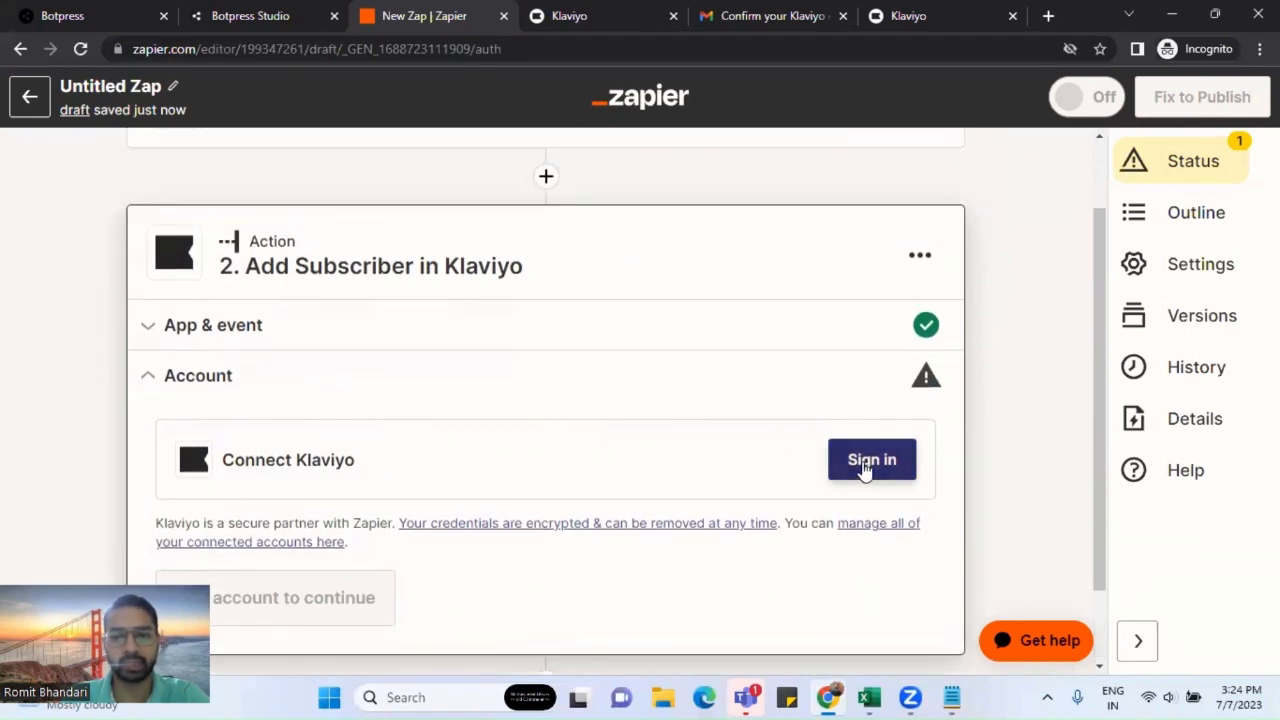
# Step: Start signing in to Klaviyo, then set aside the window asking for Public and Private API keys
pyautogui.click(866, 462)
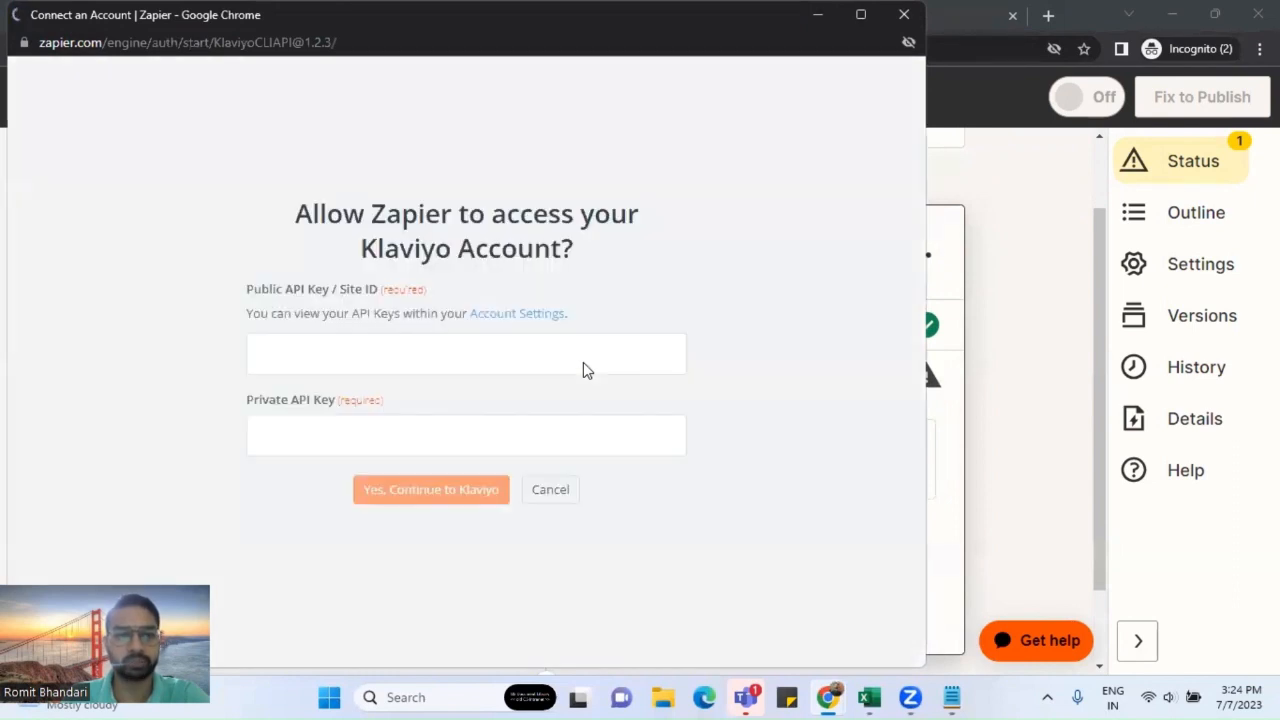
pyautogui.click(500, 436)
pyautogui.click(532, 352)
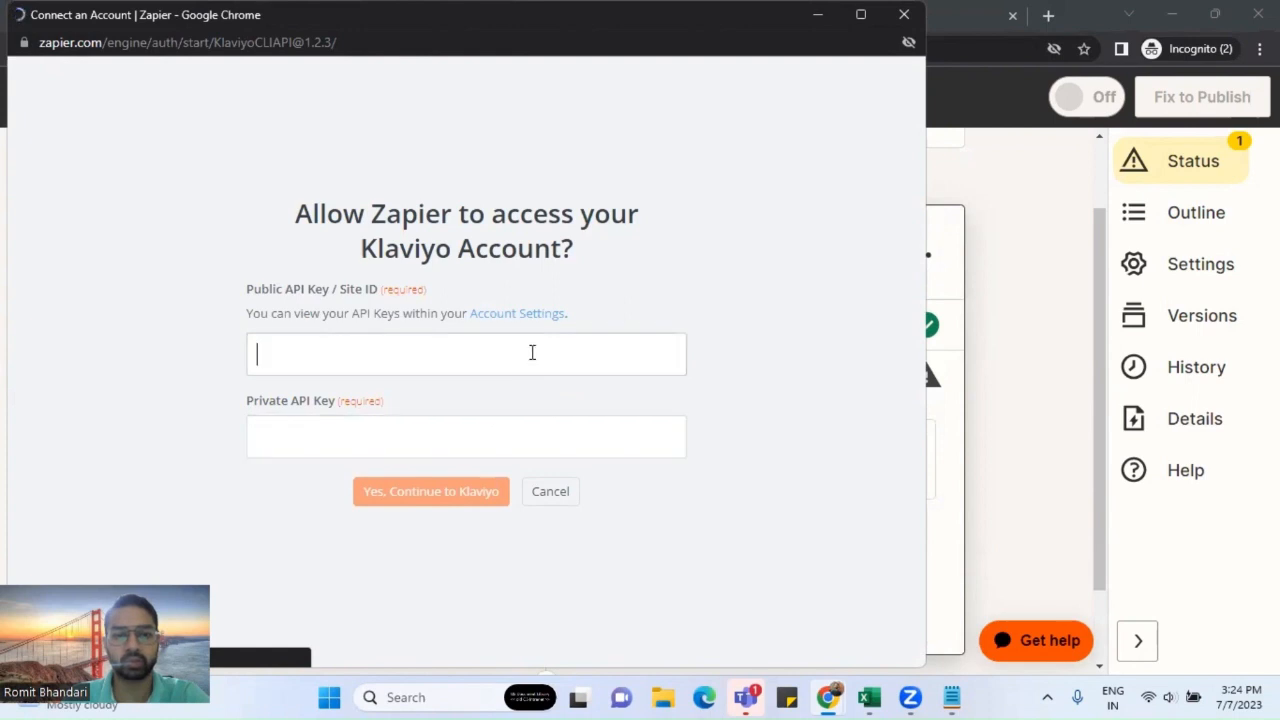
pyautogui.click(815, 20)
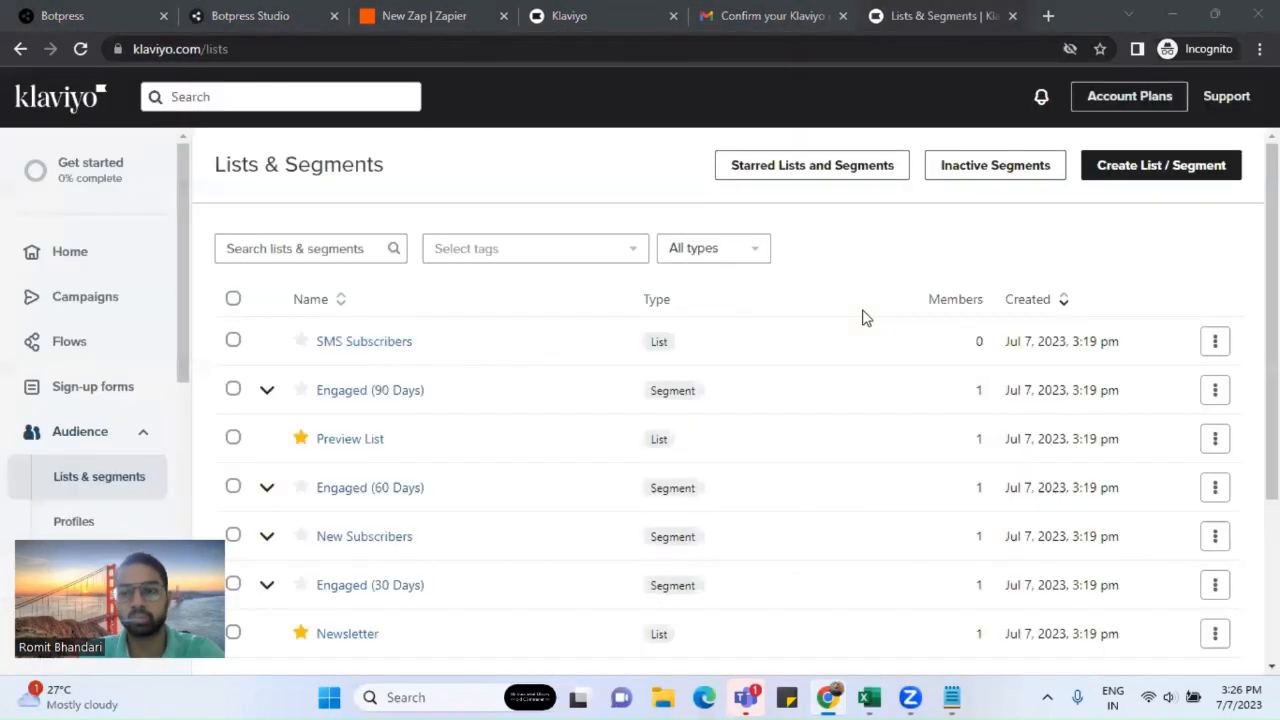
# Step: Return to the New Zap tab, where the Klaviyo account now shows as connected
pyautogui.click(405, 18)
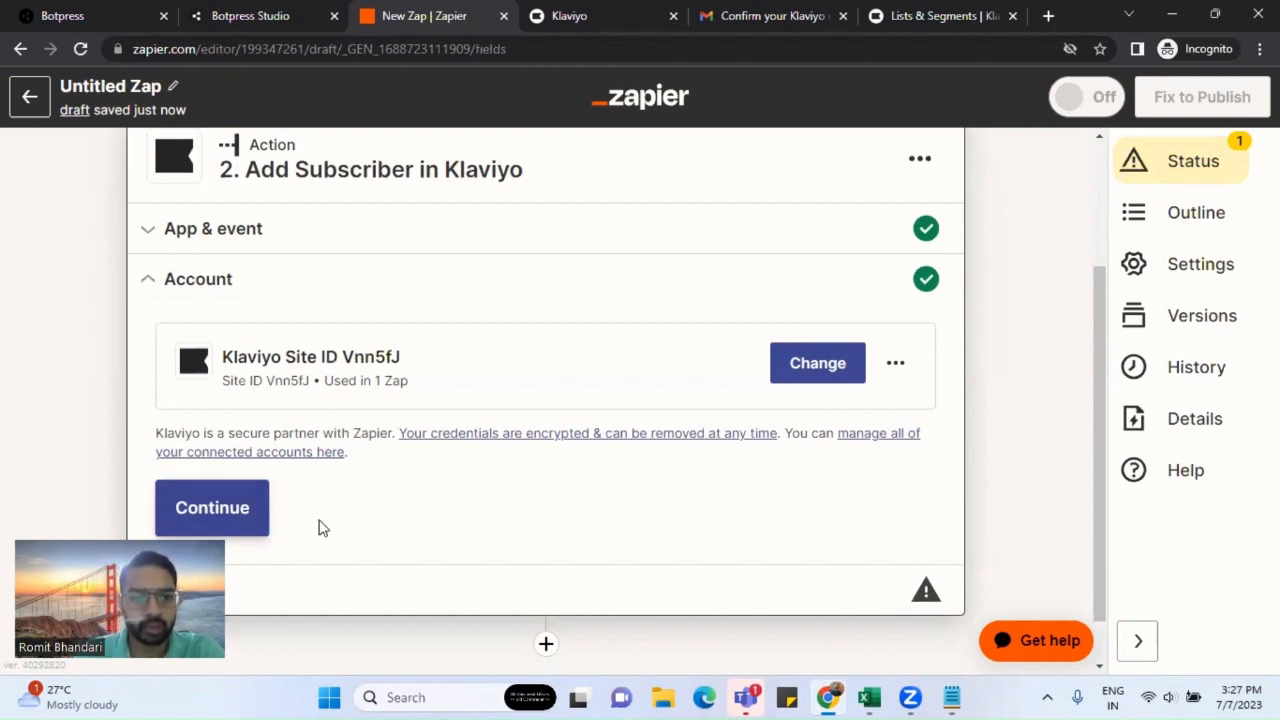
# Step: Continue to the Add Subscriber fields and list the Newsletter, Preview List and SMS Subscribers choices
pyautogui.click(255, 520)
pyautogui.scroll(-1, 477, 443)
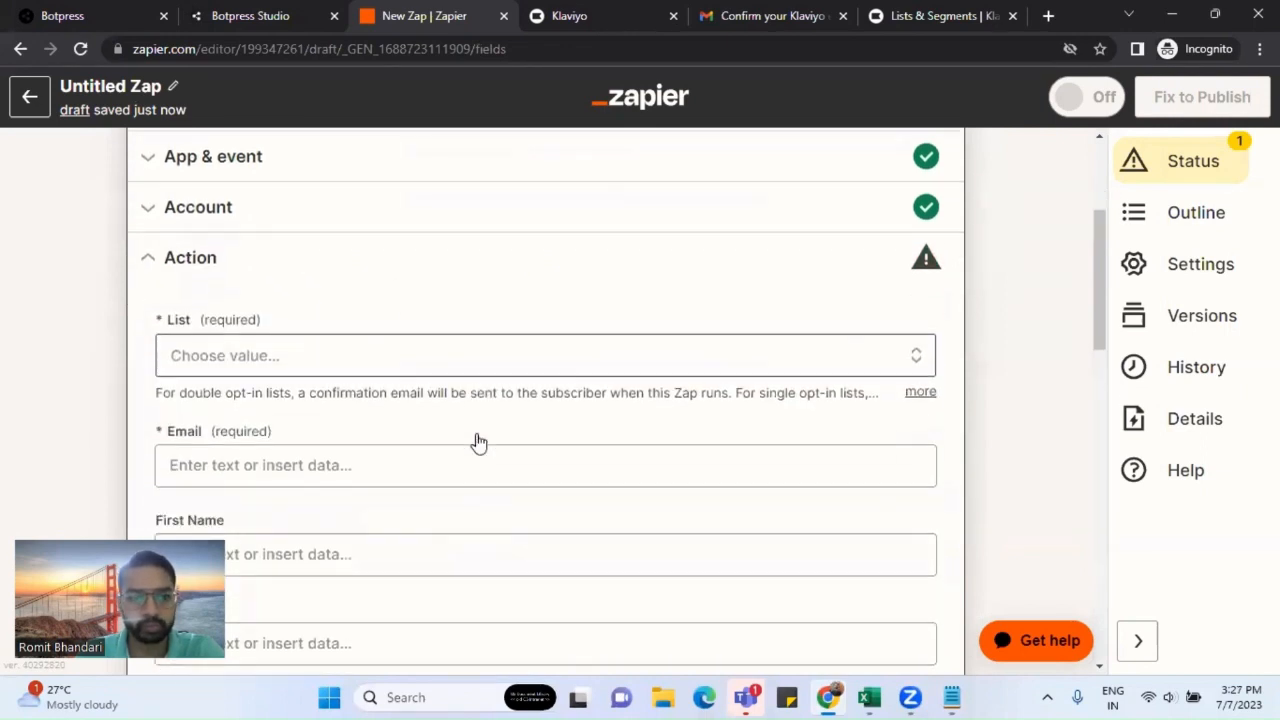
pyautogui.click(306, 337)
pyautogui.scroll(-2, 397, 294)
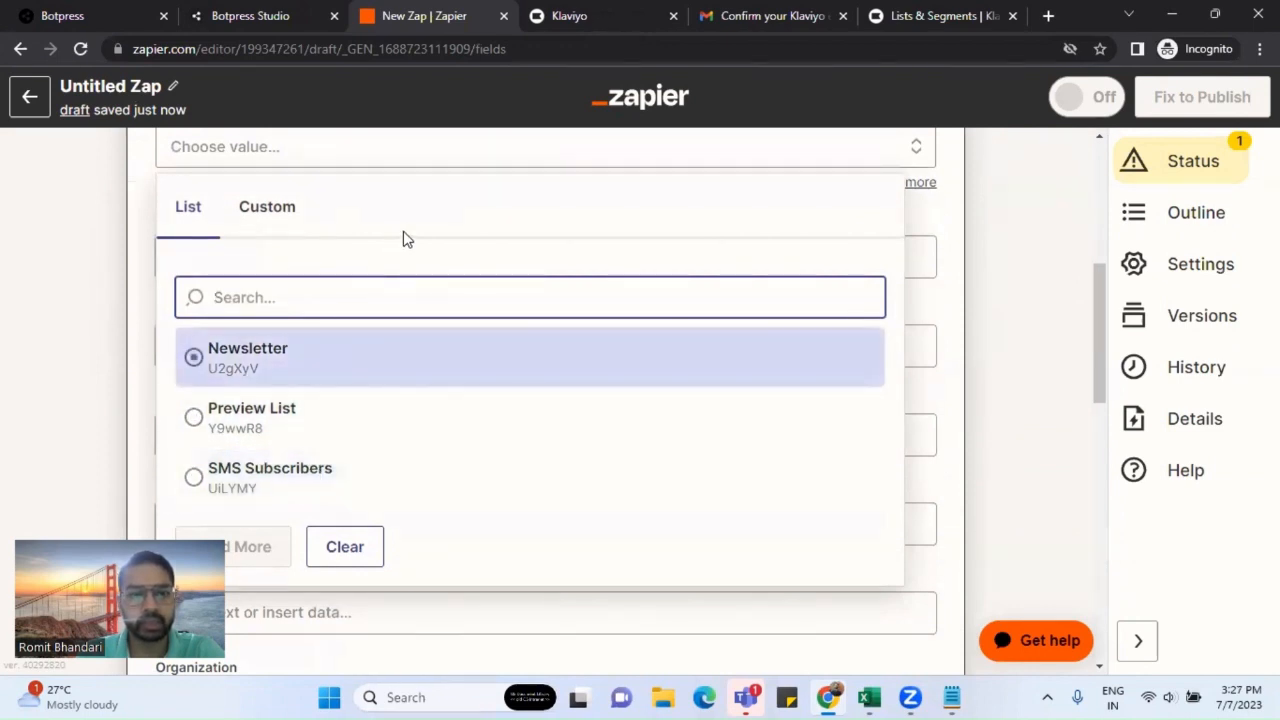
# Step: Compare lists on Klaviyo's Lists & Segments page, then try searching the Zap's lists for 'new'
pyautogui.click(911, 19)
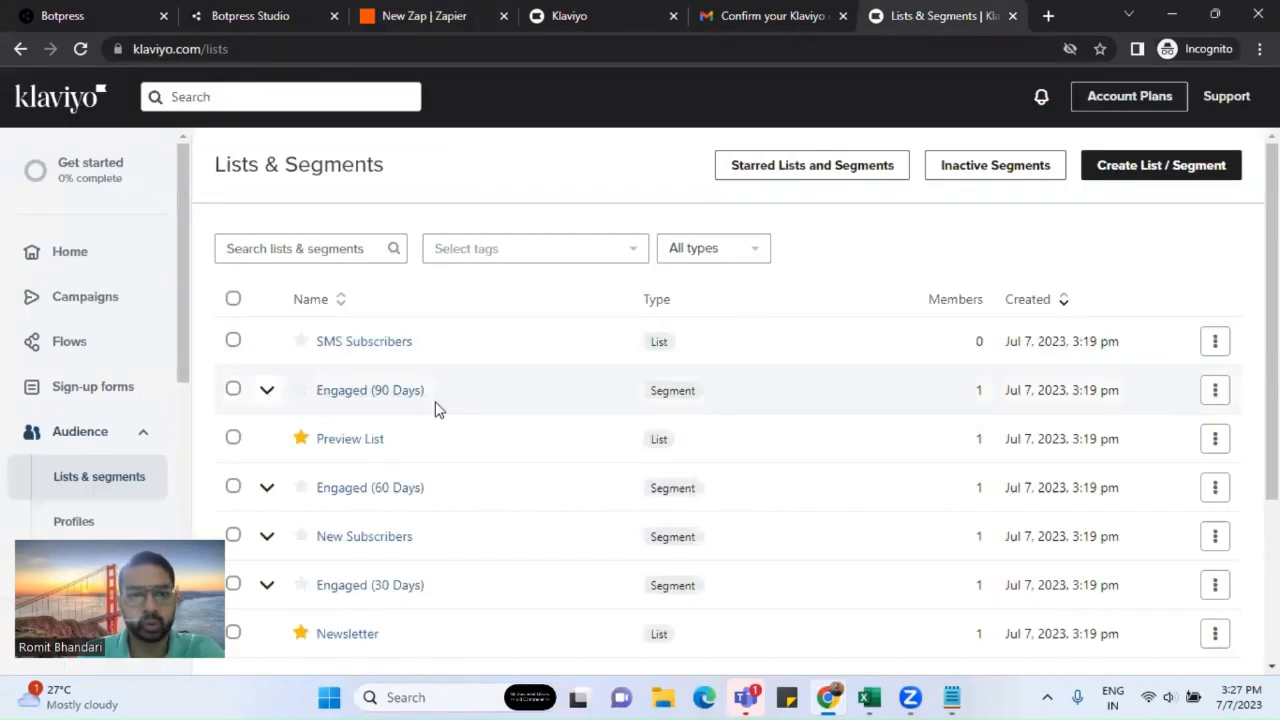
pyautogui.scroll(-2, 460, 400)
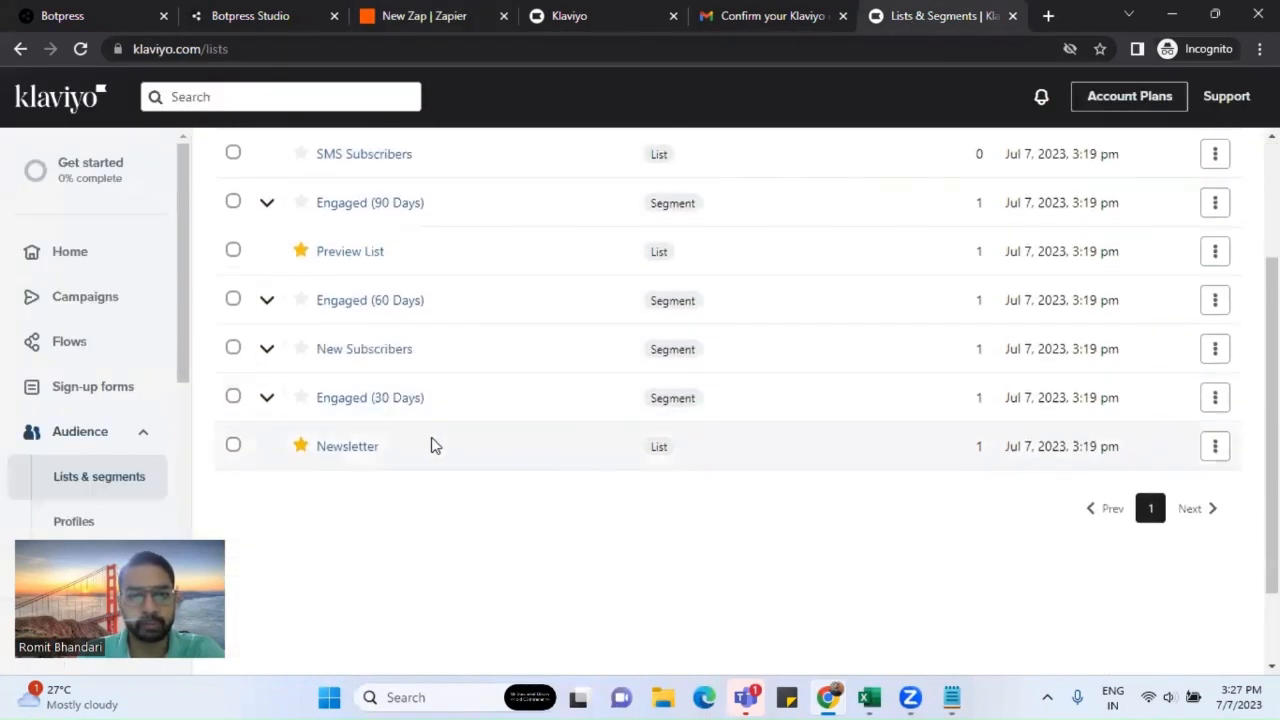
pyautogui.scroll(1, 400, 448)
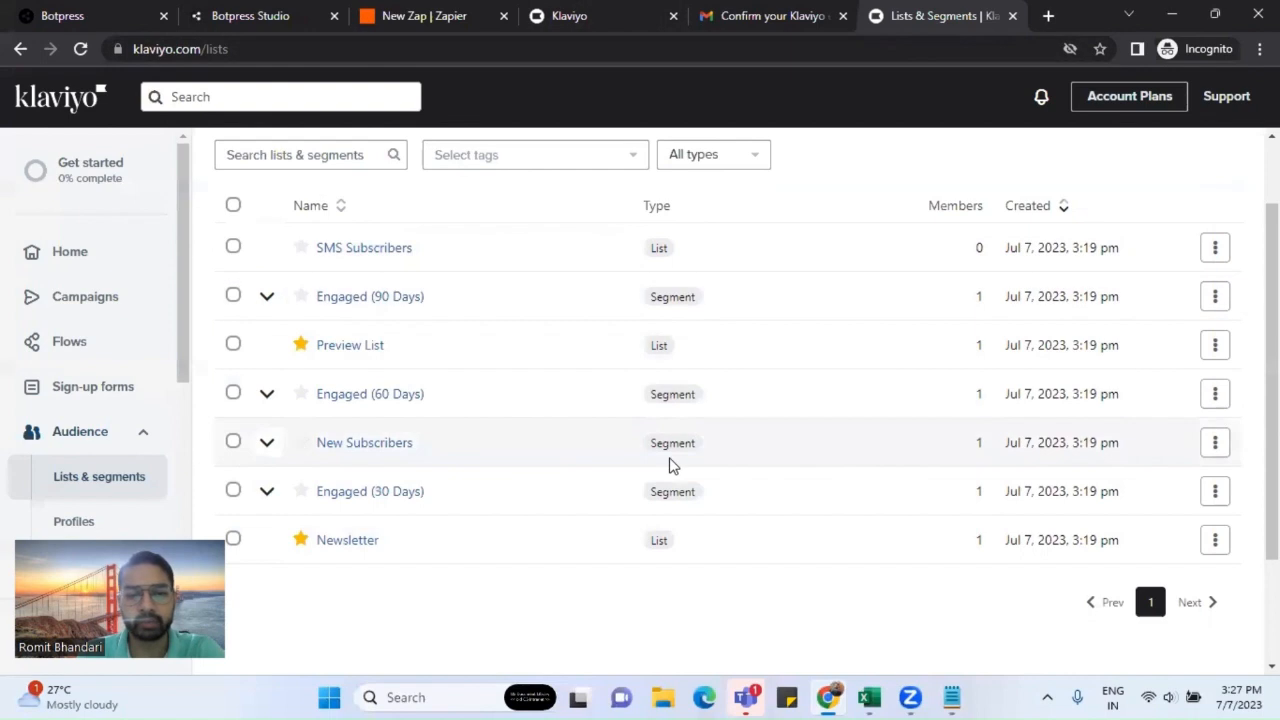
pyautogui.click(428, 16)
pyautogui.click(306, 300)
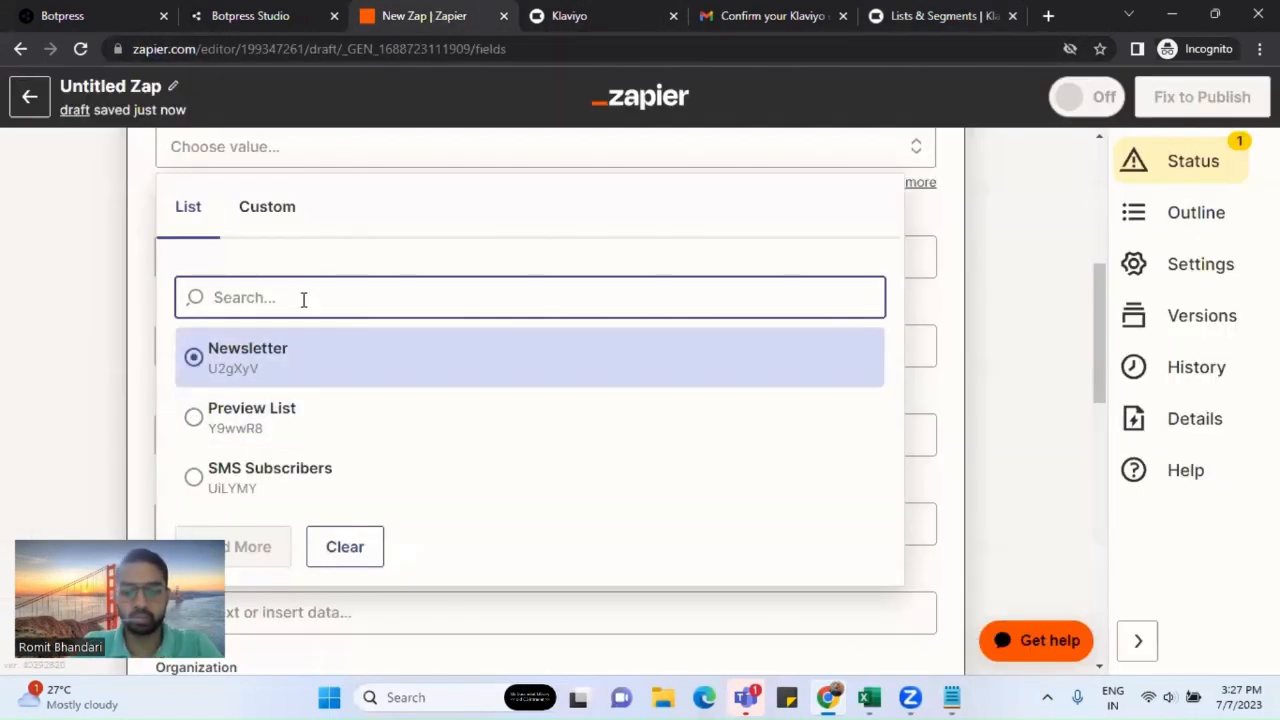
pyautogui.write('new')
pyautogui.press('BackSpace')
pyautogui.press('BackSpace')
pyautogui.press('BackSpace')
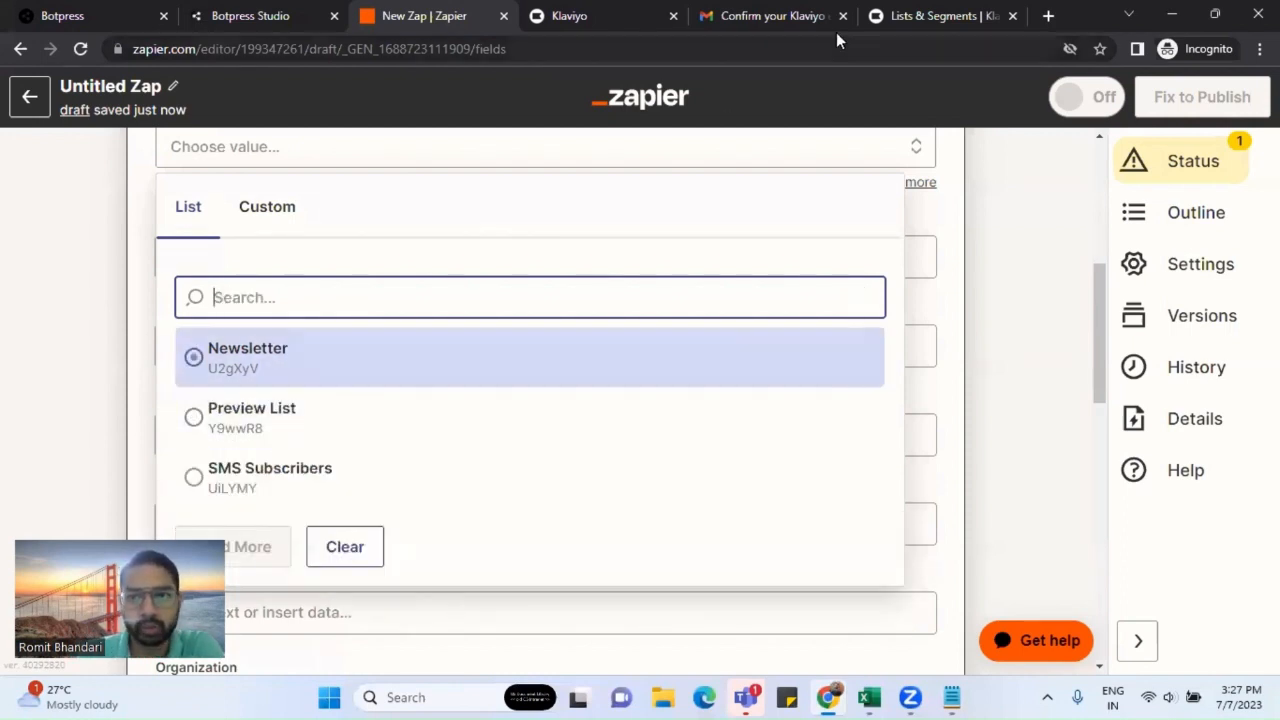
# Step: Check Preview List's members in Klaviyo, then choose Preview List as the Zap's subscriber list
pyautogui.click(295, 215)
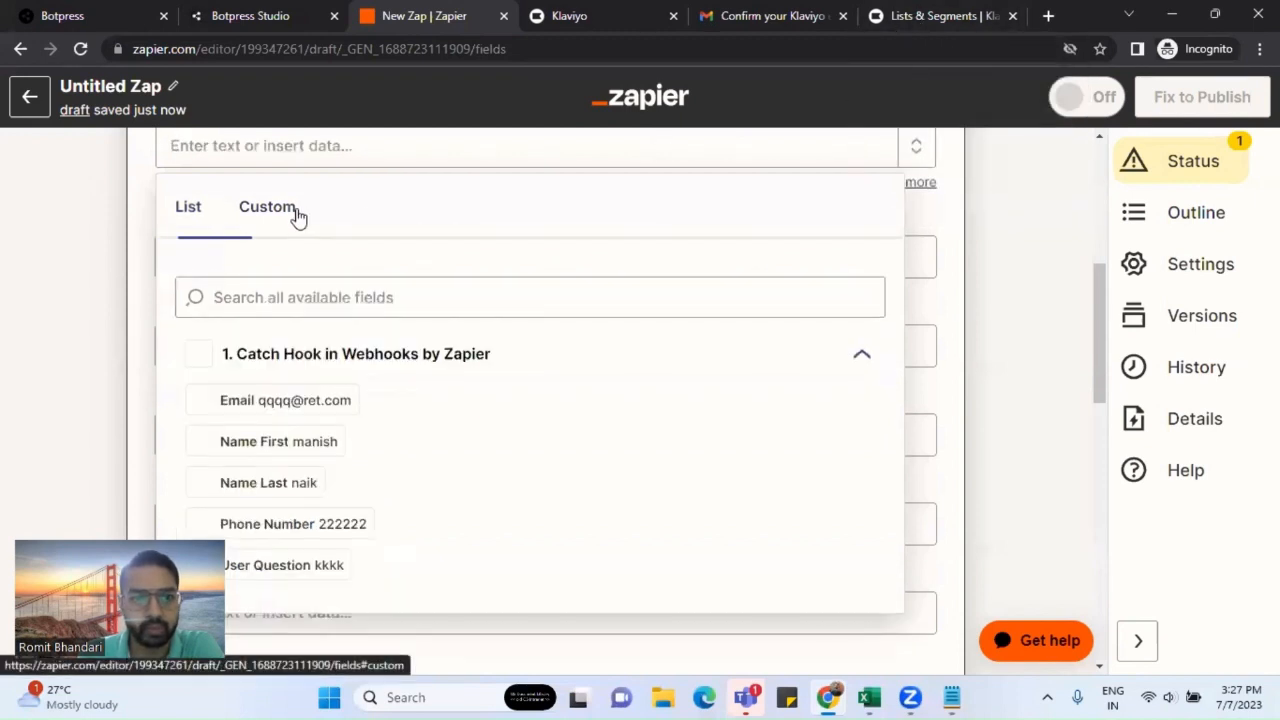
pyautogui.click(194, 232)
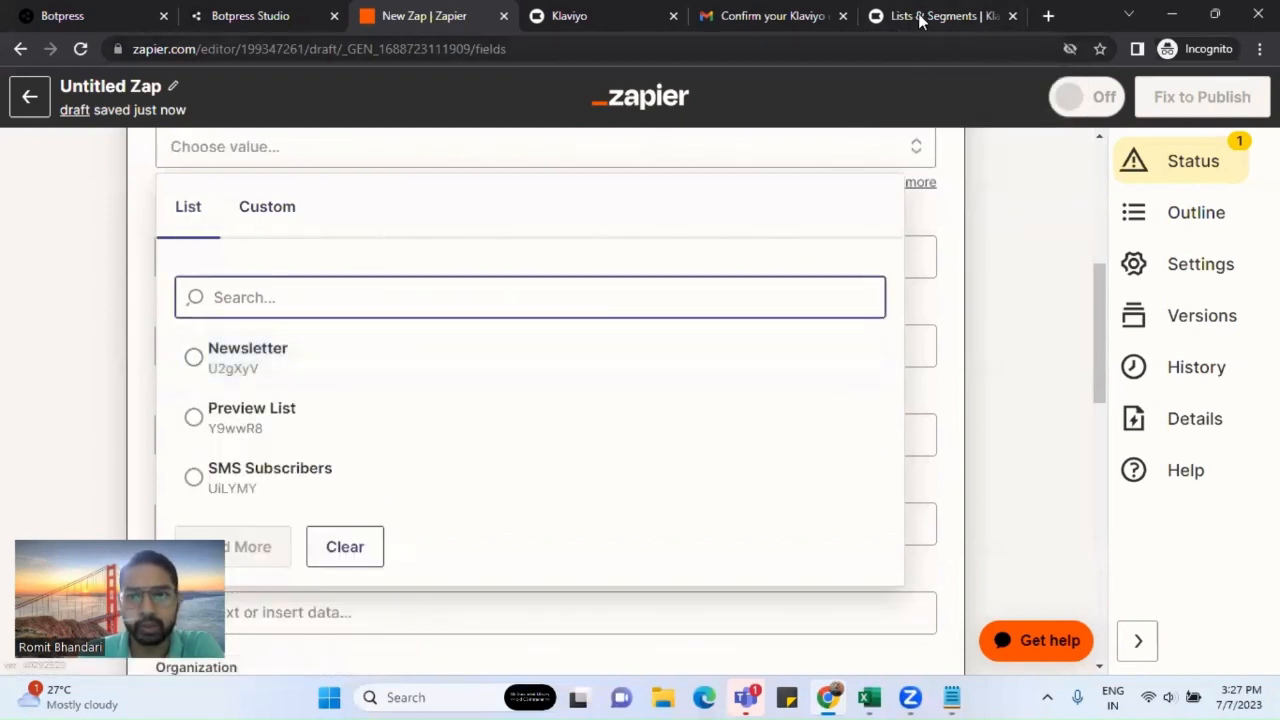
pyautogui.click(940, 15)
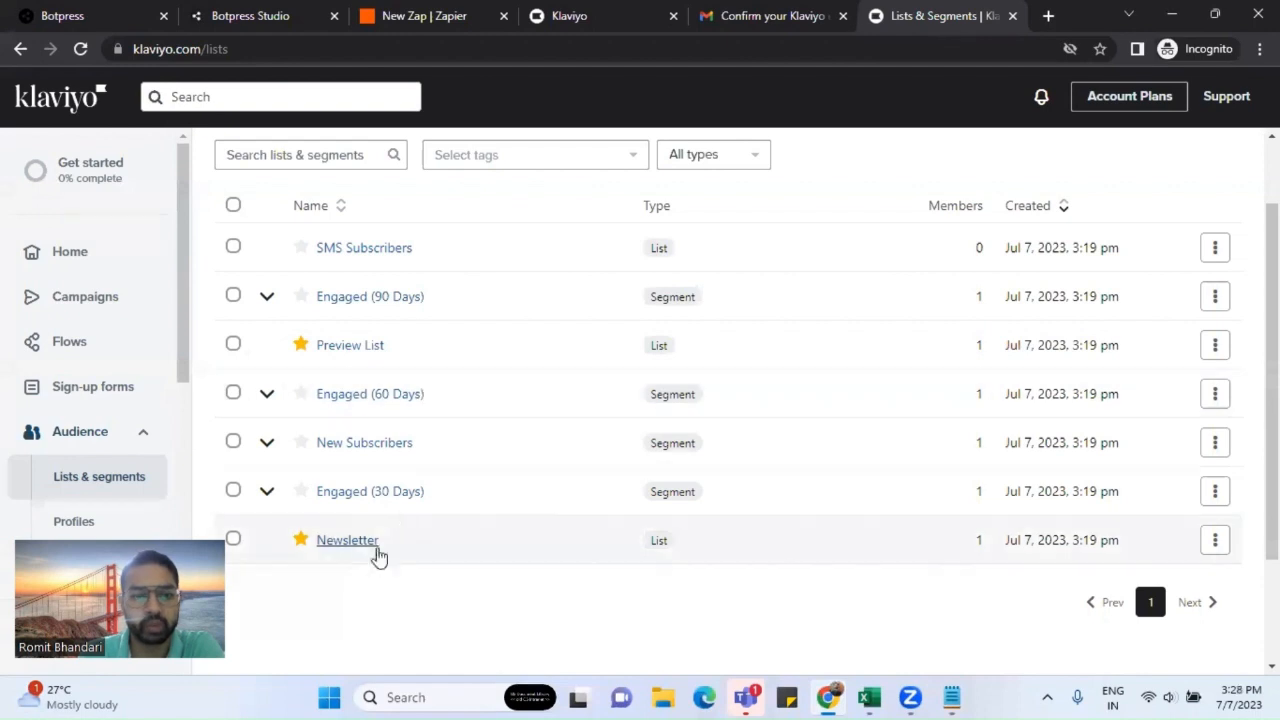
pyautogui.click(439, 28)
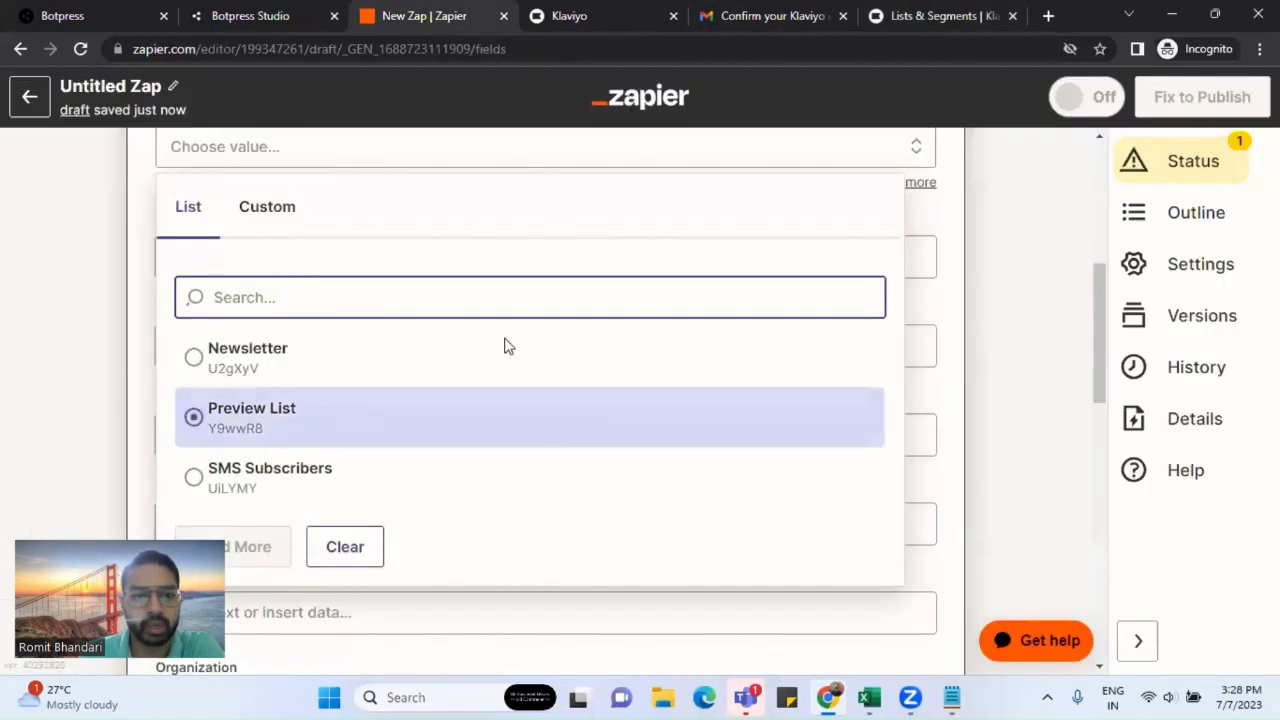
pyautogui.click(951, 18)
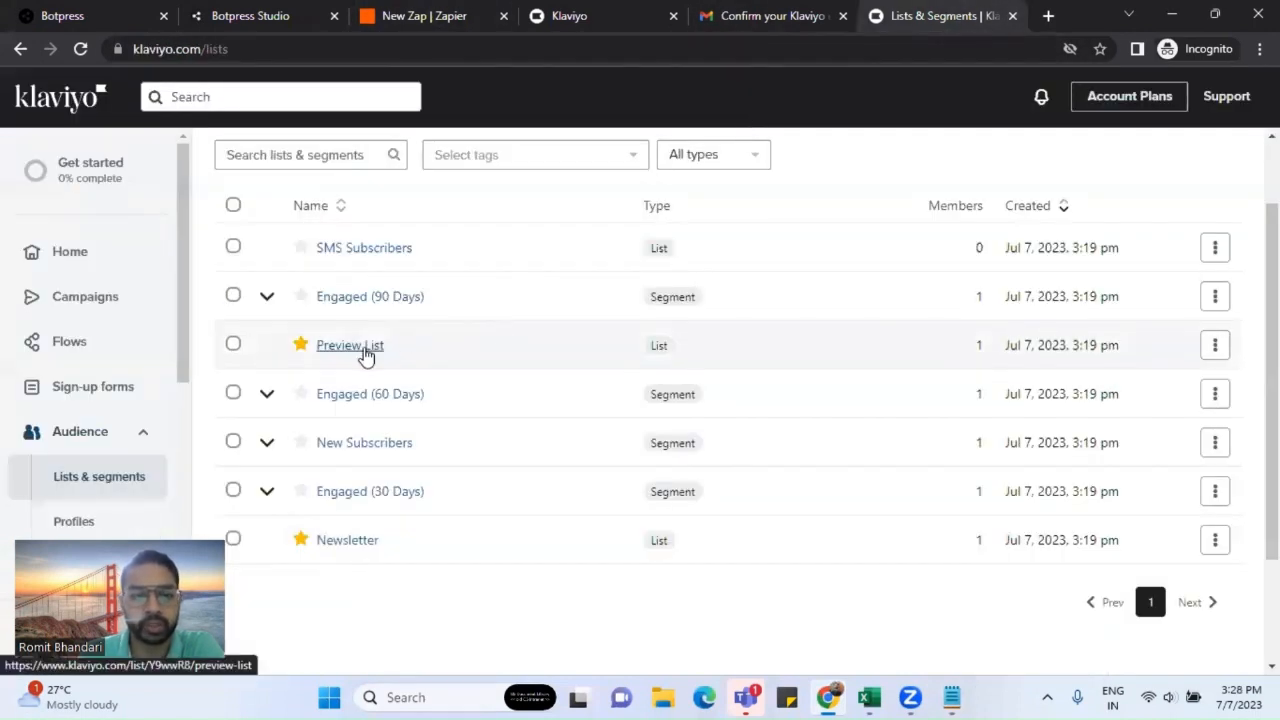
pyautogui.click(437, 345)
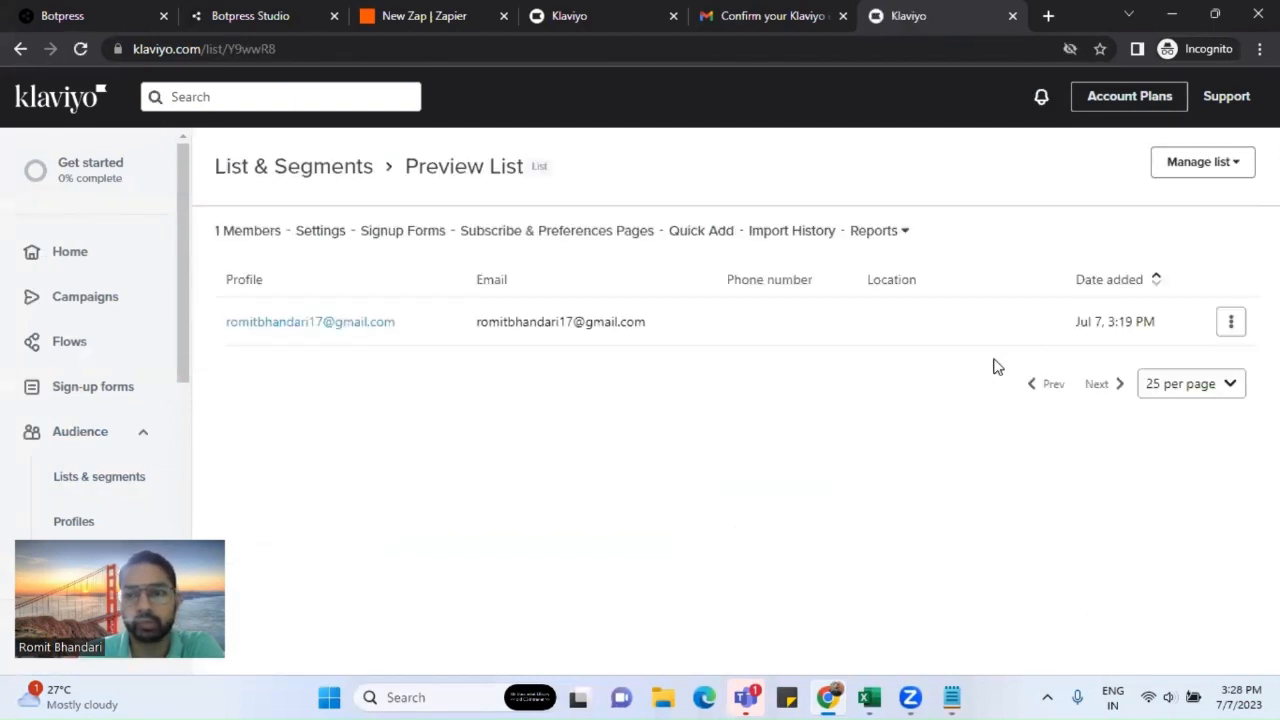
pyautogui.click(414, 17)
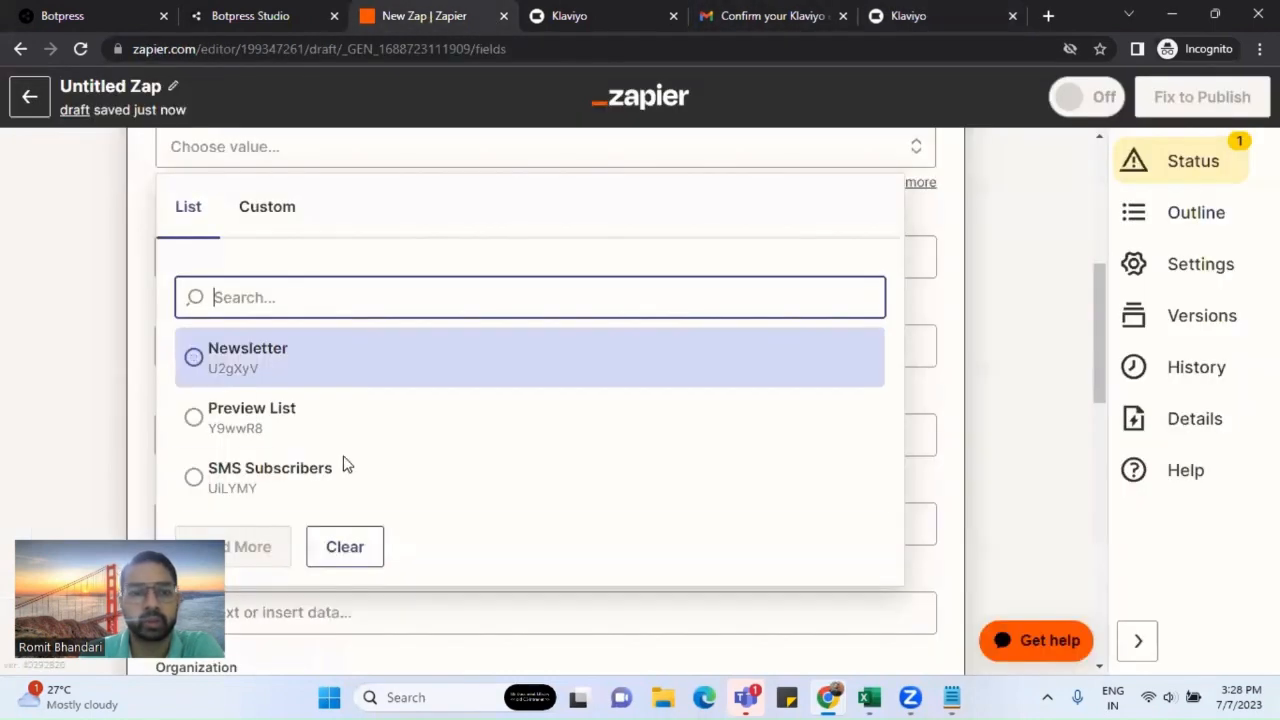
pyautogui.click(443, 394)
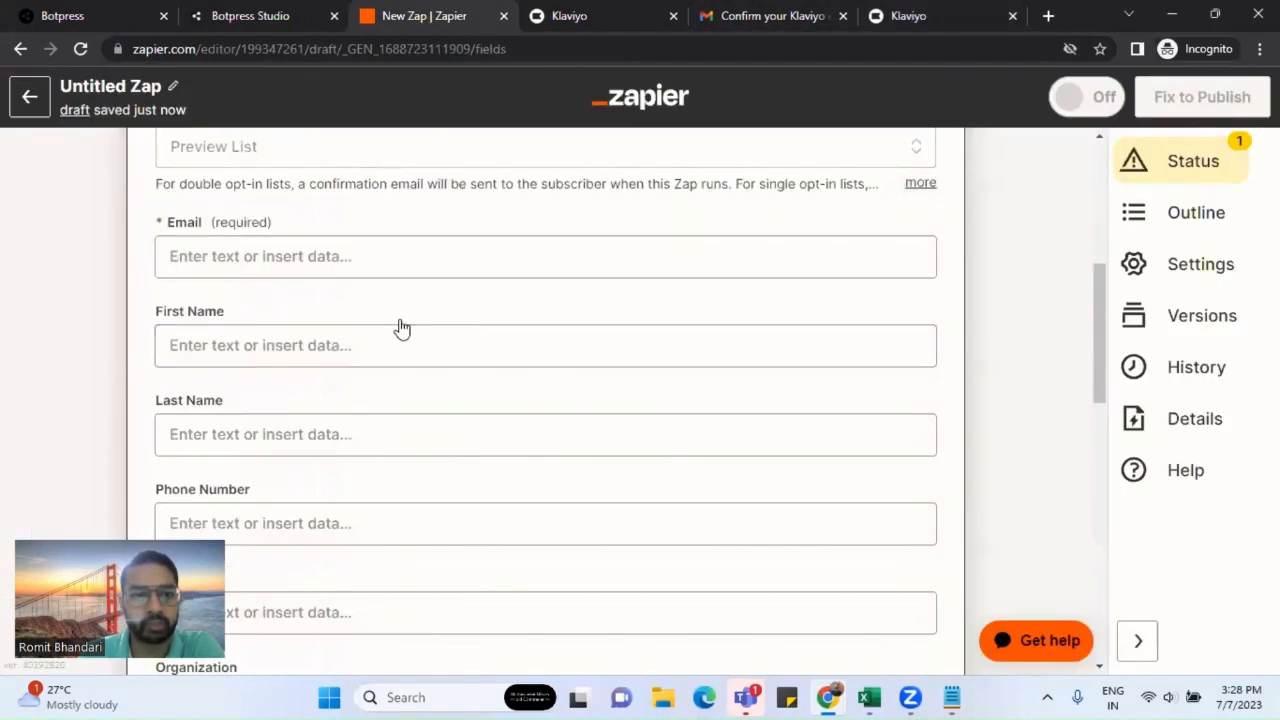
# Step: Map the hook's Email and Name First values into the Email and First Name fields
pyautogui.scroll(2, 400, 329)
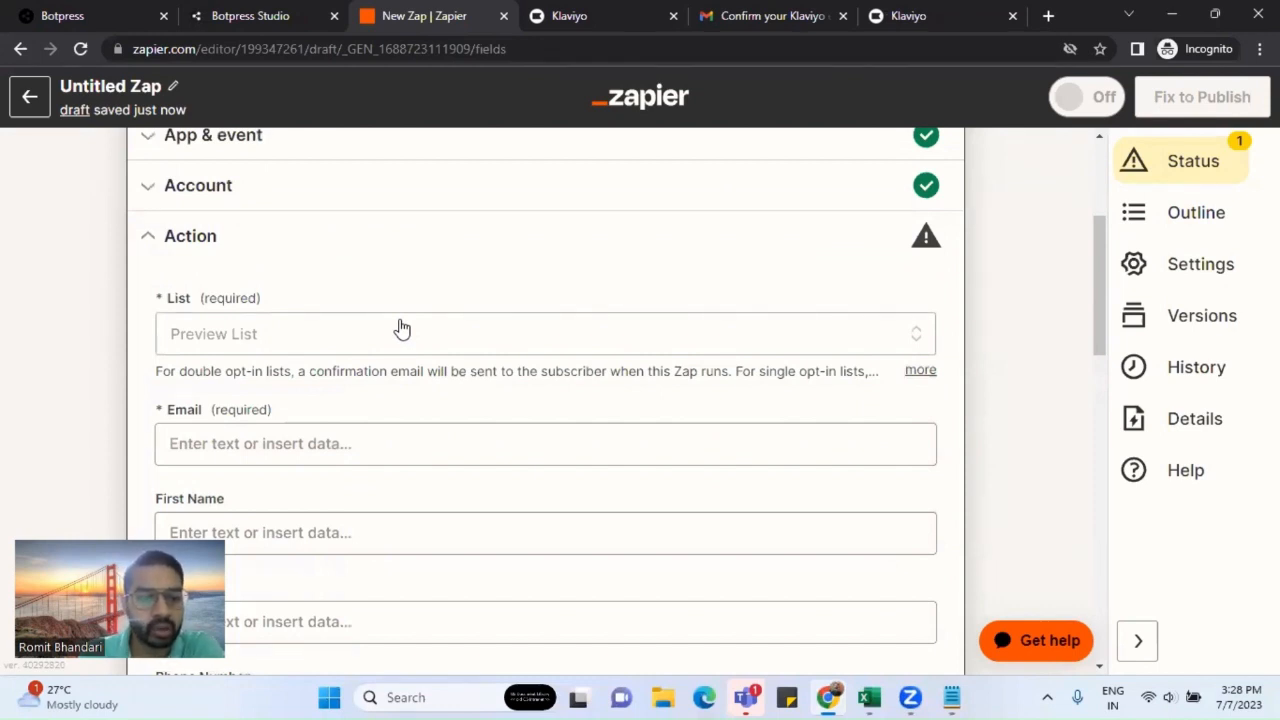
pyautogui.scroll(-1, 401, 329)
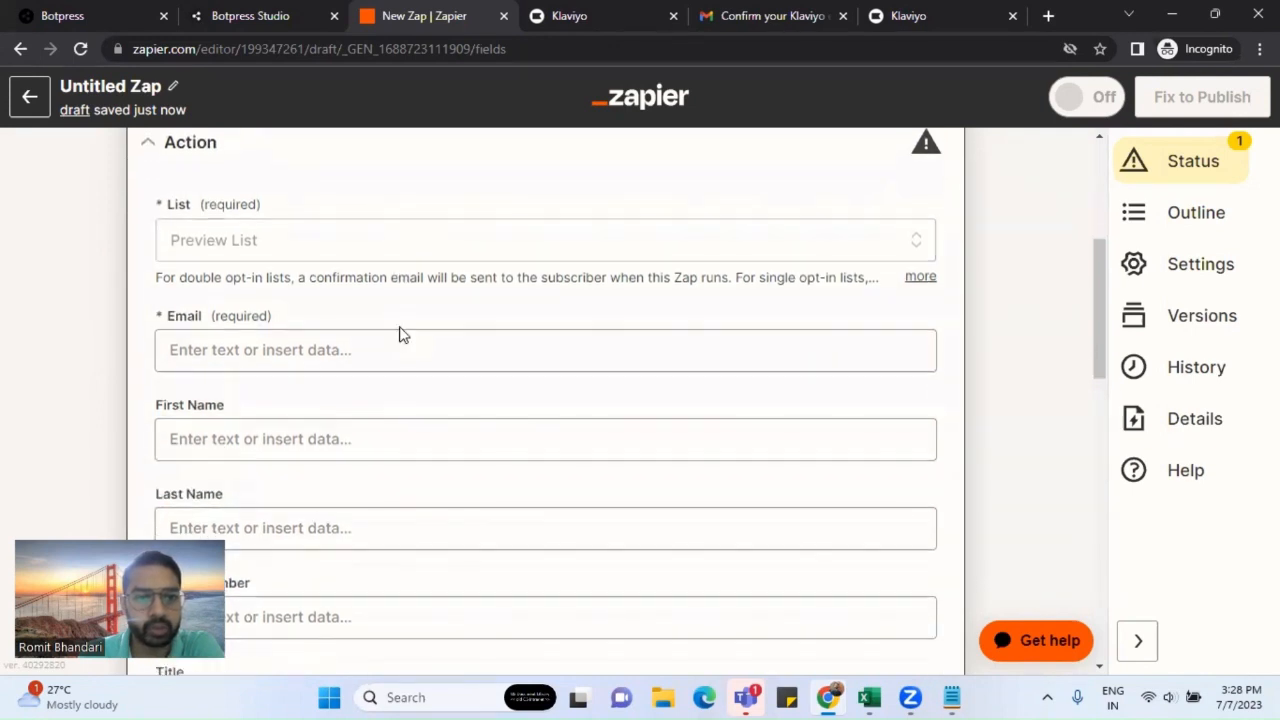
pyautogui.click(336, 349)
pyautogui.scroll(-2, 400, 323)
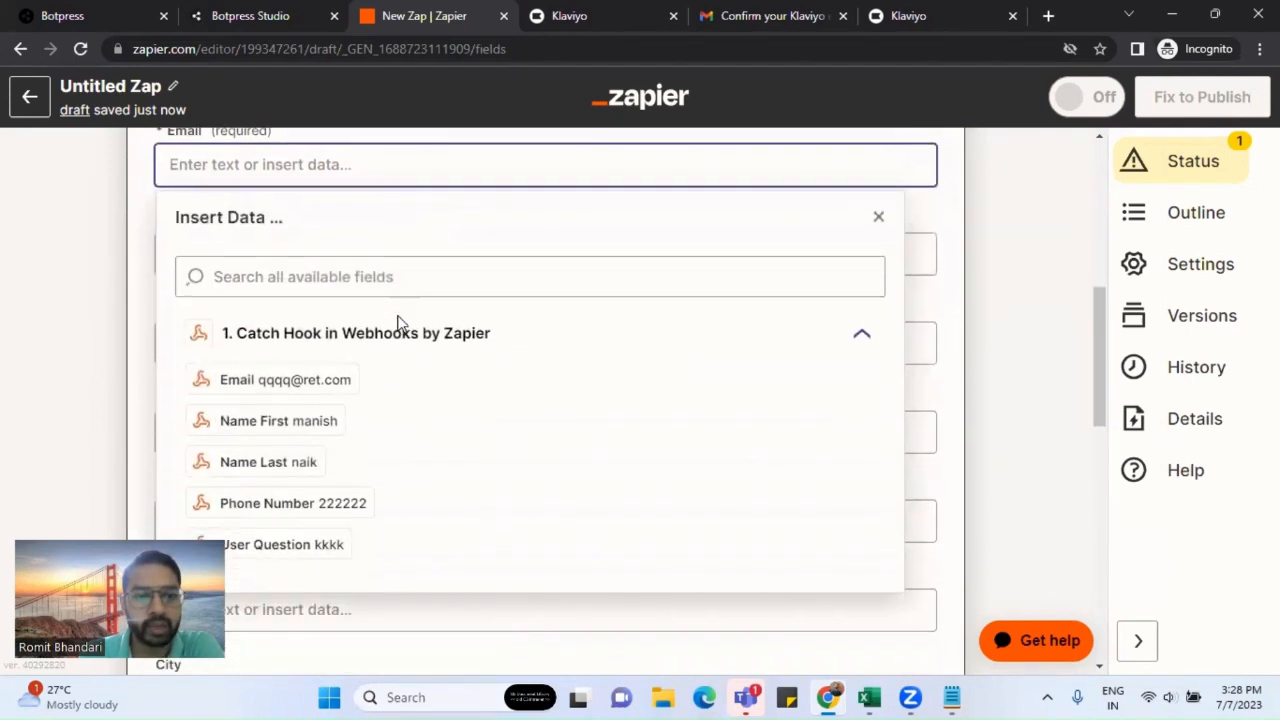
pyautogui.click(328, 390)
pyautogui.click(150, 348)
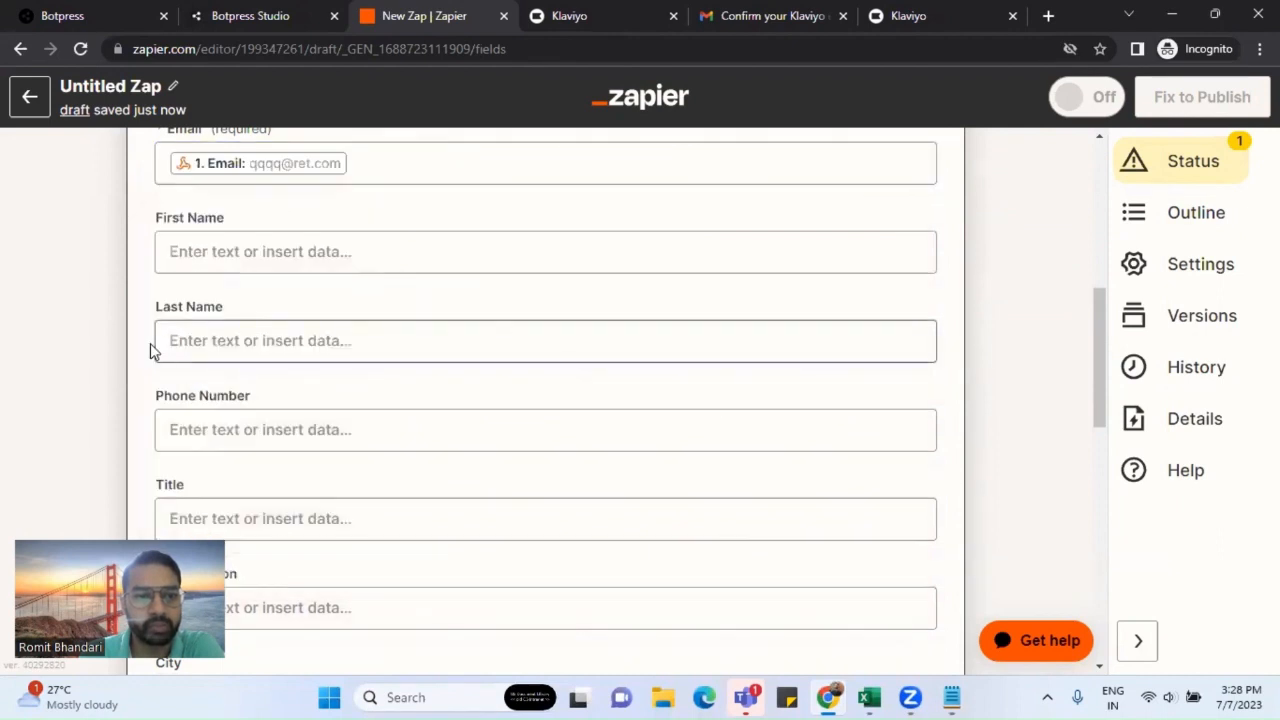
pyautogui.click(229, 251)
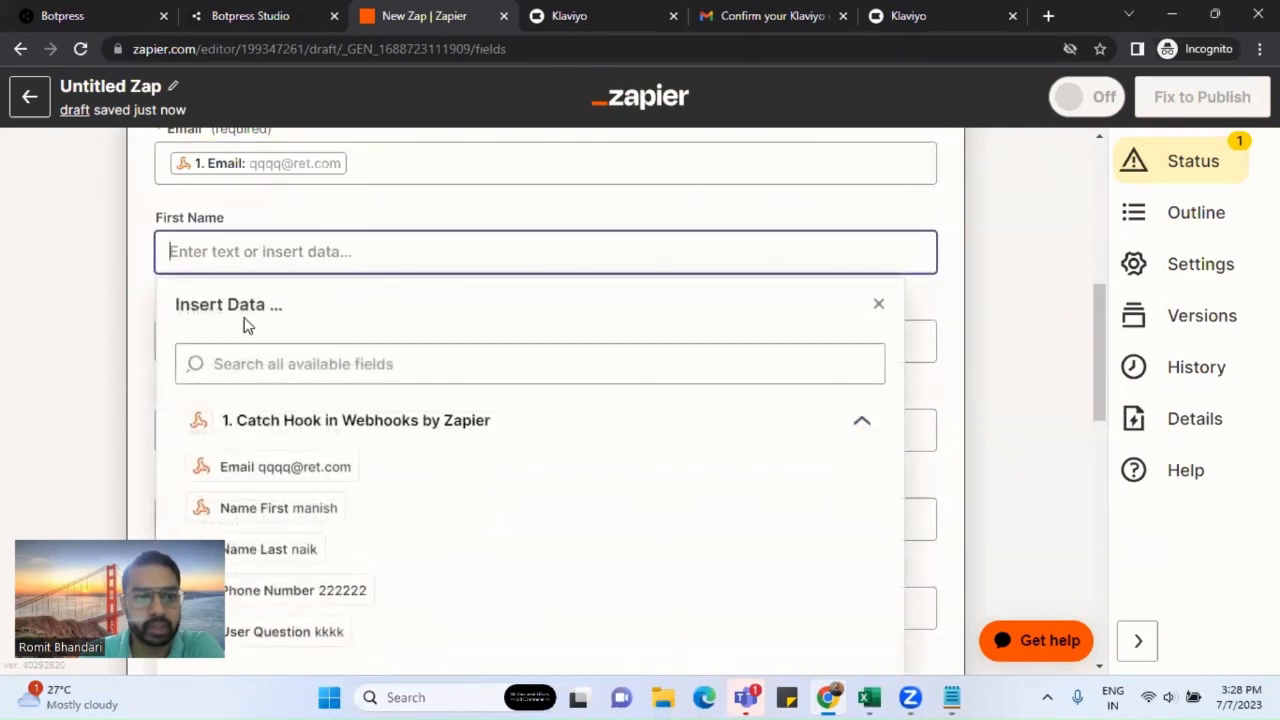
pyautogui.click(281, 512)
# Step: Map the hook's Name Last and Phone Number values into Last Name and Phone Number
pyautogui.click(183, 345)
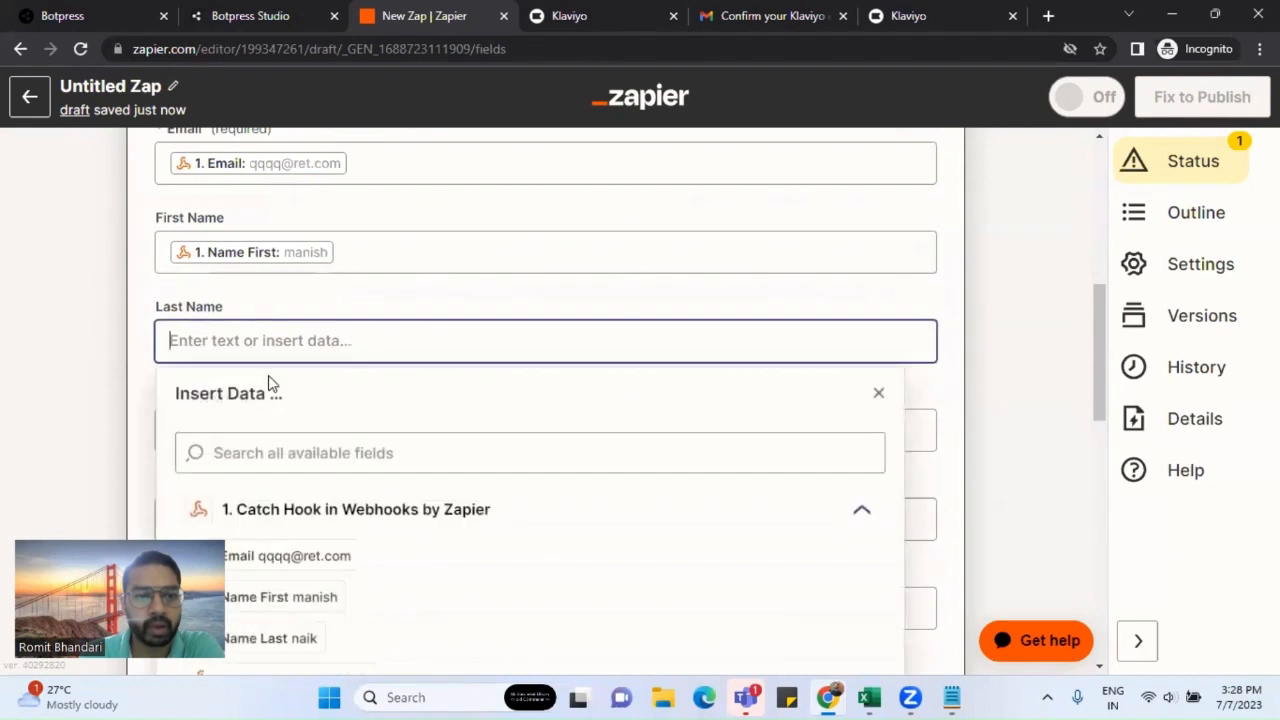
pyautogui.click(295, 544)
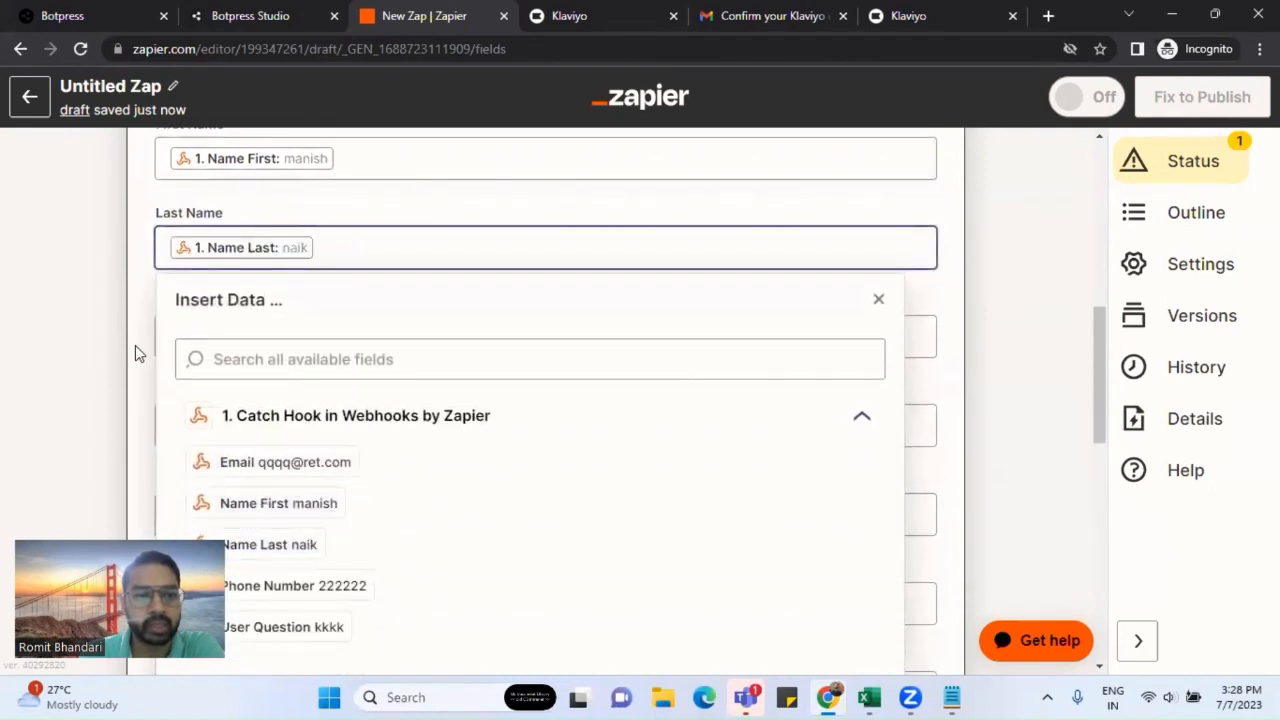
pyautogui.click(137, 346)
pyautogui.scroll(-2, 149, 343)
pyautogui.click(232, 161)
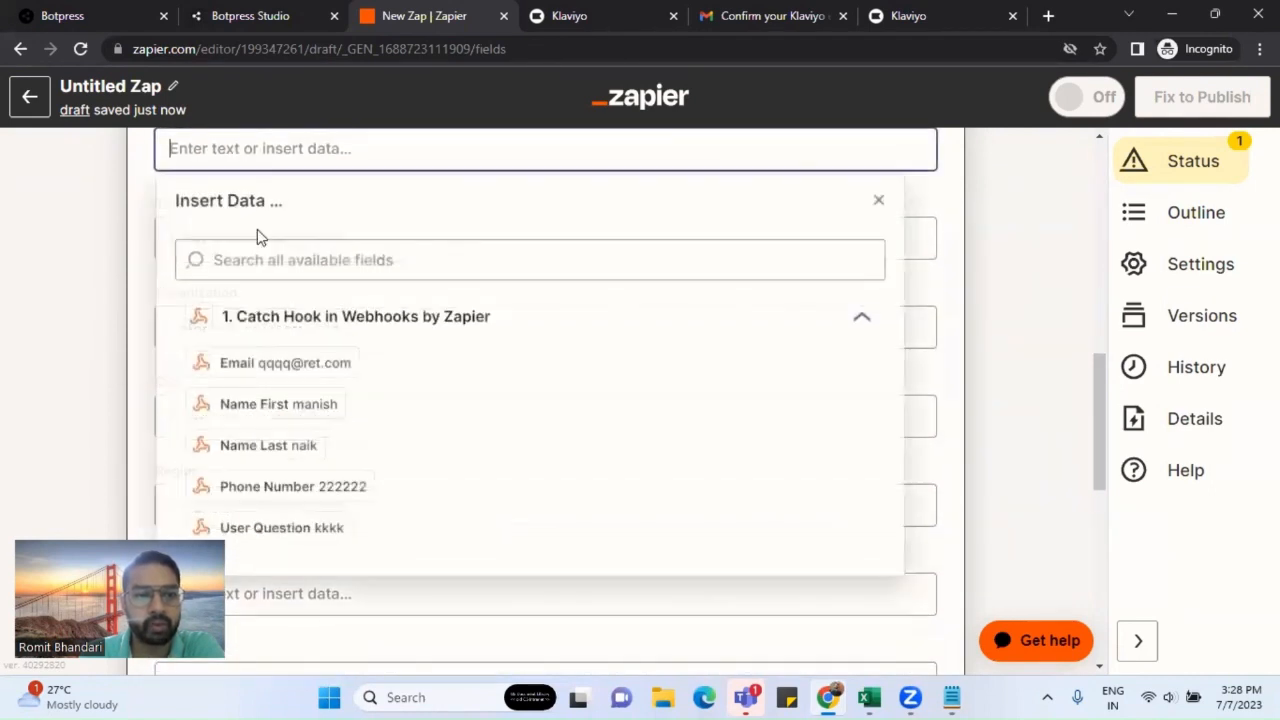
pyautogui.click(318, 487)
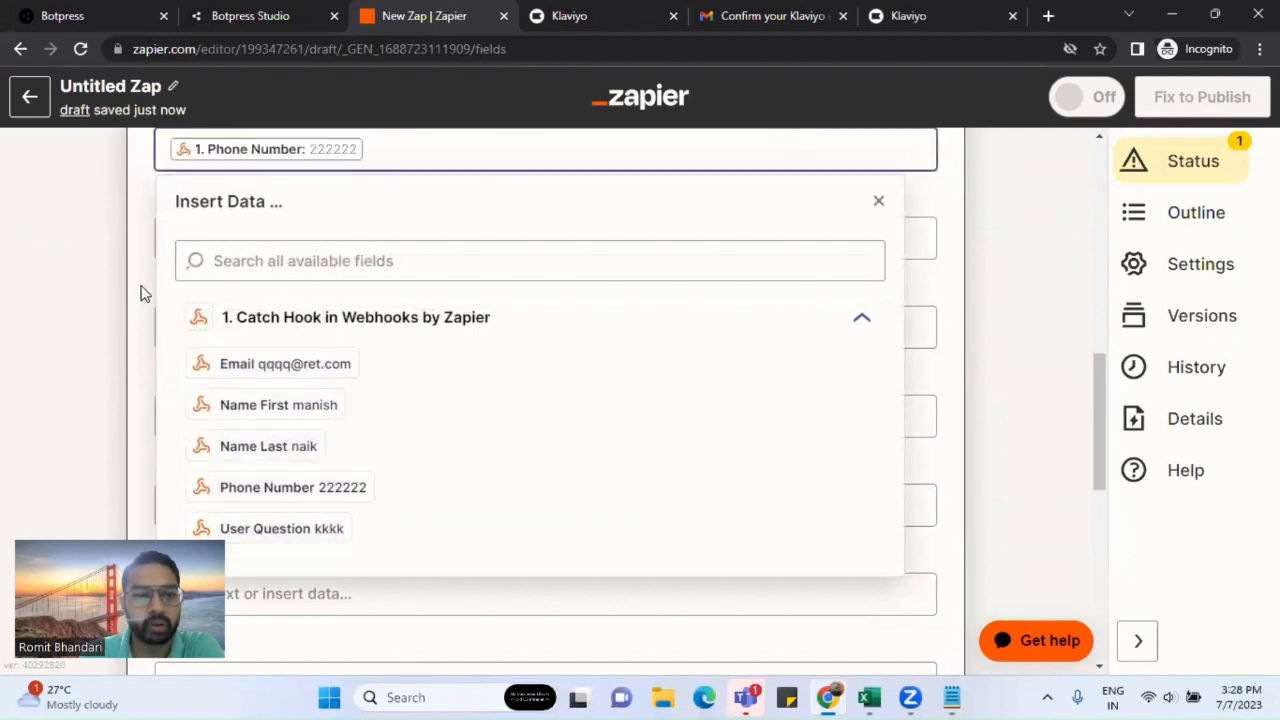
pyautogui.click(143, 291)
pyautogui.scroll(2, 343, 309)
pyautogui.scroll(3, 345, 310)
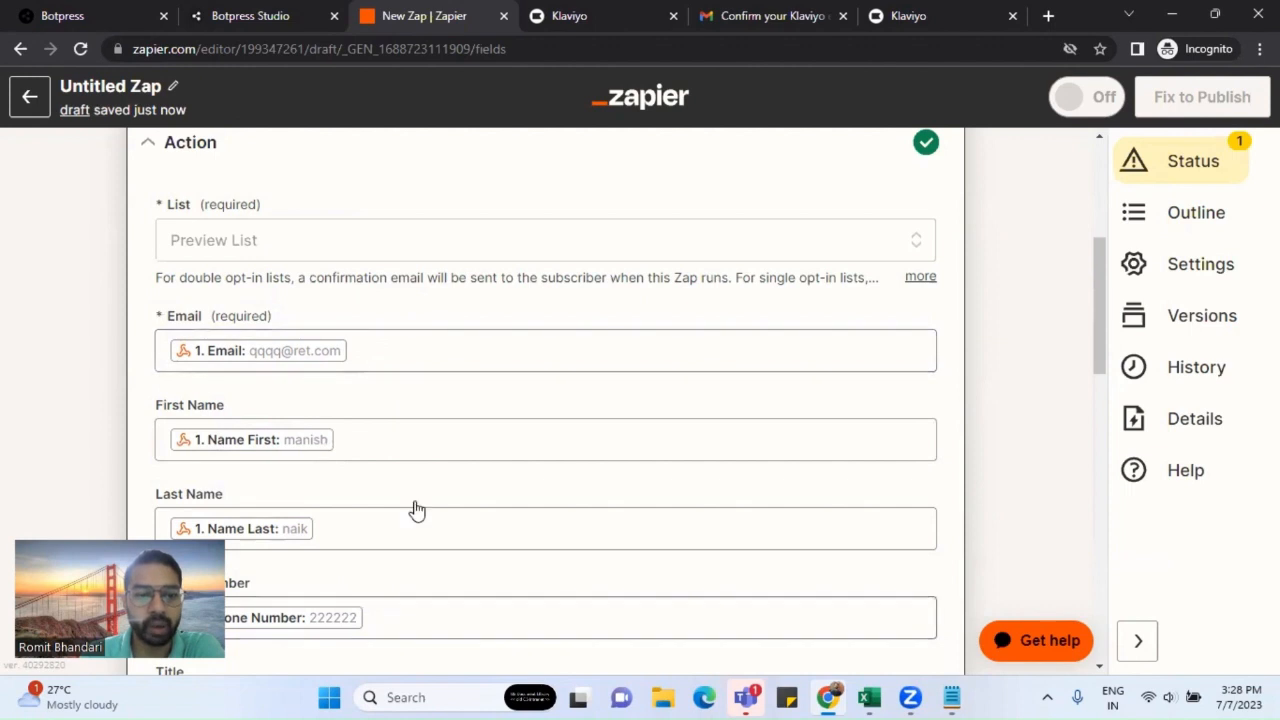
pyautogui.scroll(-5, 428, 494)
pyautogui.scroll(-6, 428, 494)
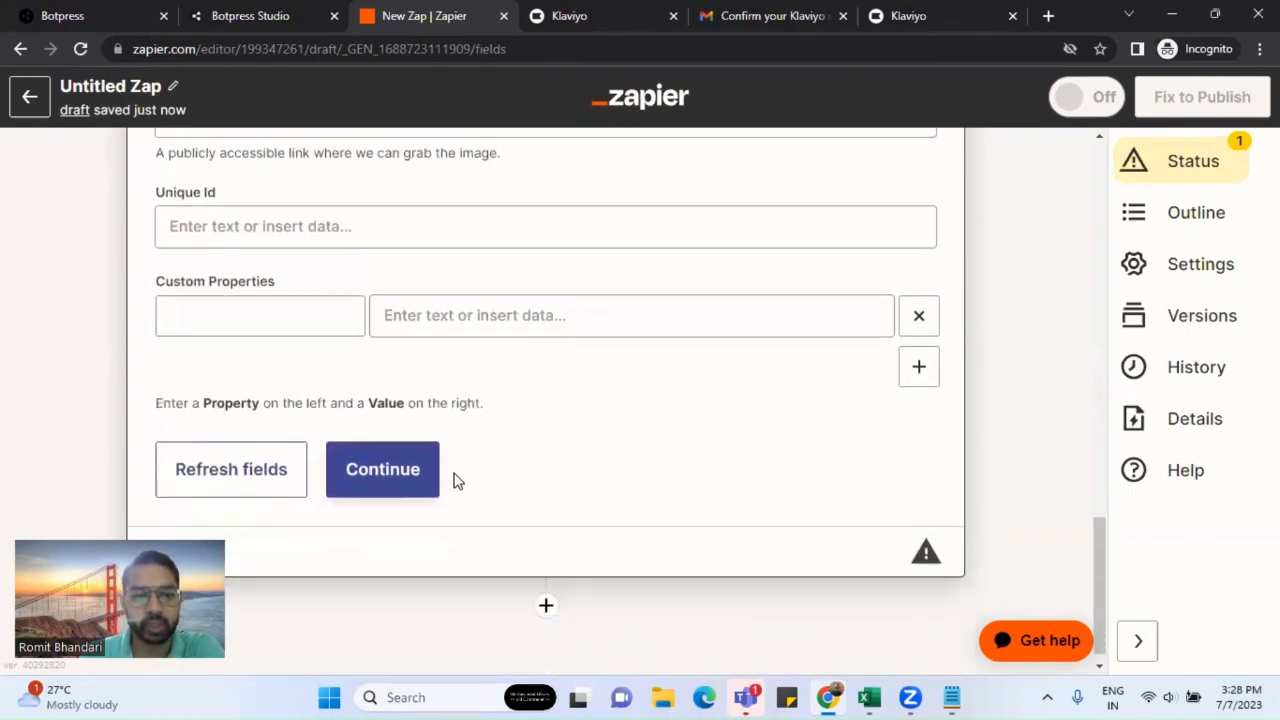
# Step: Review the mapped subscriber data and send a test subscriber to Klaviyo
pyautogui.click(436, 474)
pyautogui.scroll(-2, 490, 507)
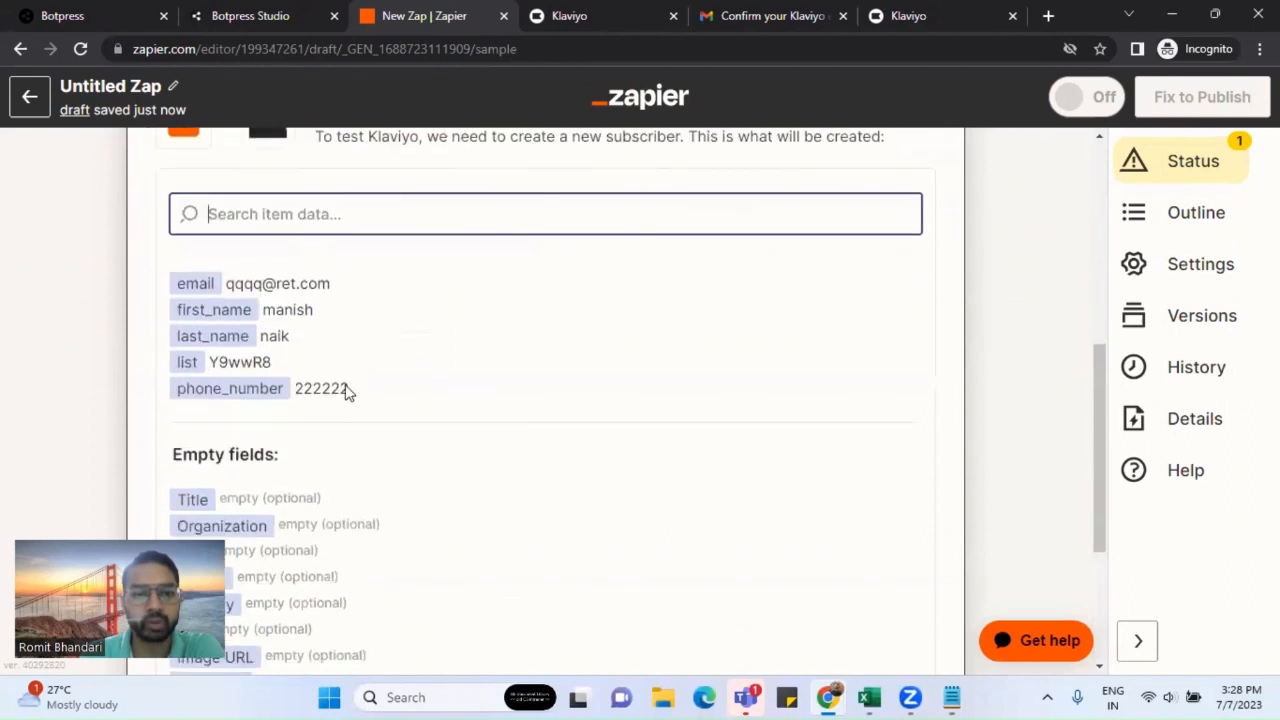
pyautogui.moveTo(228, 283); pyautogui.dragTo(326, 363)
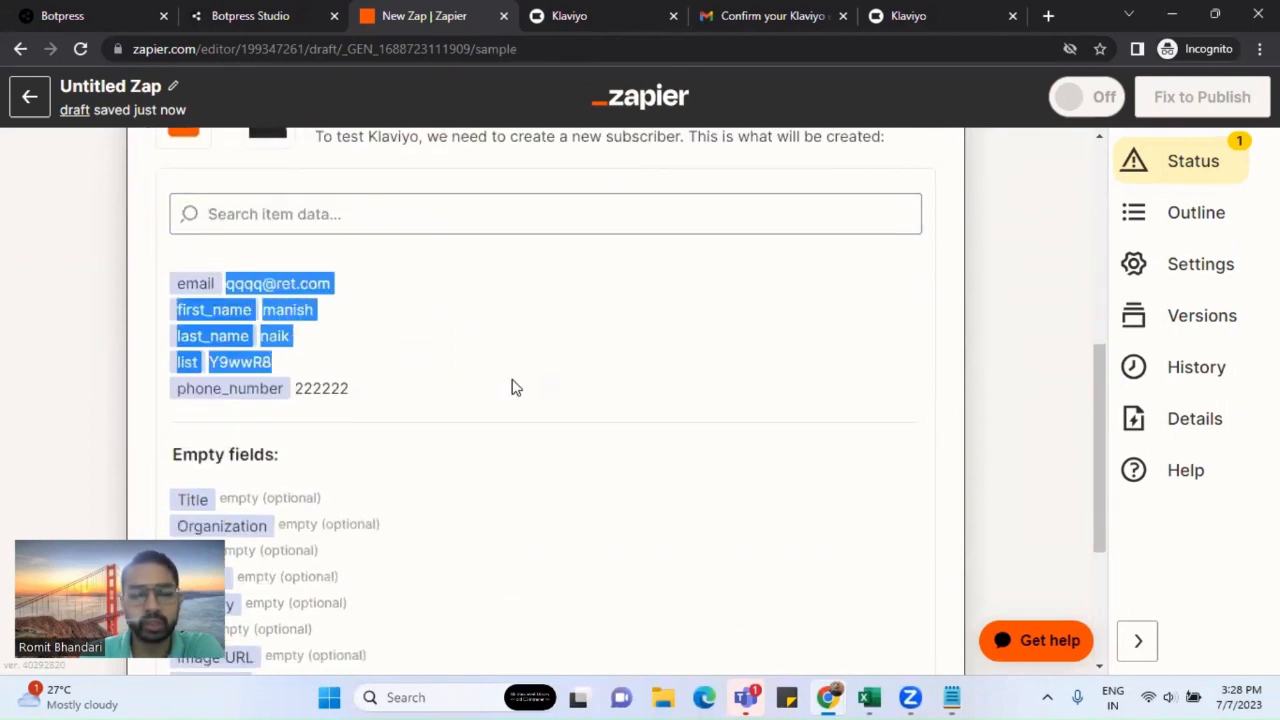
pyautogui.scroll(-3, 511, 387)
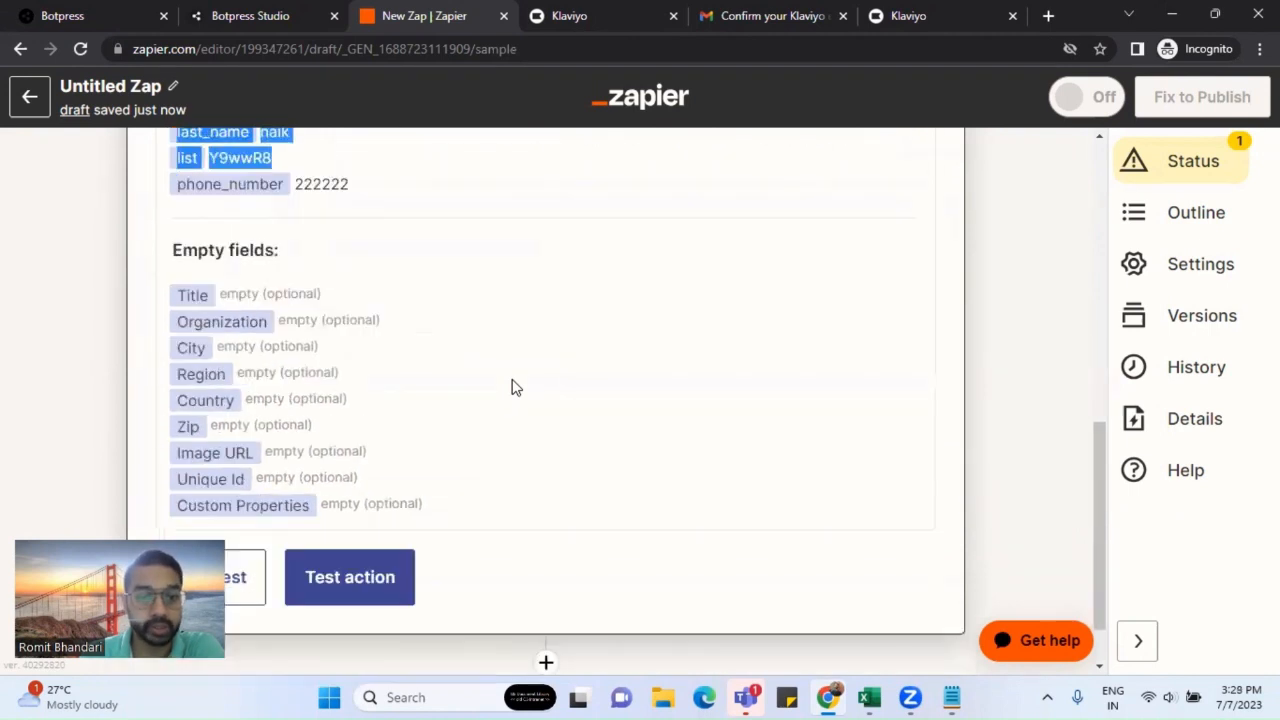
pyautogui.click(338, 512)
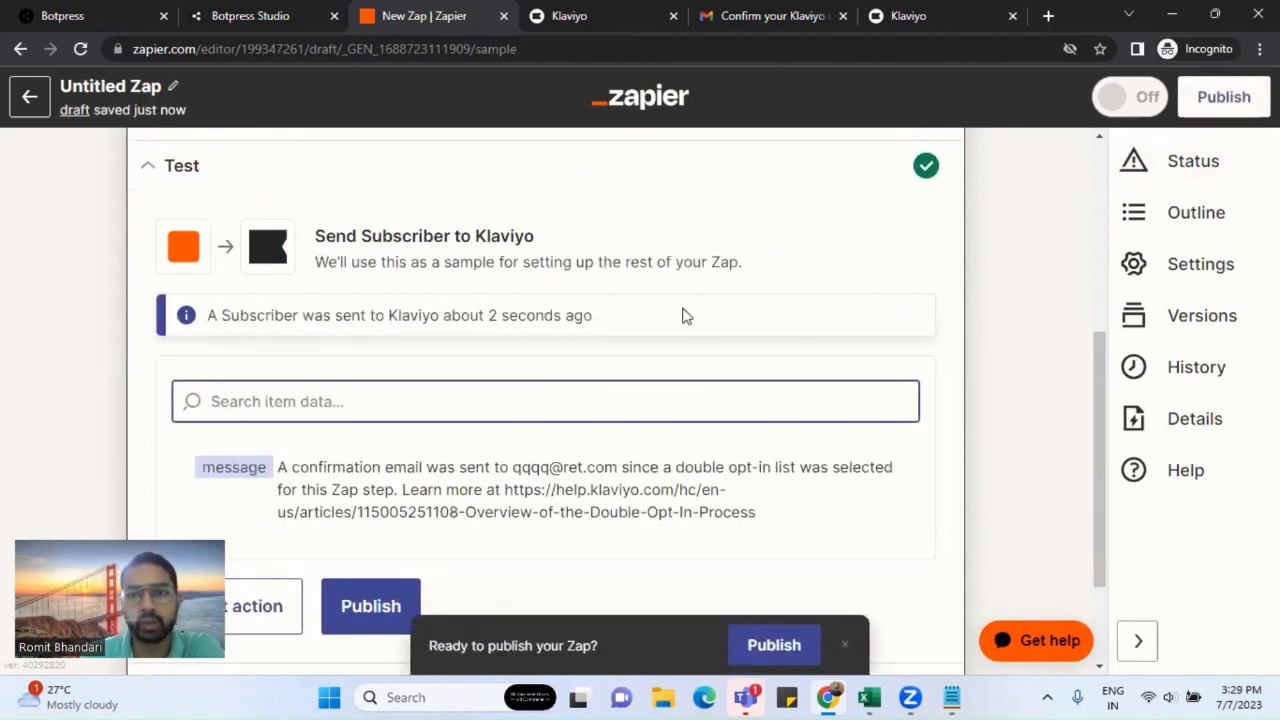
# Step: Set Klaviyo's Preview List to single opt-in in its List Settings and save the update
pyautogui.click(602, 21)
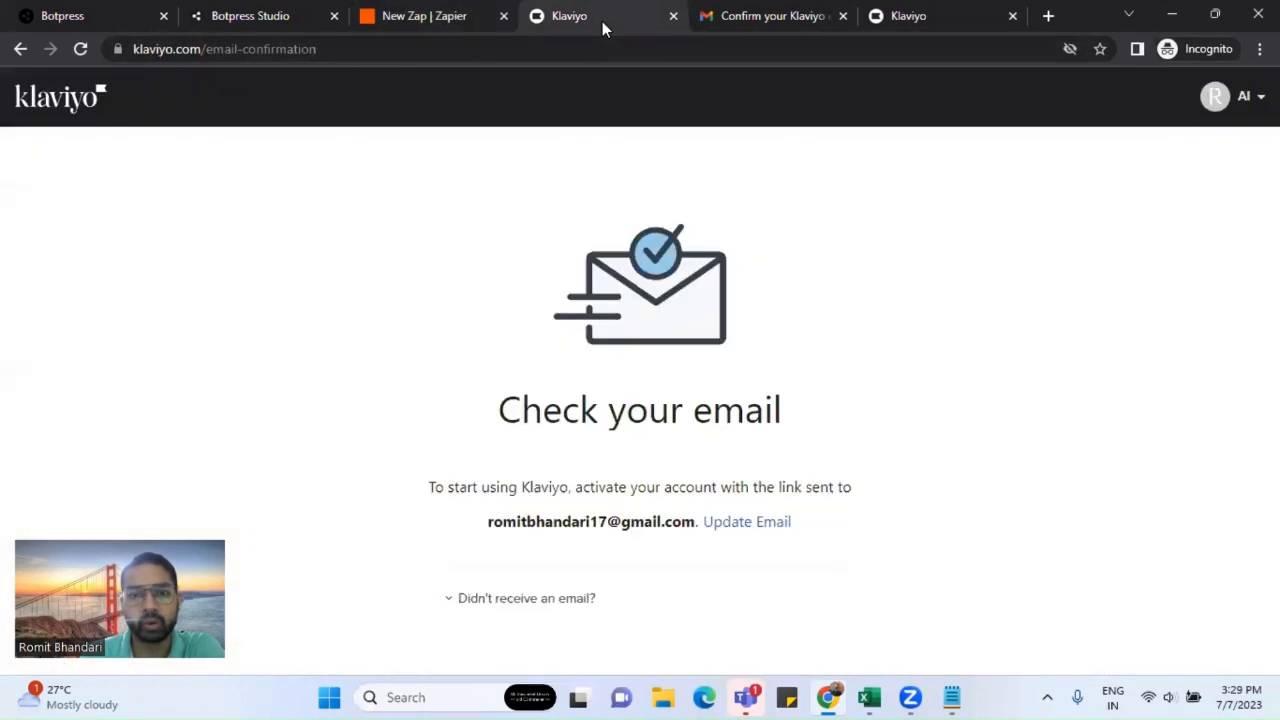
pyautogui.click(932, 21)
pyautogui.click(80, 48)
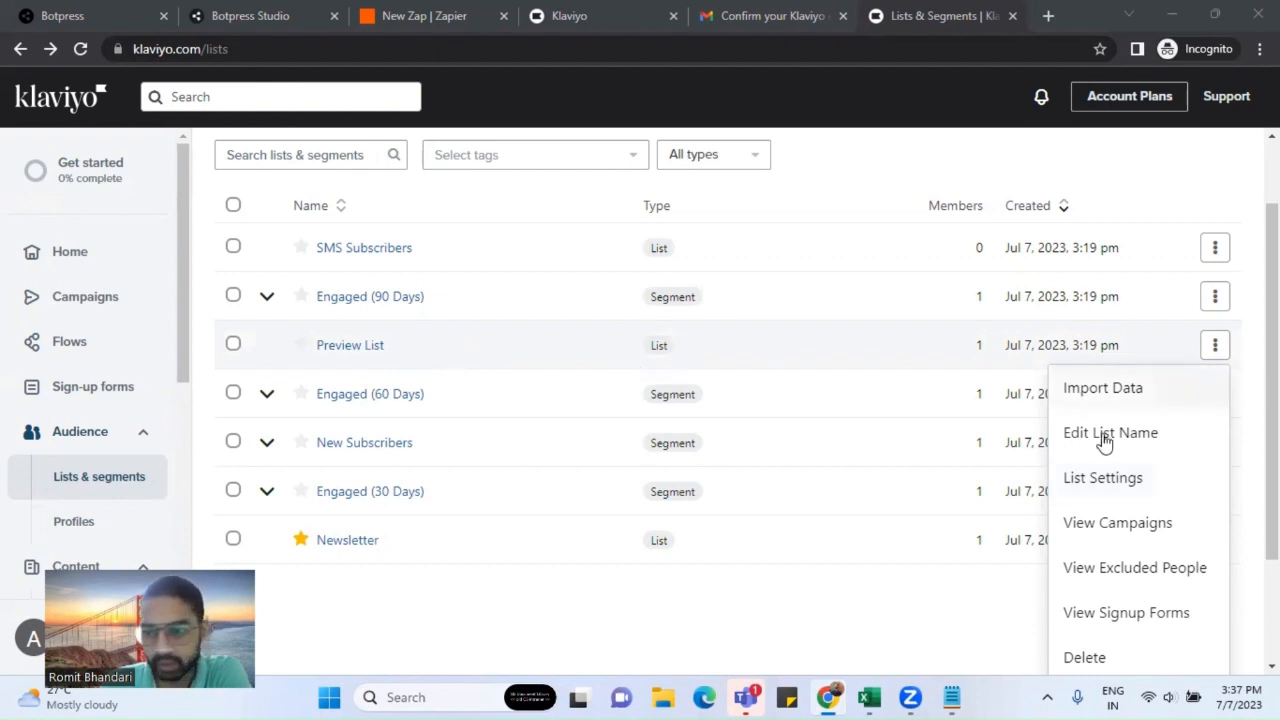
pyautogui.click(1118, 480)
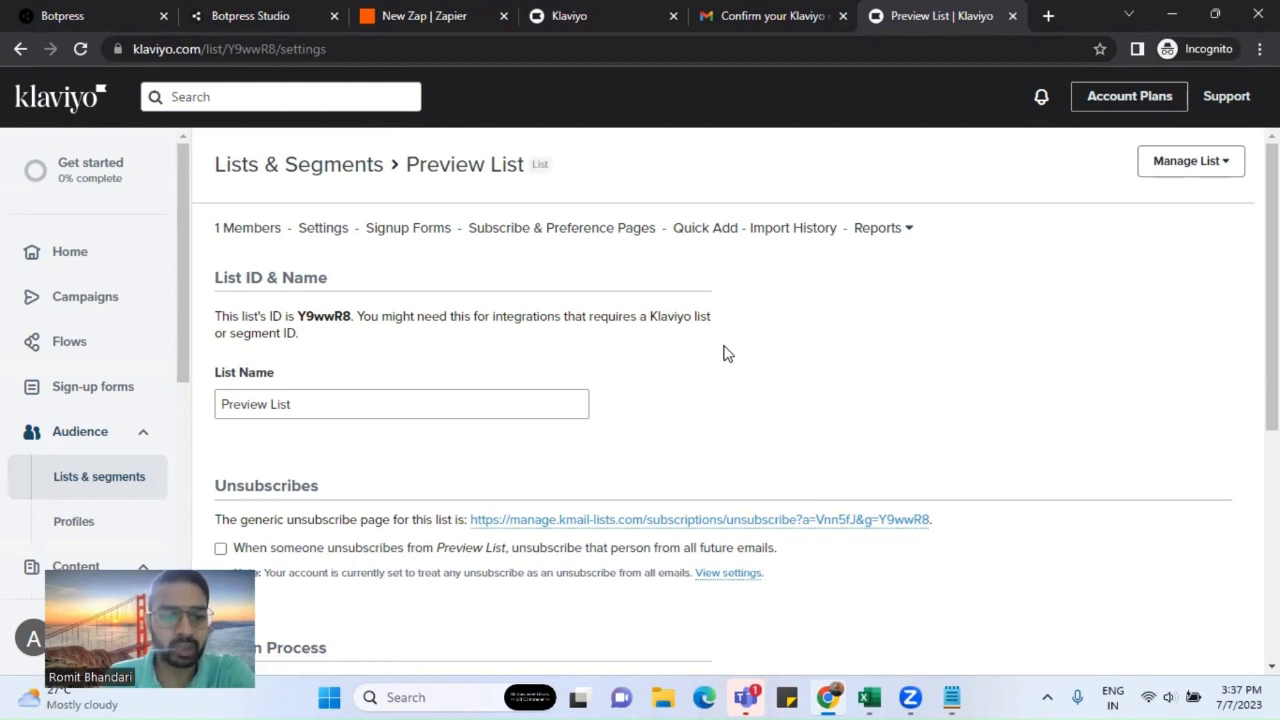
pyautogui.scroll(-5, 724, 352)
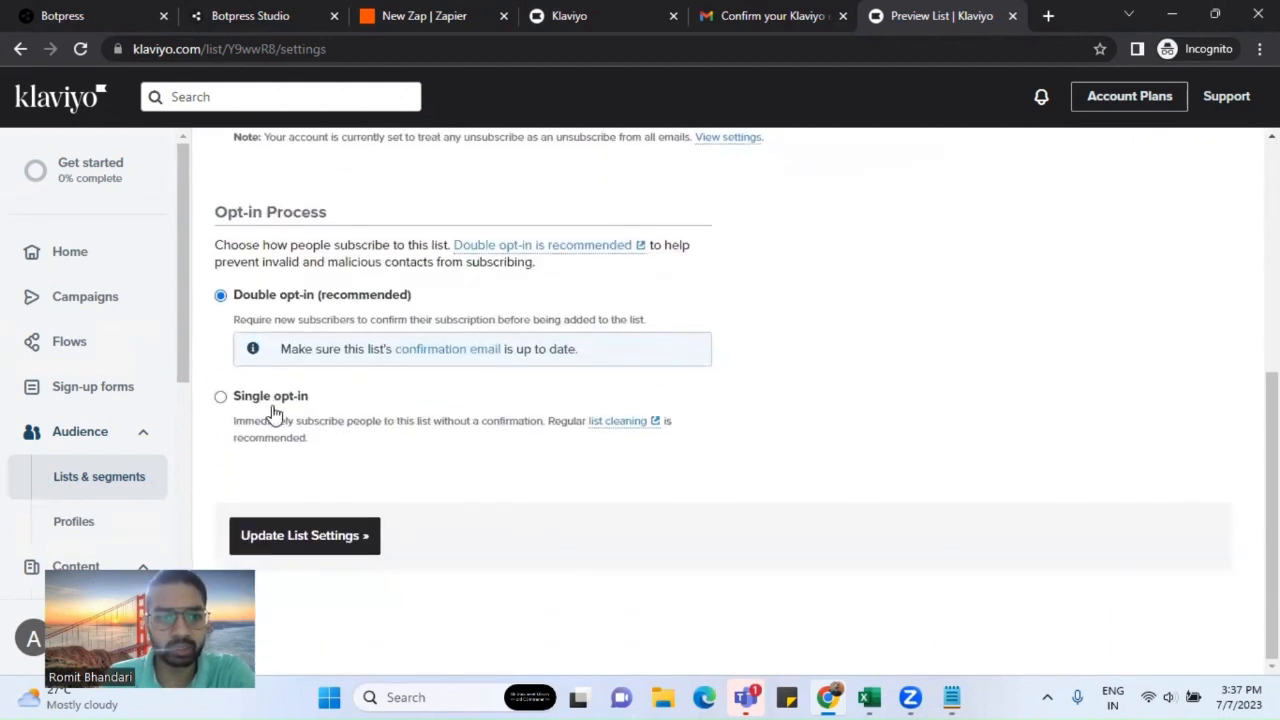
pyautogui.click(272, 400)
pyautogui.click(329, 495)
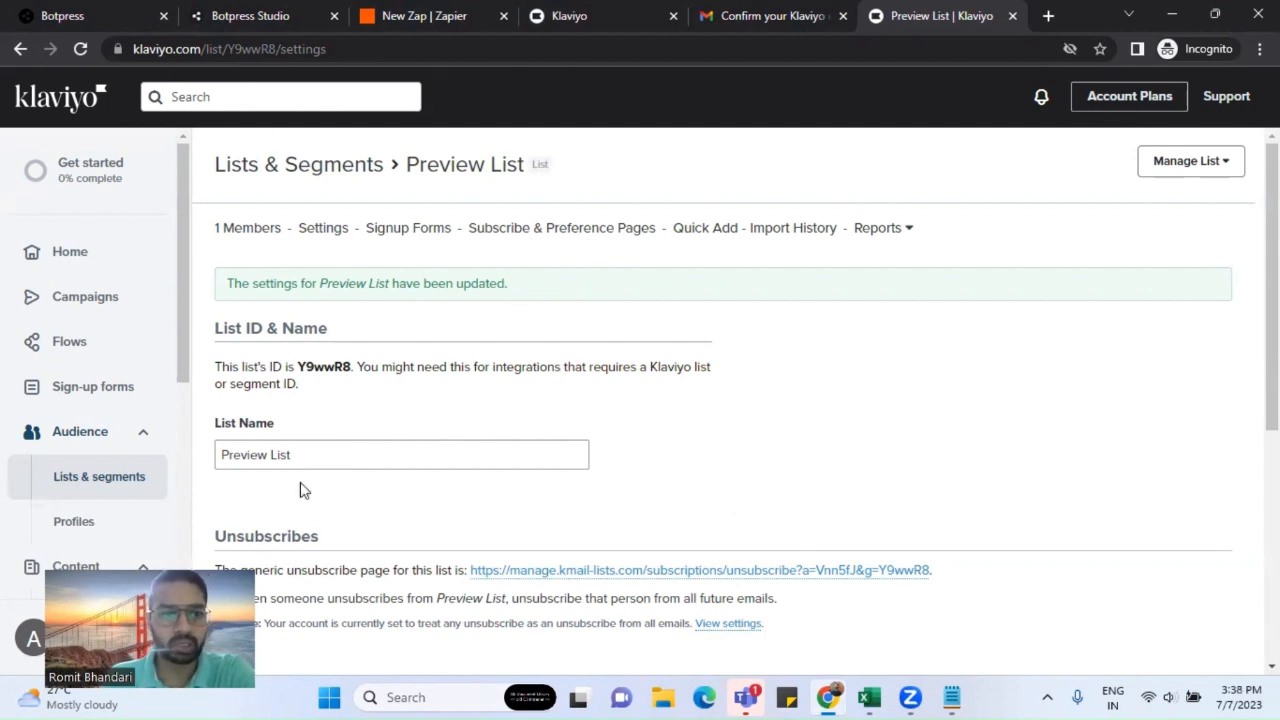
pyautogui.click(86, 490)
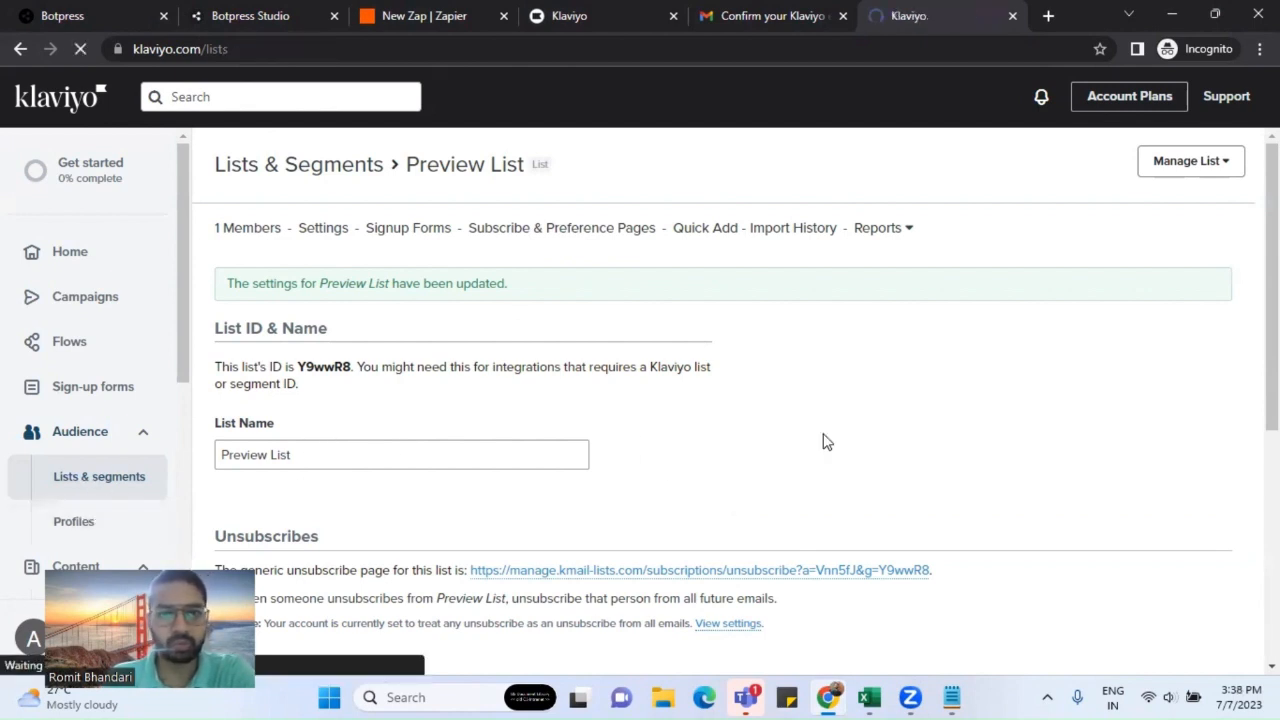
# Step: Reselect Preview List as the List in the Zapier Klaviyo action
pyautogui.click(431, 17)
pyautogui.click(270, 244)
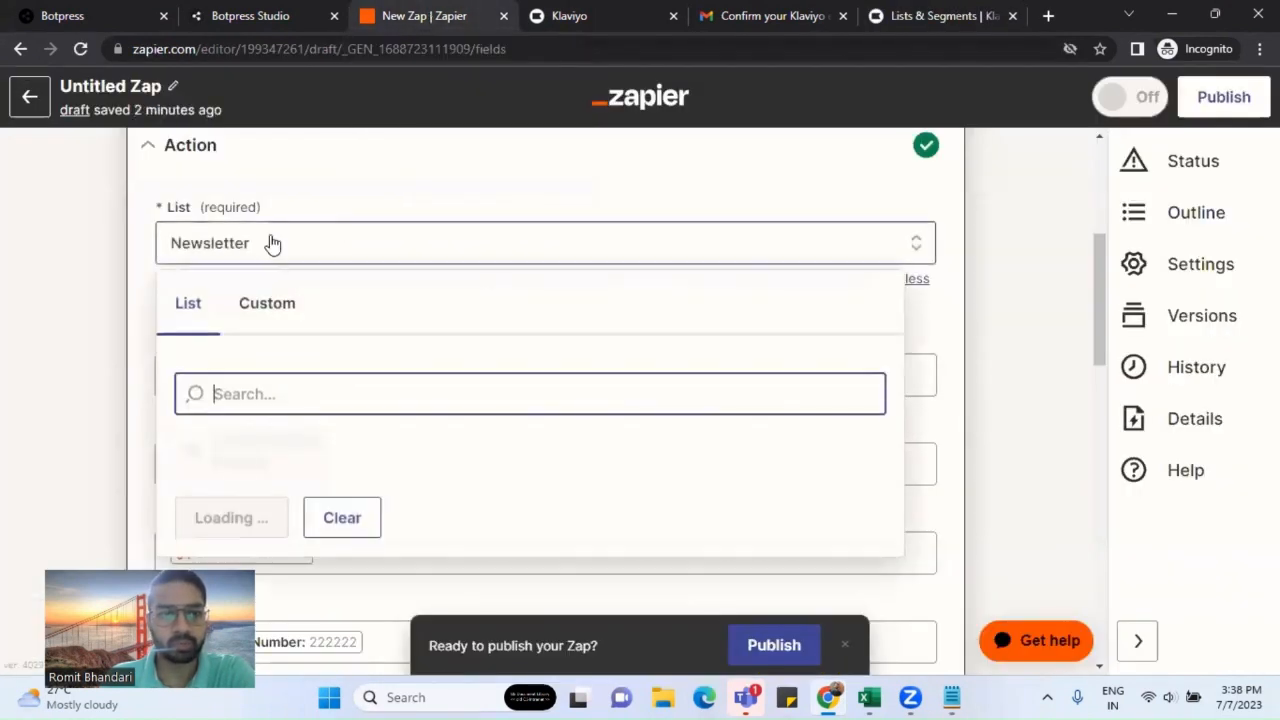
pyautogui.click(251, 330)
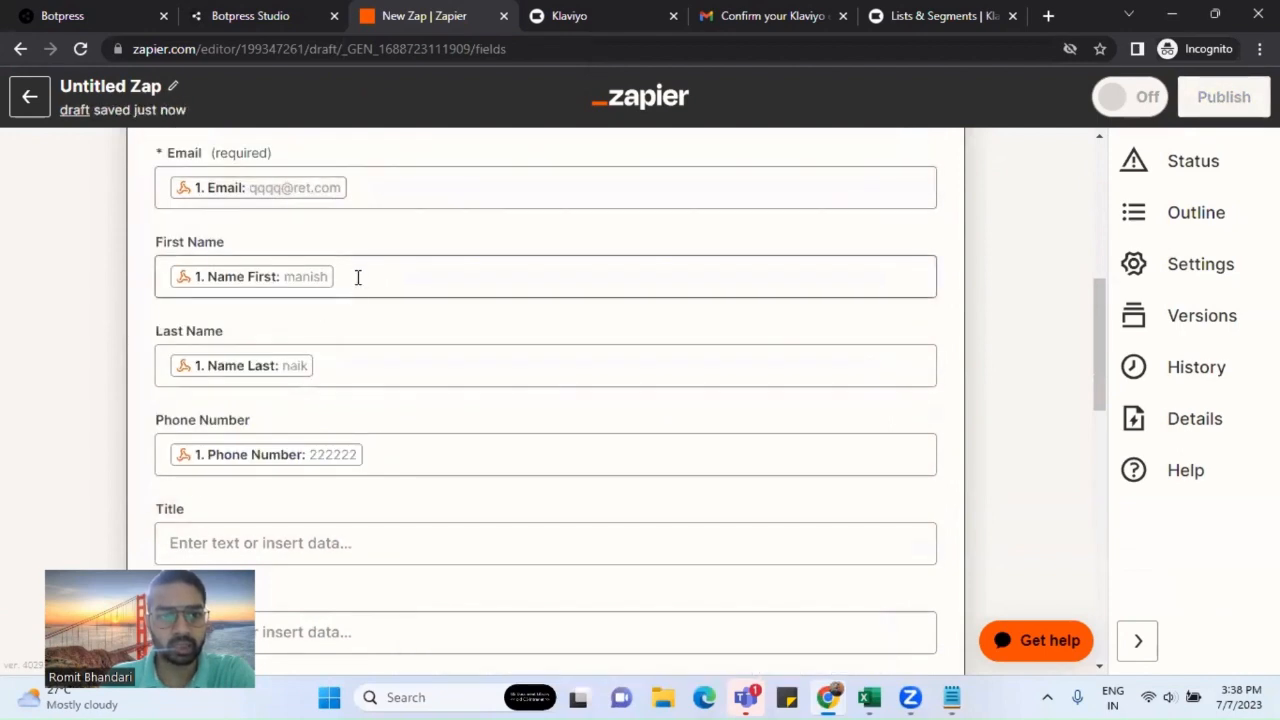
# Step: Rerun the action test and open Klaviyo's Preview List to confirm its new member
pyautogui.scroll(-9, 357, 278)
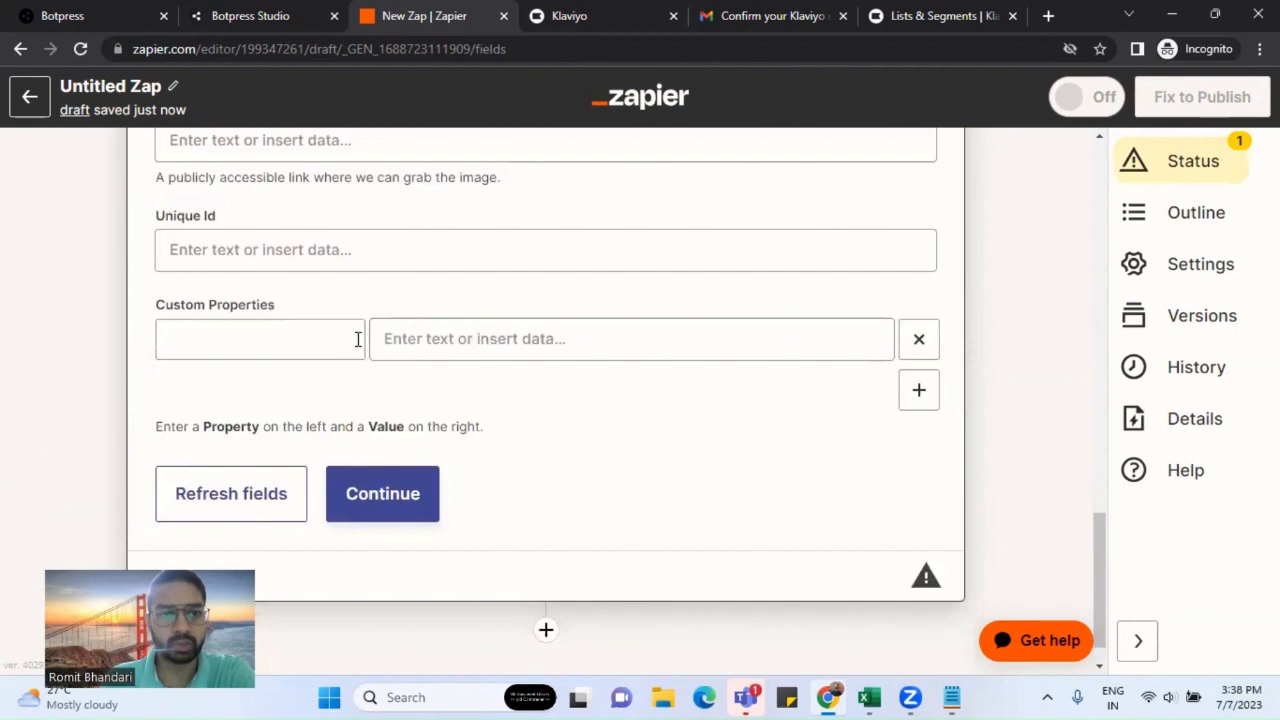
pyautogui.click(406, 491)
pyautogui.scroll(-5, 532, 505)
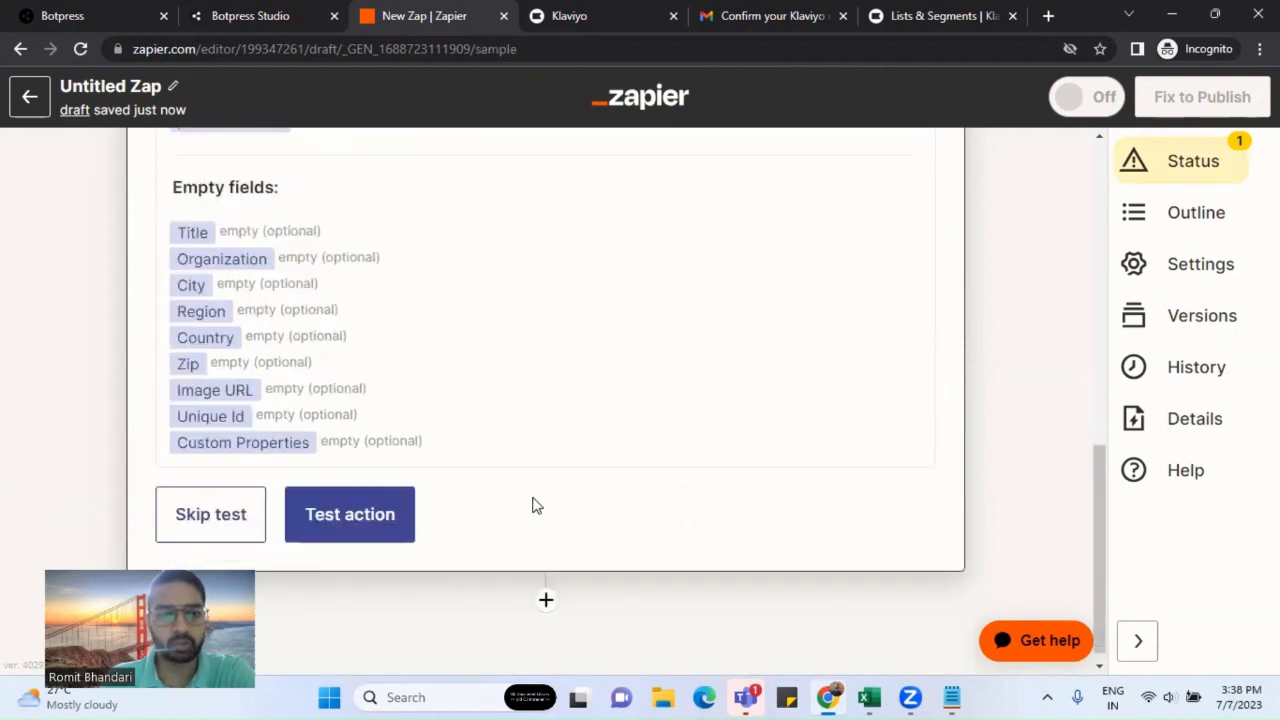
pyautogui.click(401, 515)
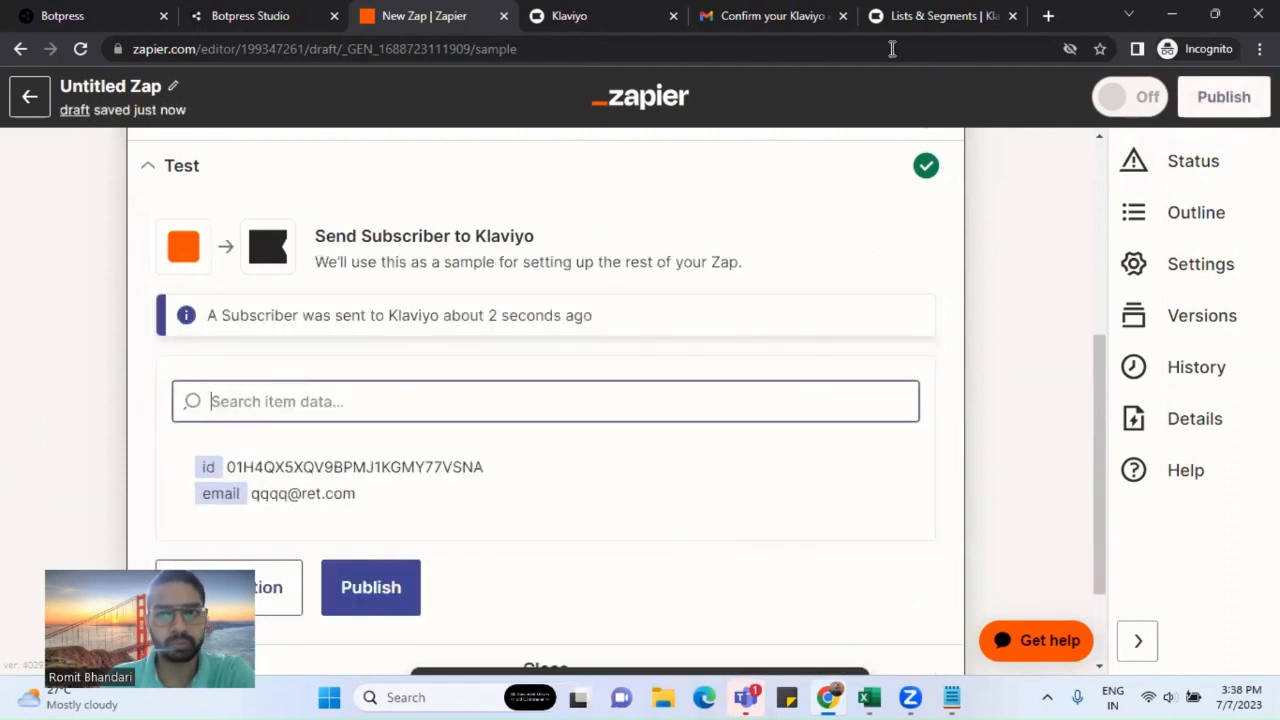
pyautogui.click(905, 16)
pyautogui.click(351, 444)
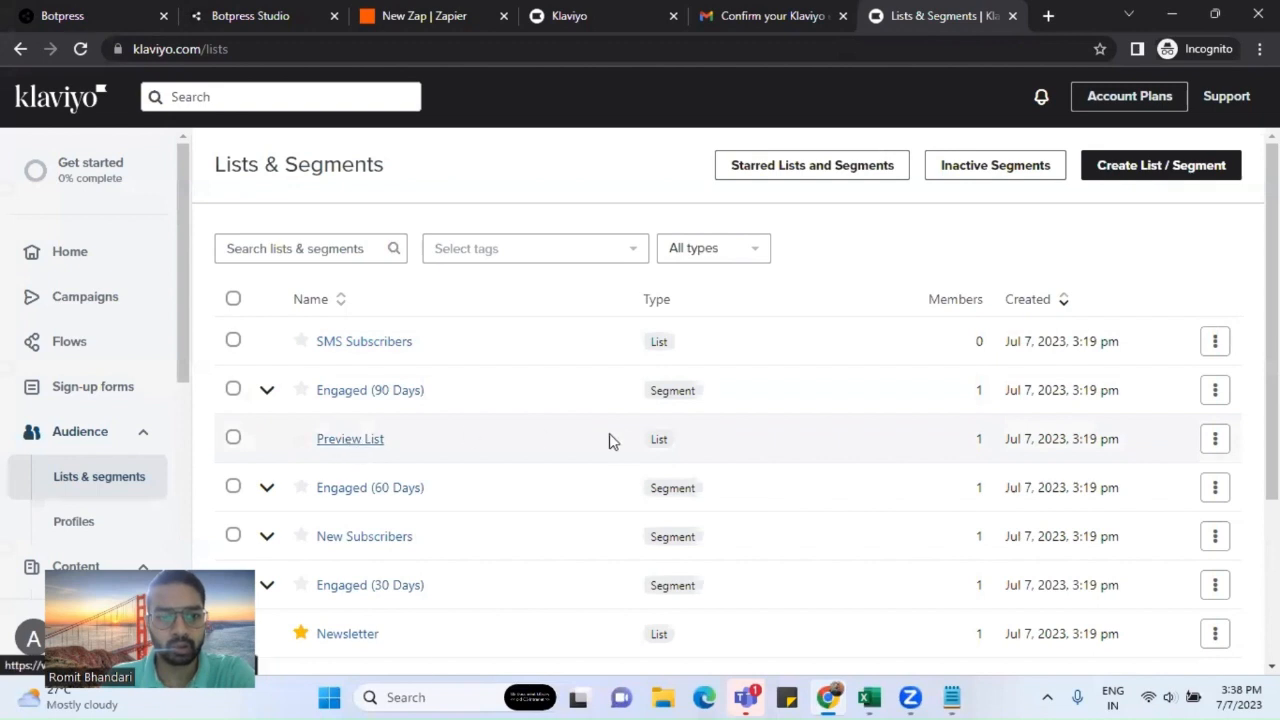